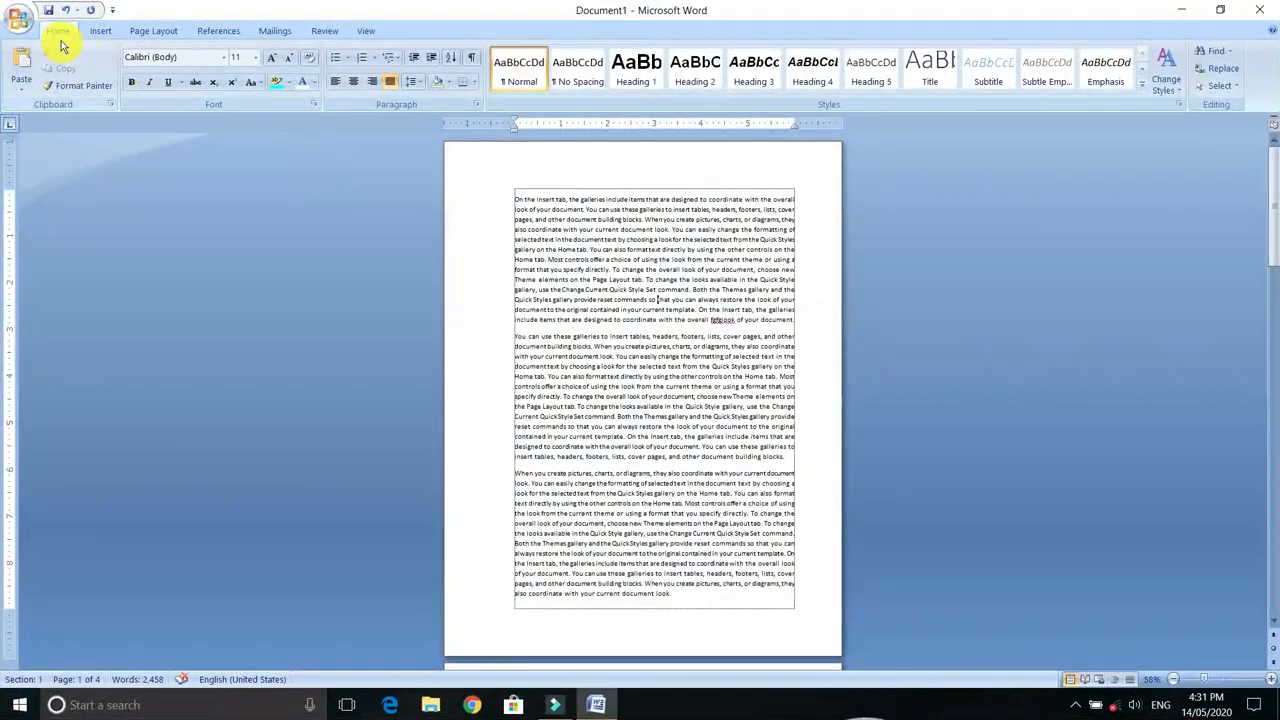
Add the preset CONFIDENTIAL 2 watermark to the document's pages
click(150, 31)
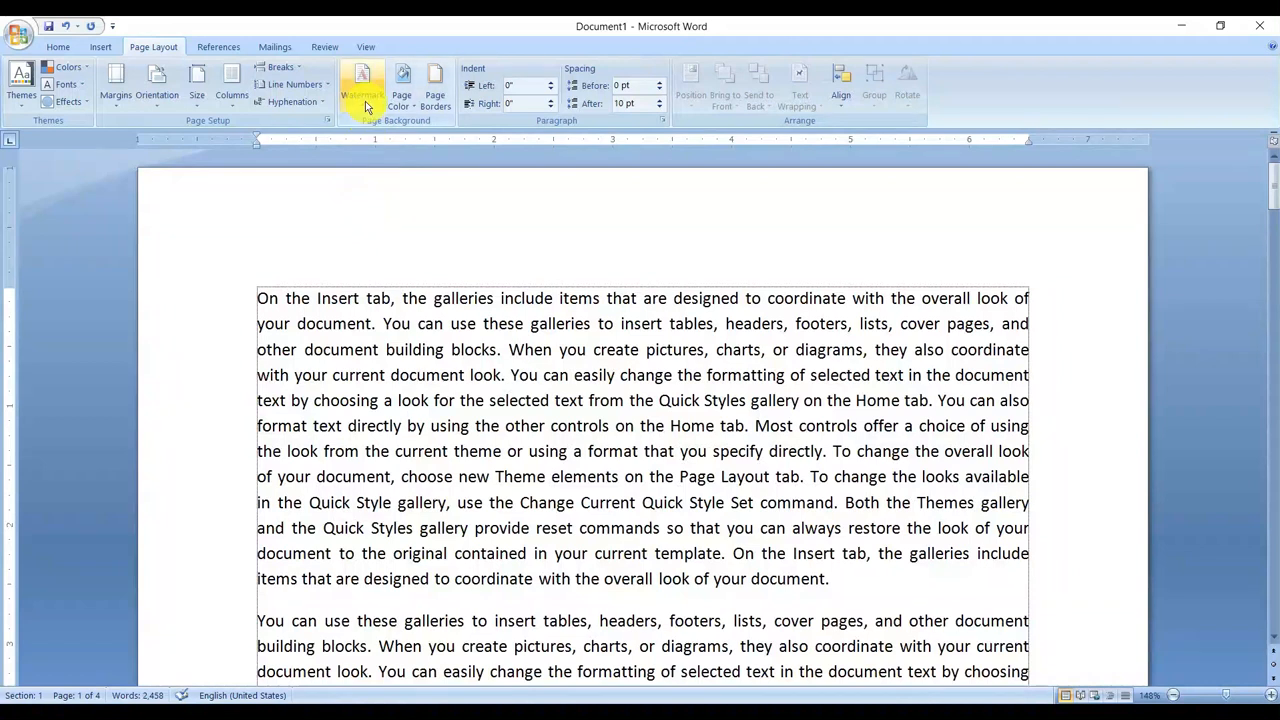
click(365, 85)
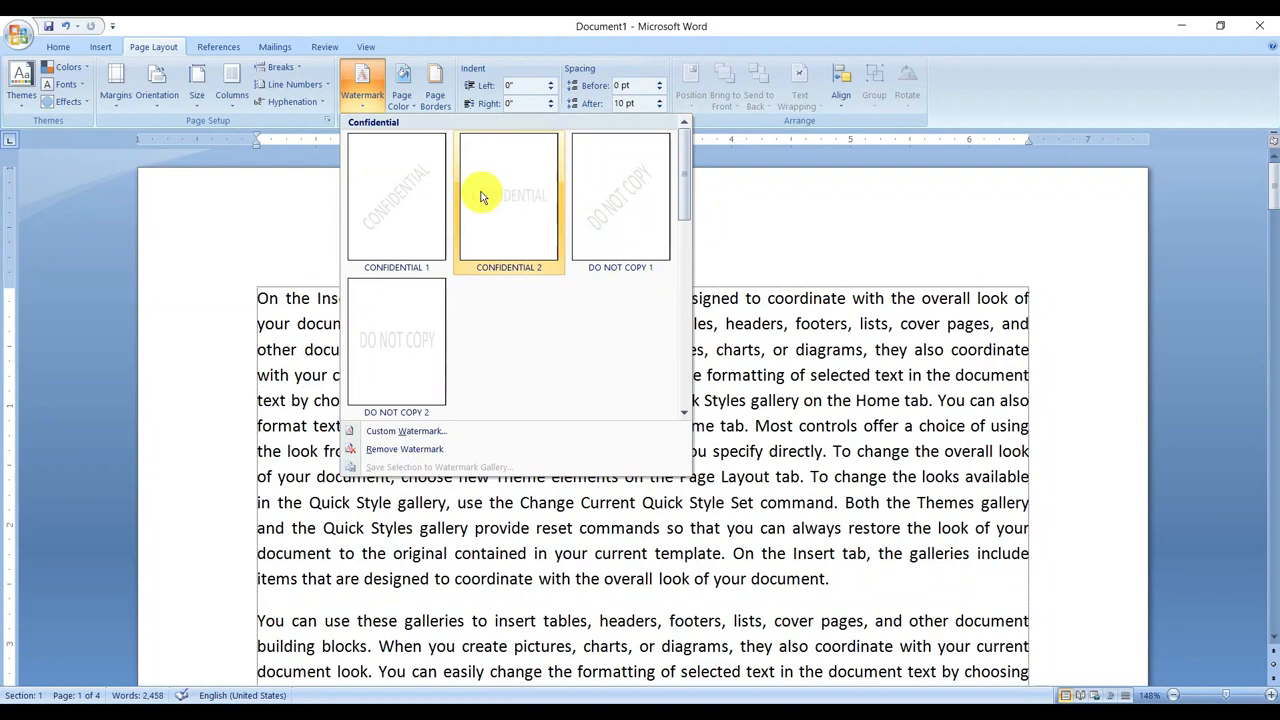
click(516, 212)
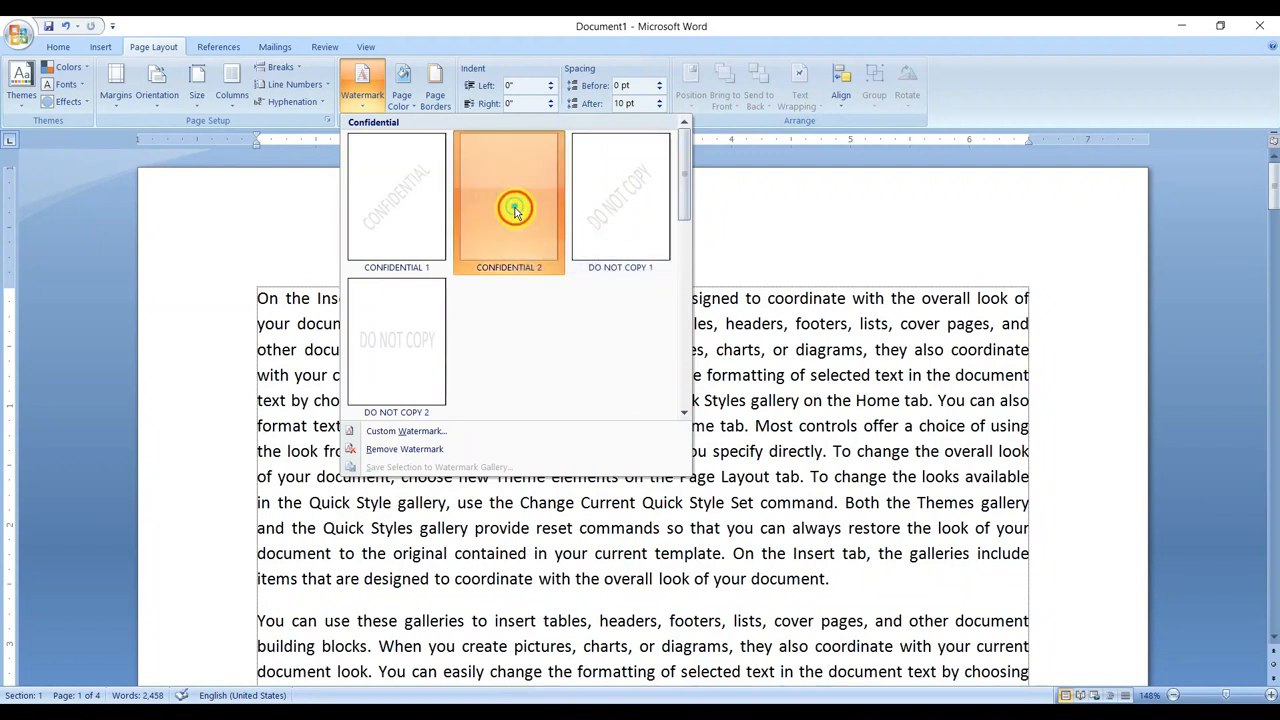
scroll(670, 566, down, 3)
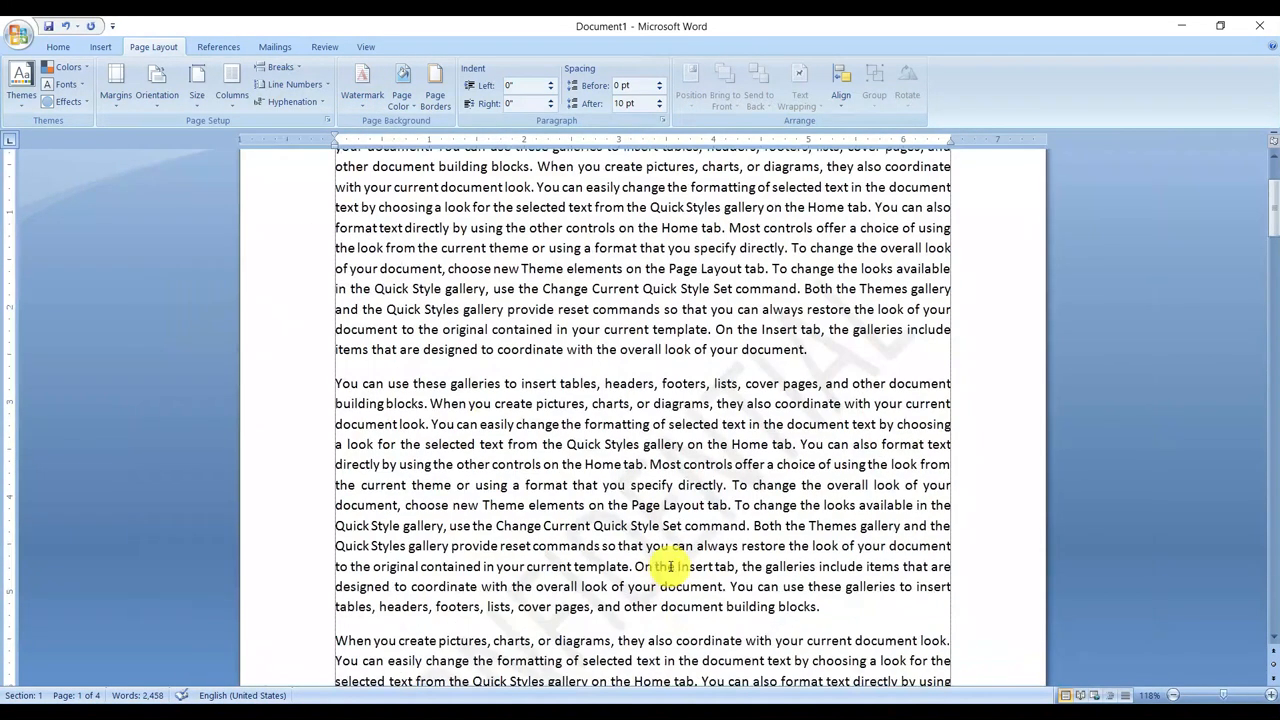
scroll(671, 559, down, 3)
scroll(668, 516, up, 3)
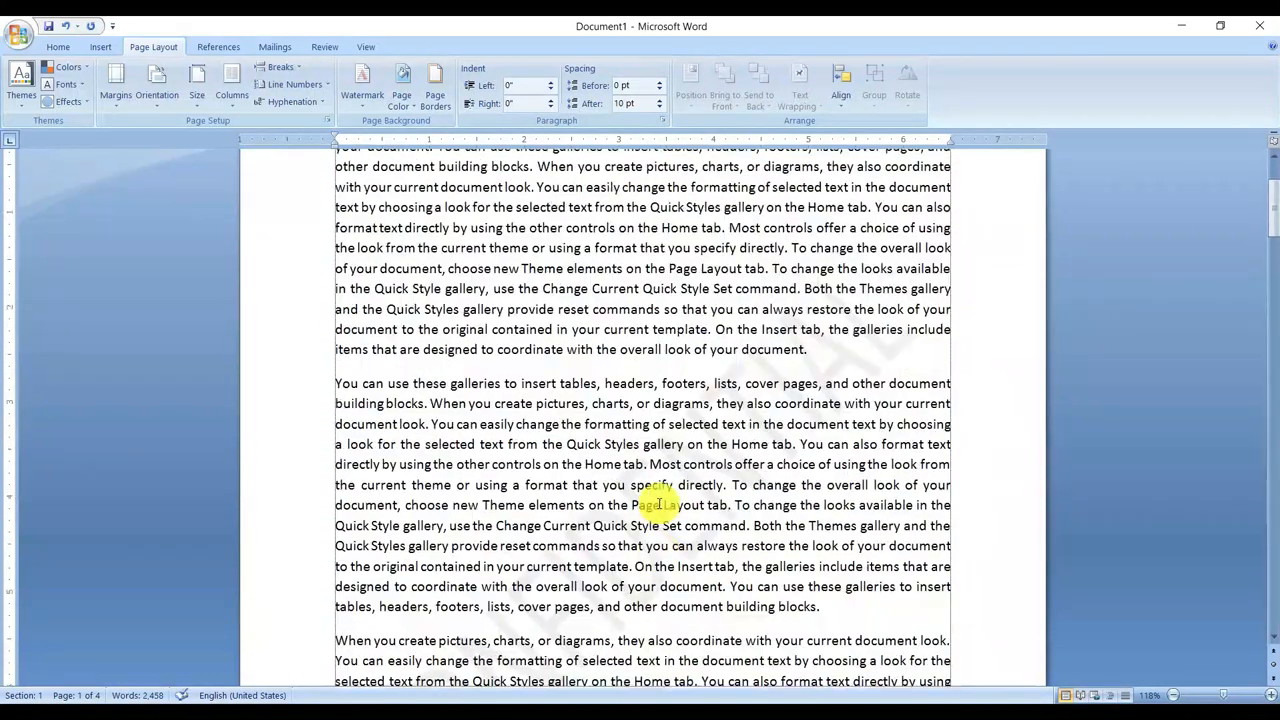
Replace the watermark with the preset DO NOT COPY 1 and check the pages in print preview
click(366, 106)
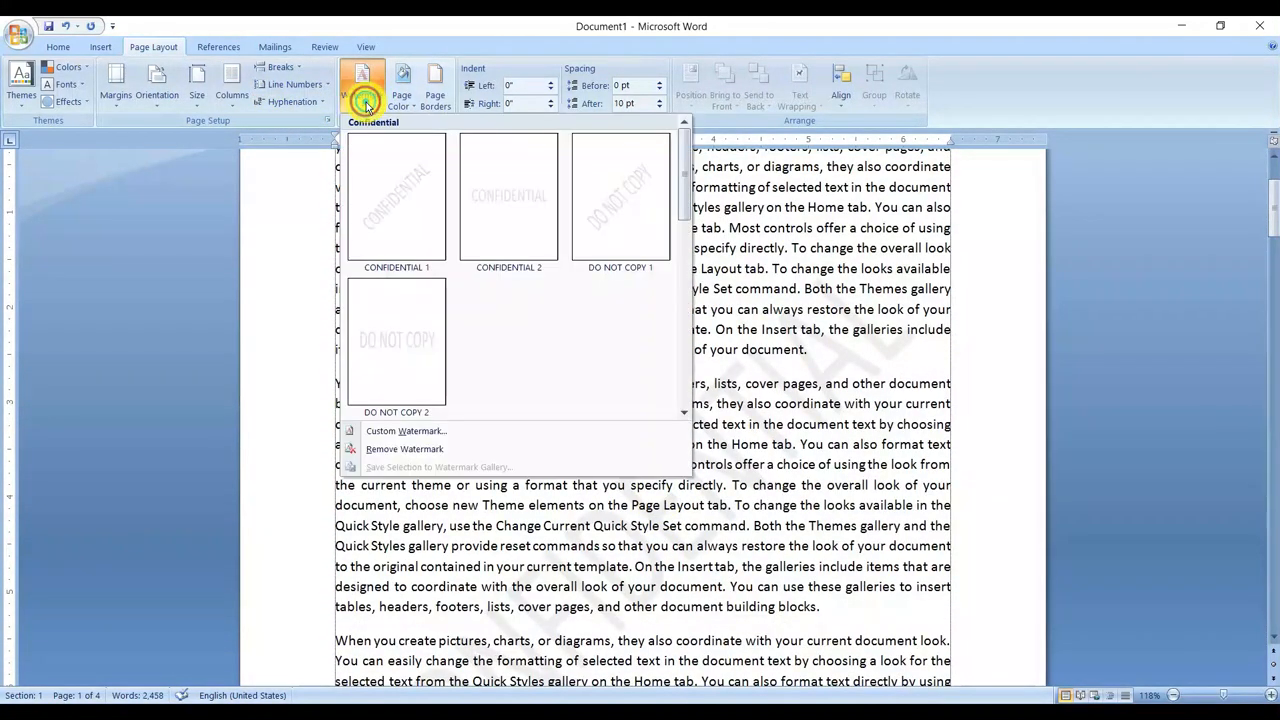
click(620, 222)
scroll(645, 525, down, 3)
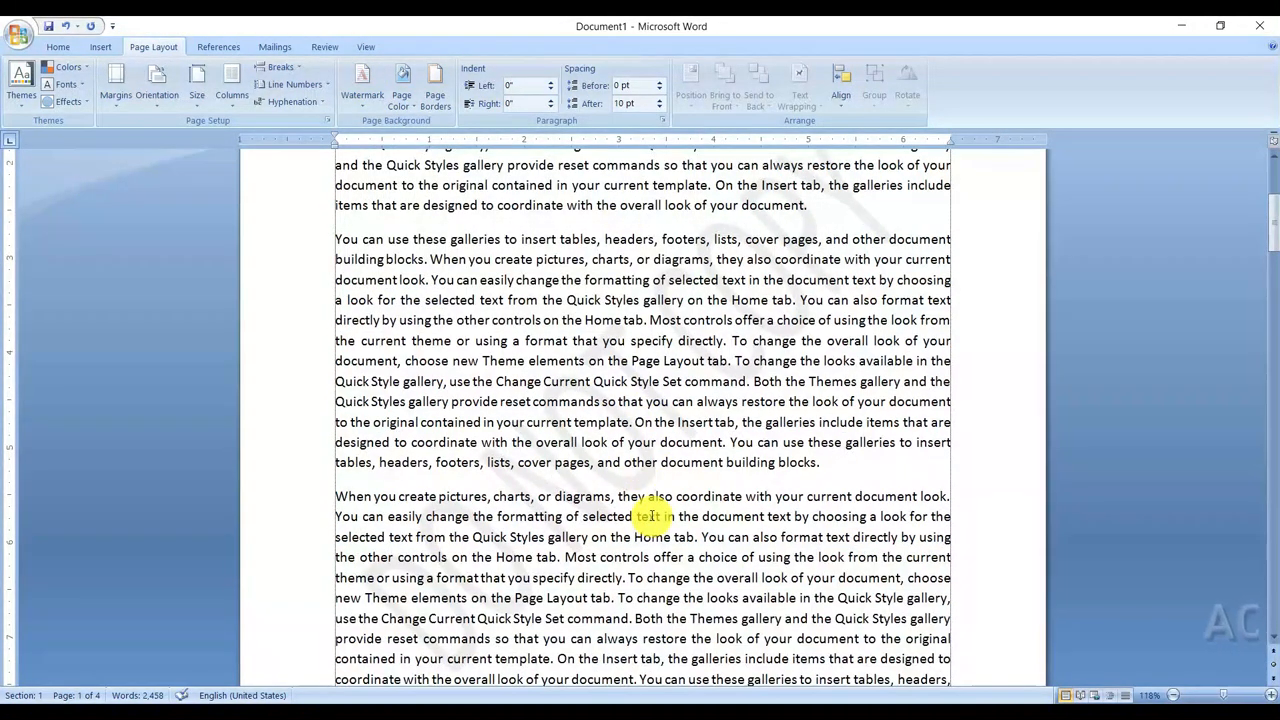
key(ctrl+F2)
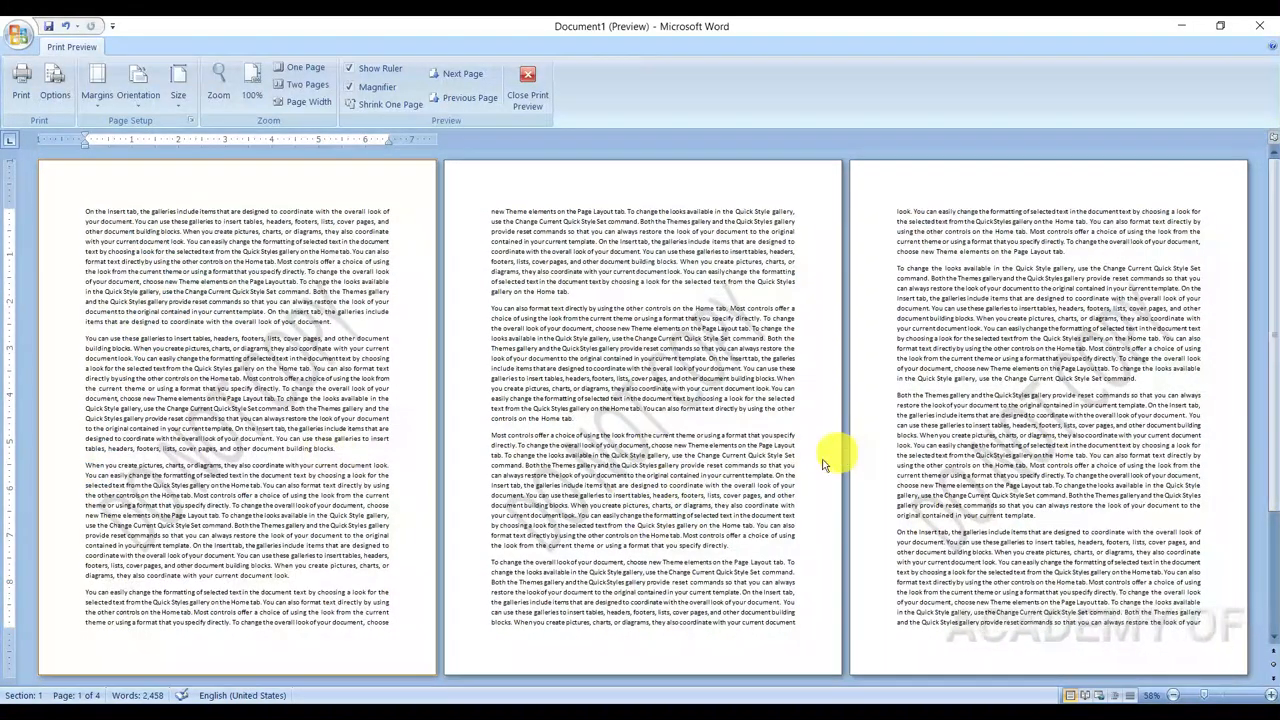
key(ctrl+F2)
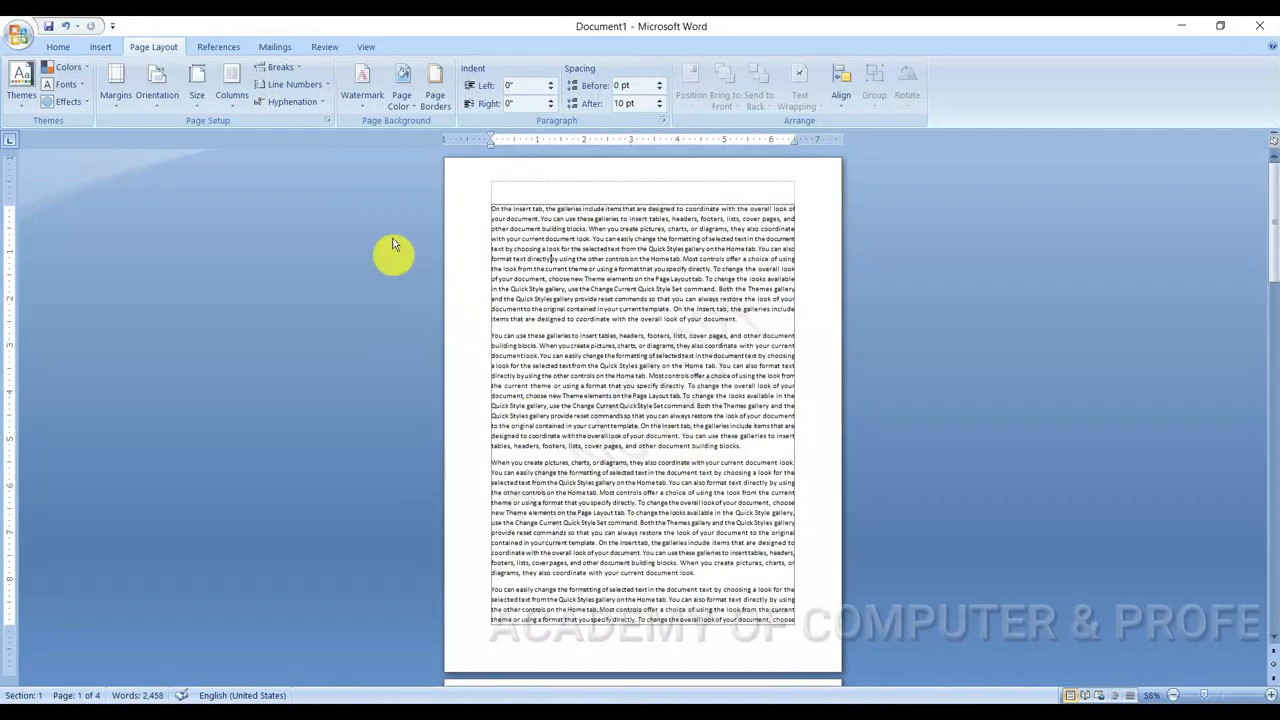
Create a custom text watermark reading ACPL in dark gray from the White theme color column
click(359, 106)
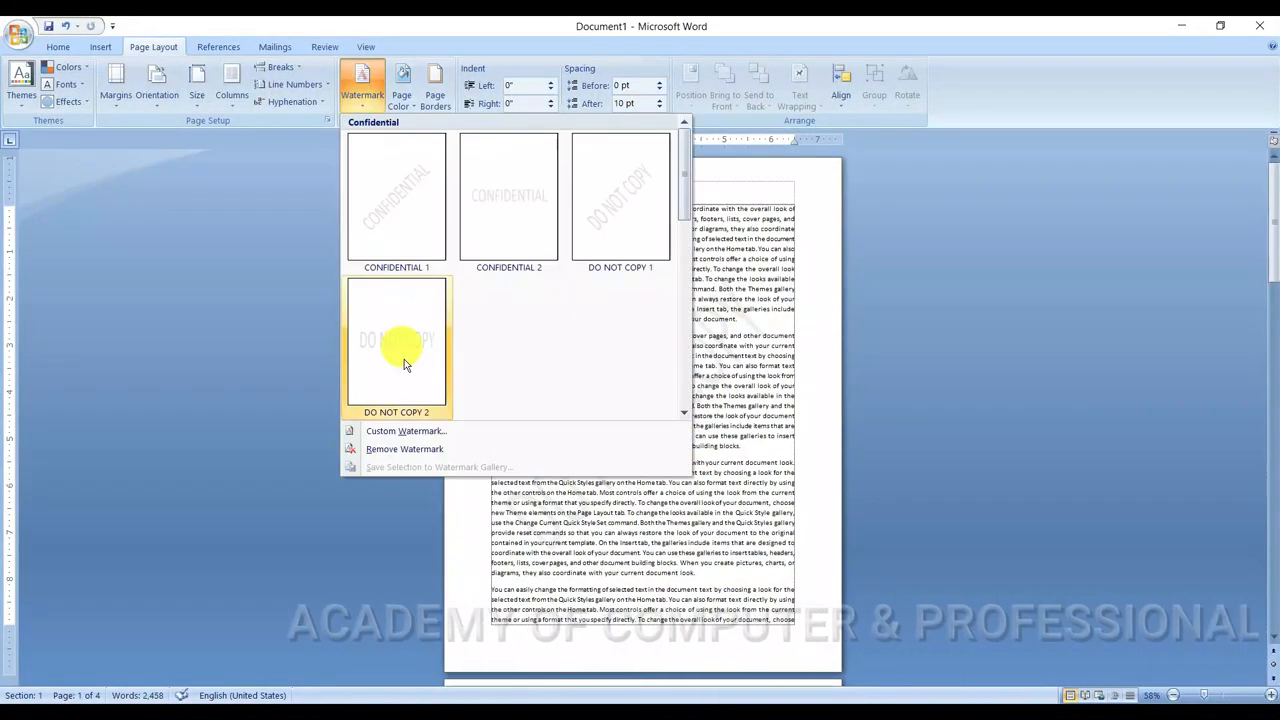
click(399, 431)
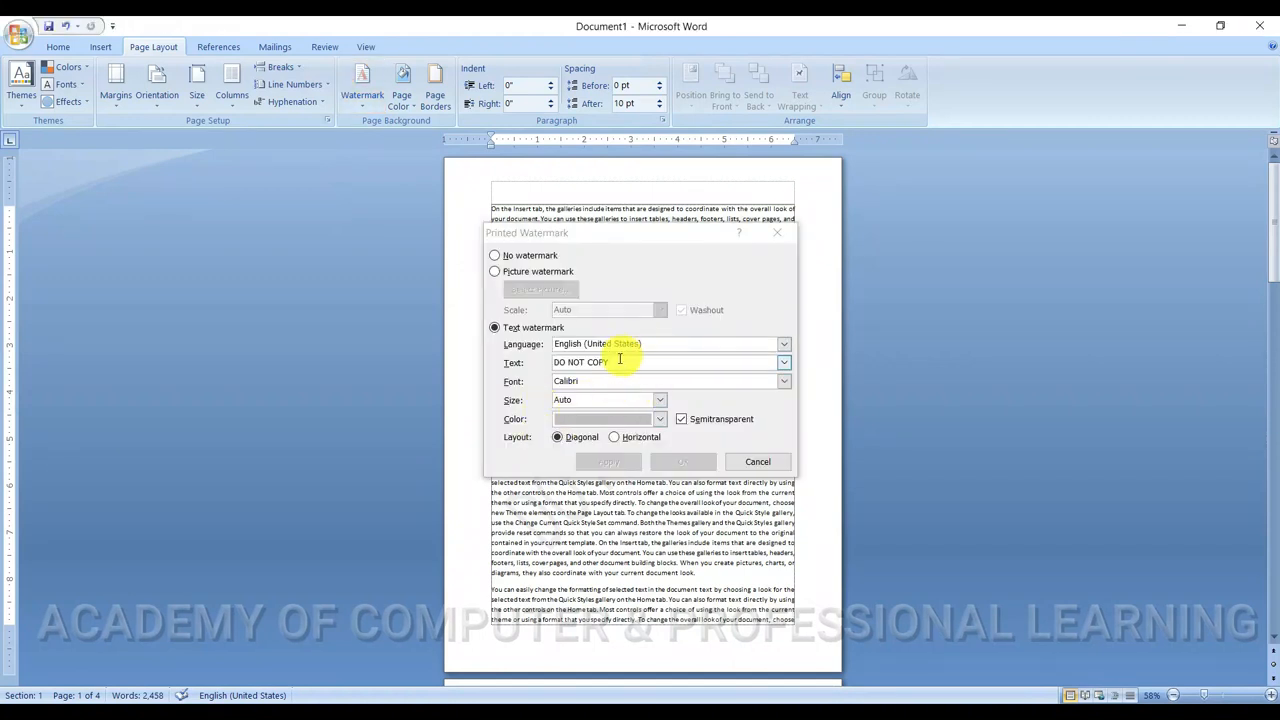
click(614, 364)
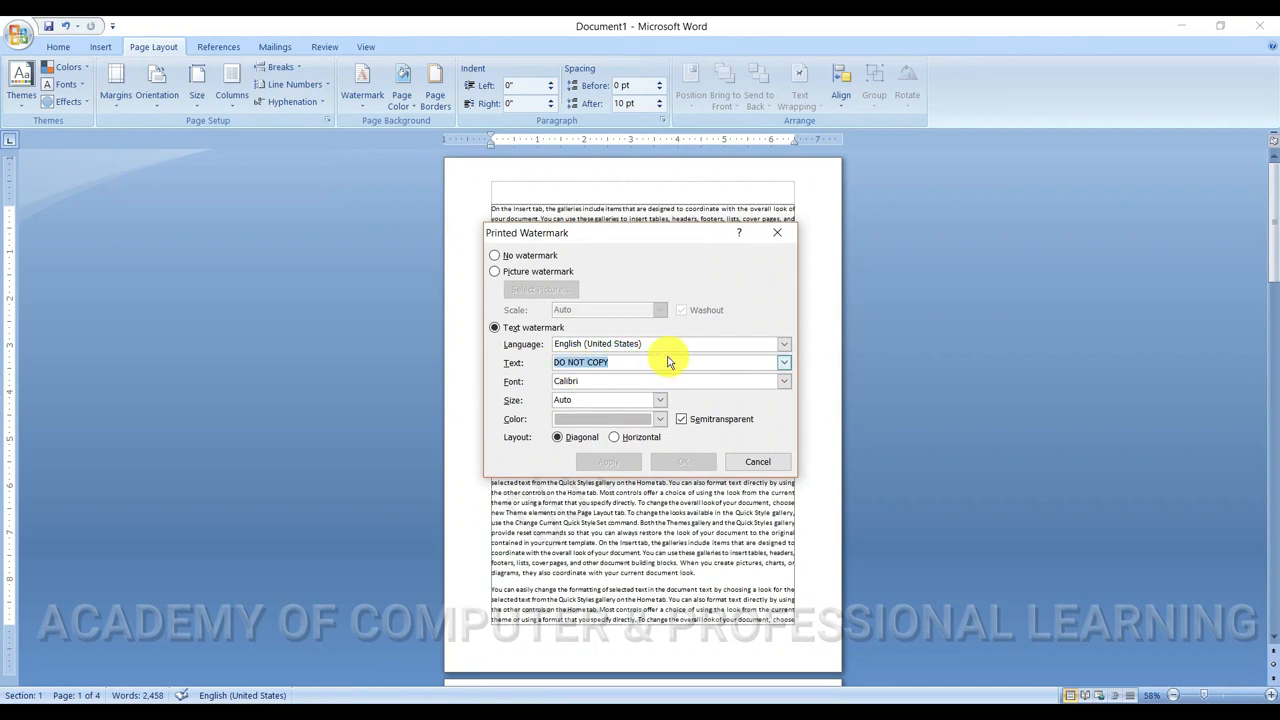
text(ACPL)
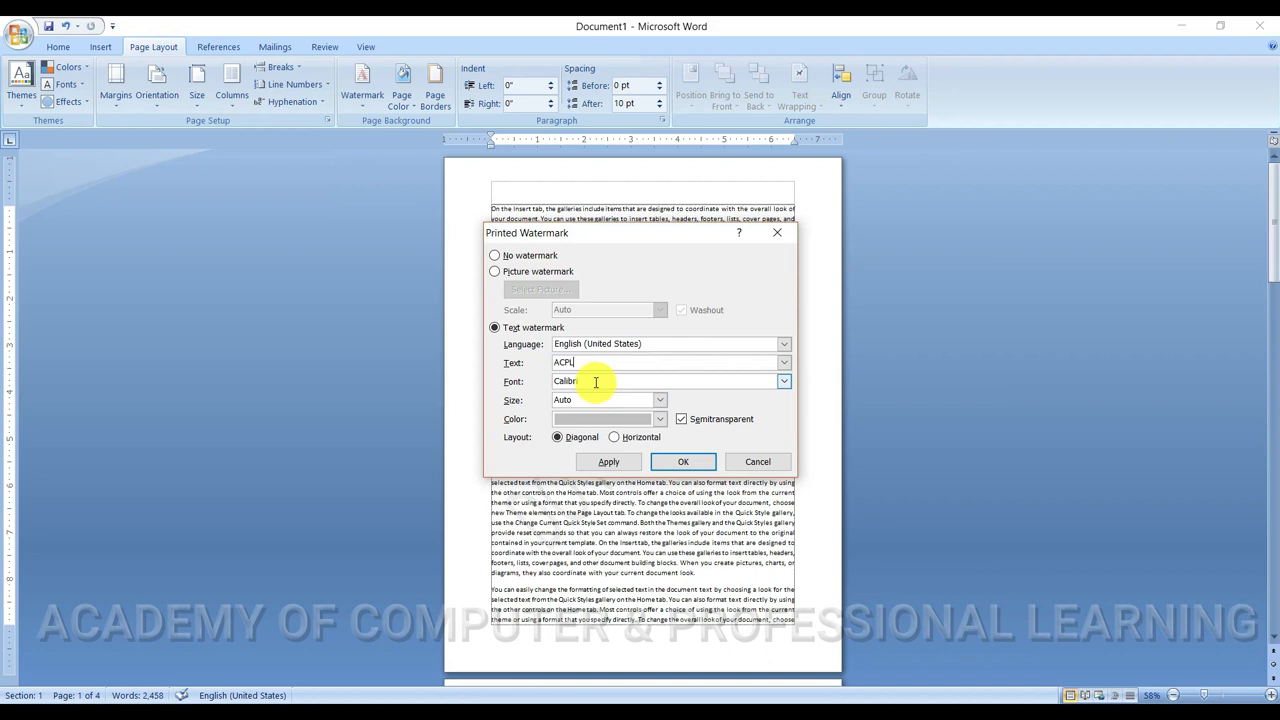
click(659, 421)
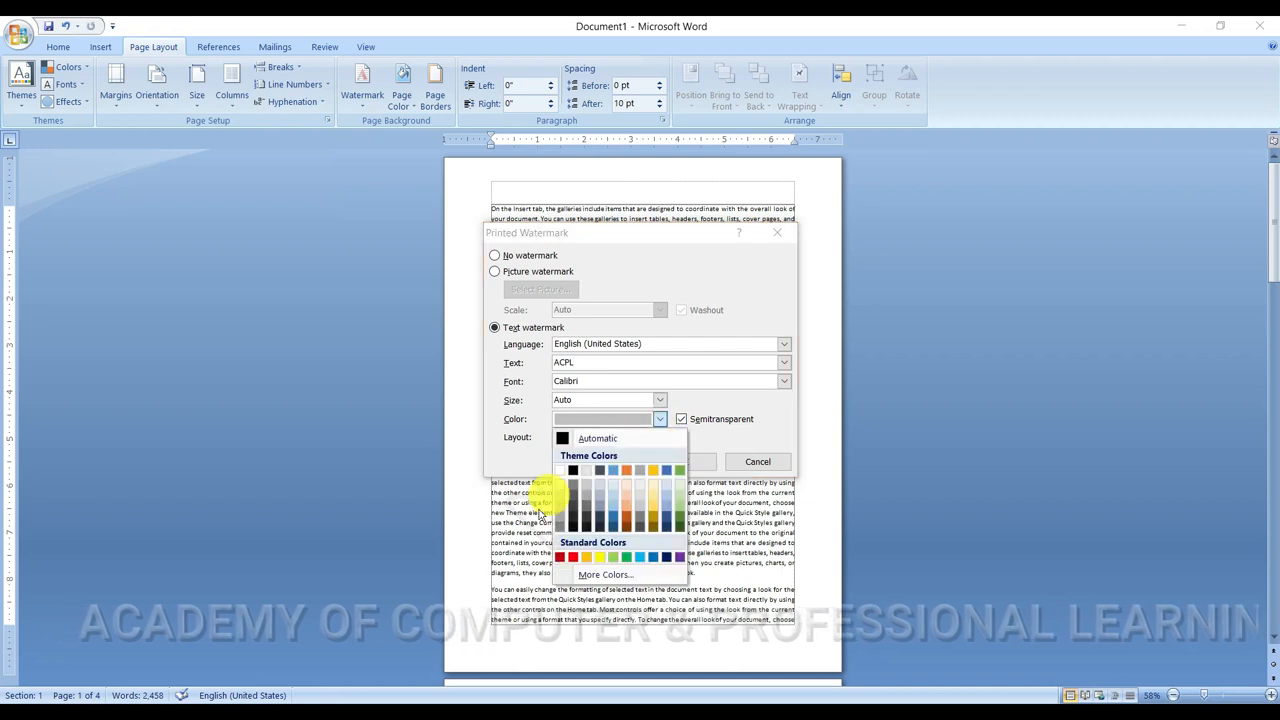
click(560, 515)
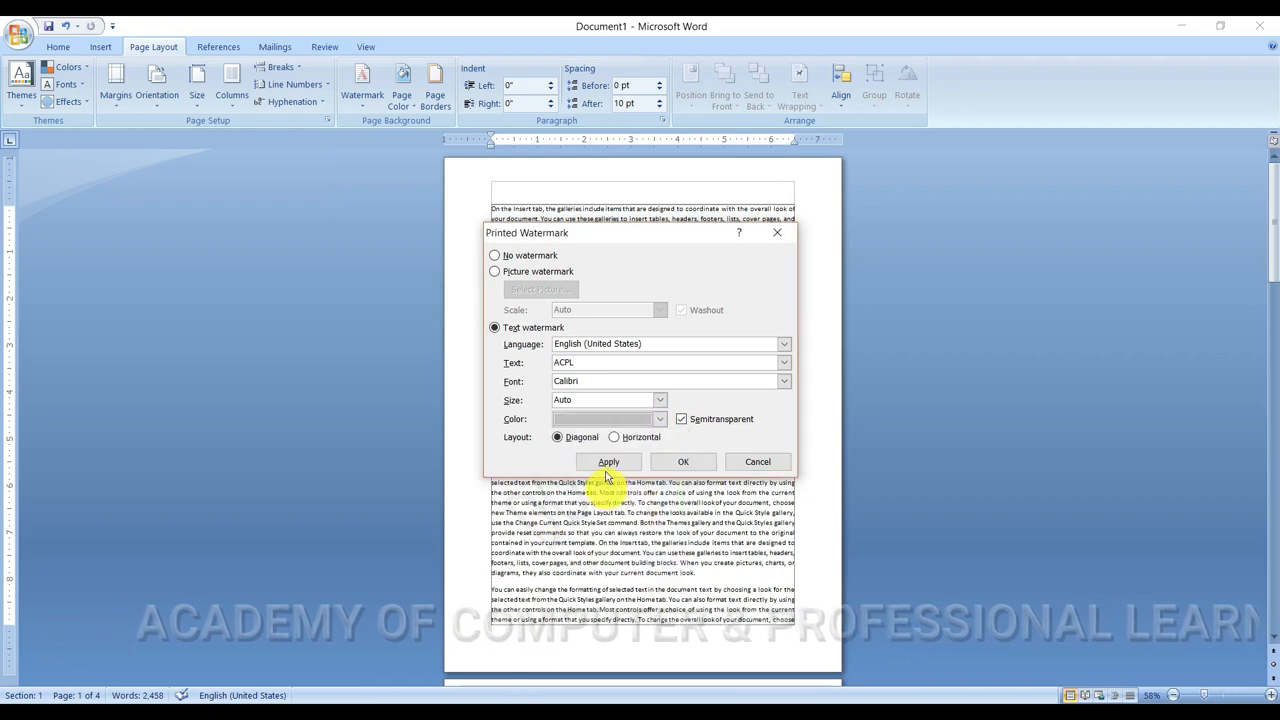
click(659, 419)
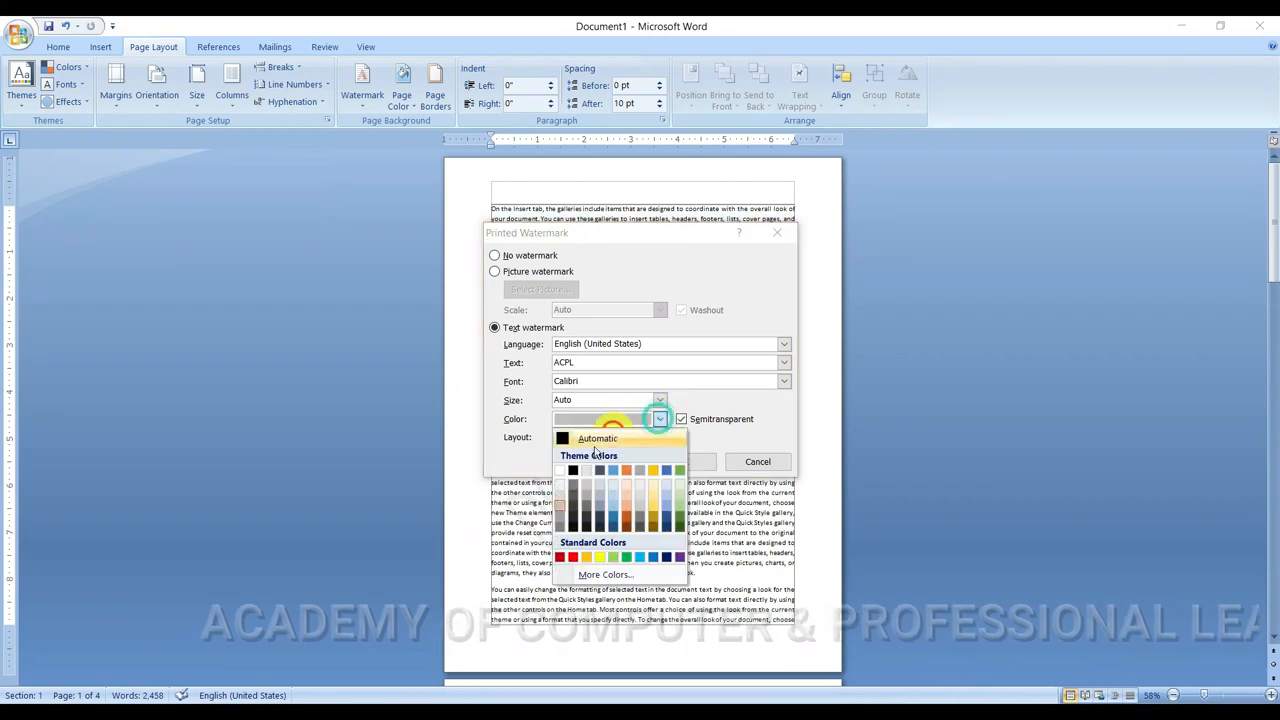
click(555, 524)
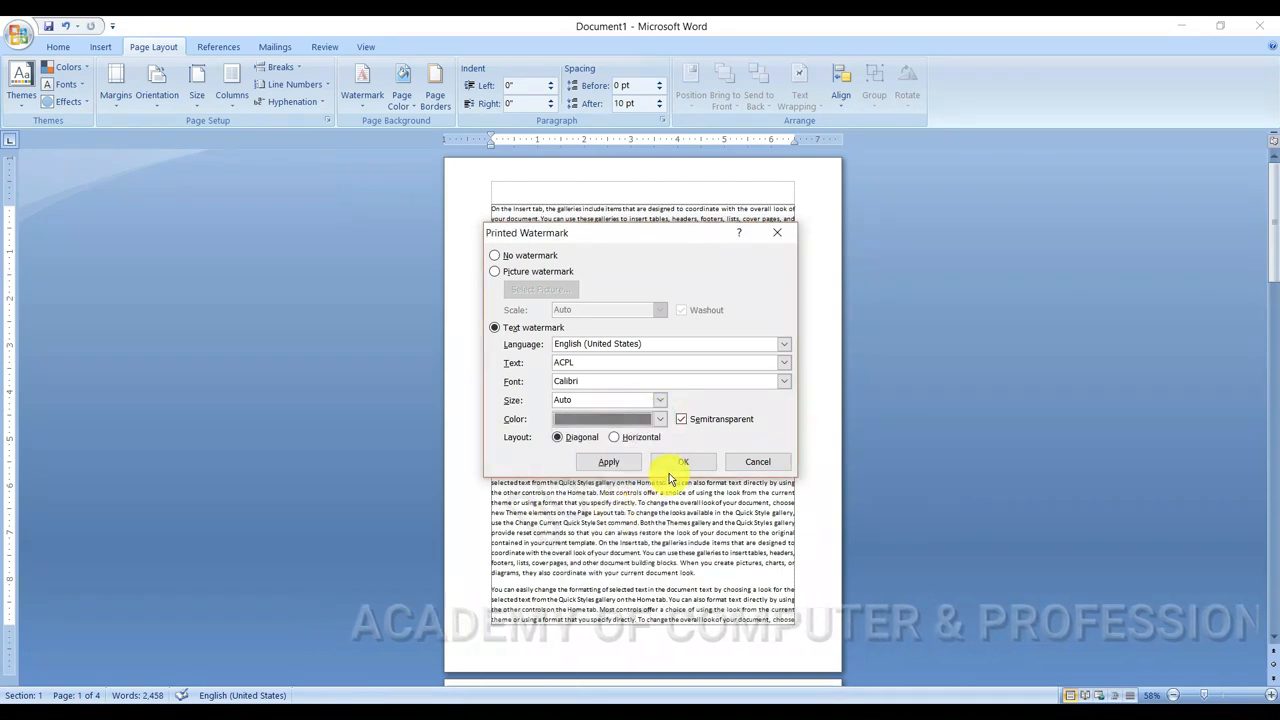
click(680, 462)
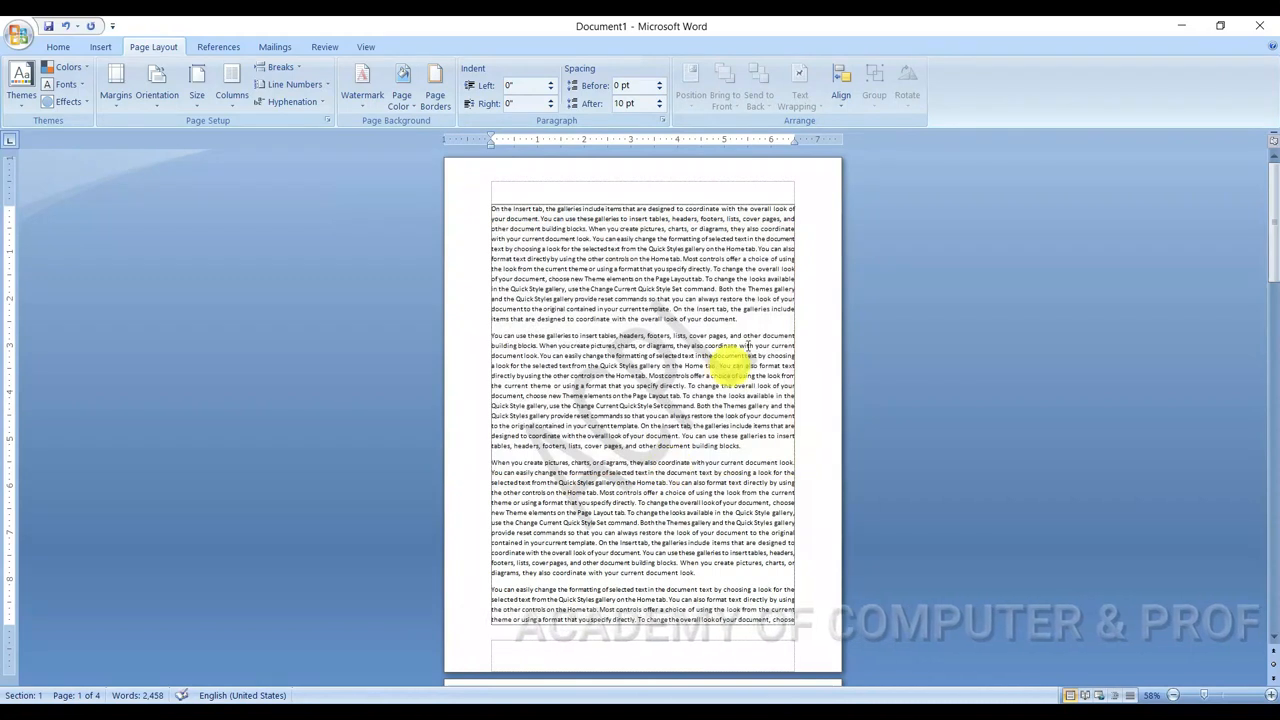
Remove the ACPL watermark from all pages of the document
scroll(665, 410, down, 10)
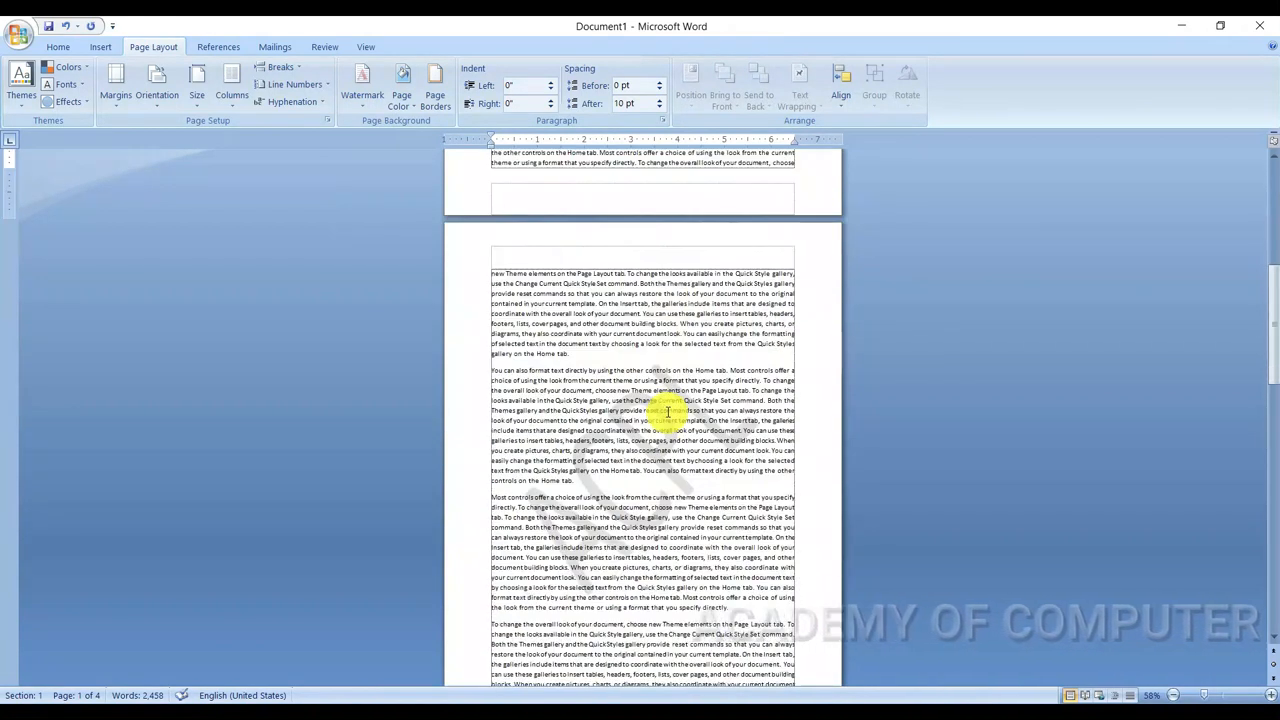
scroll(668, 410, up, 15)
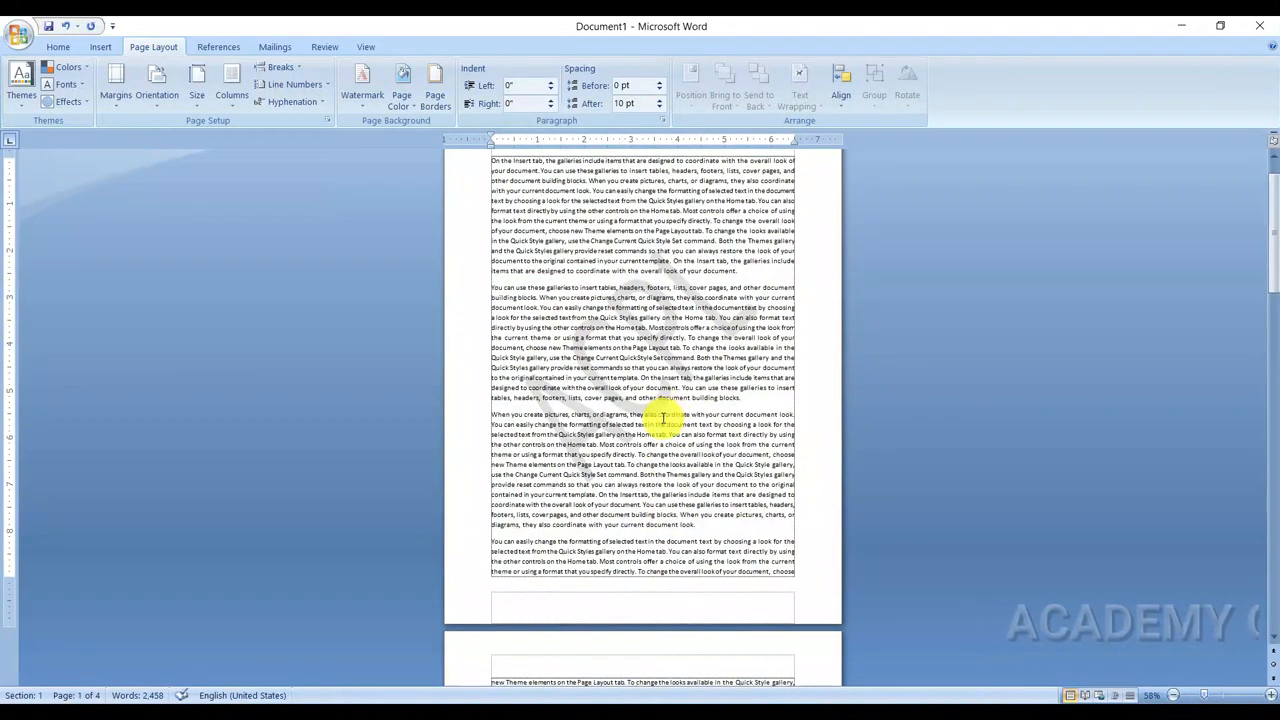
scroll(665, 418, up, 2)
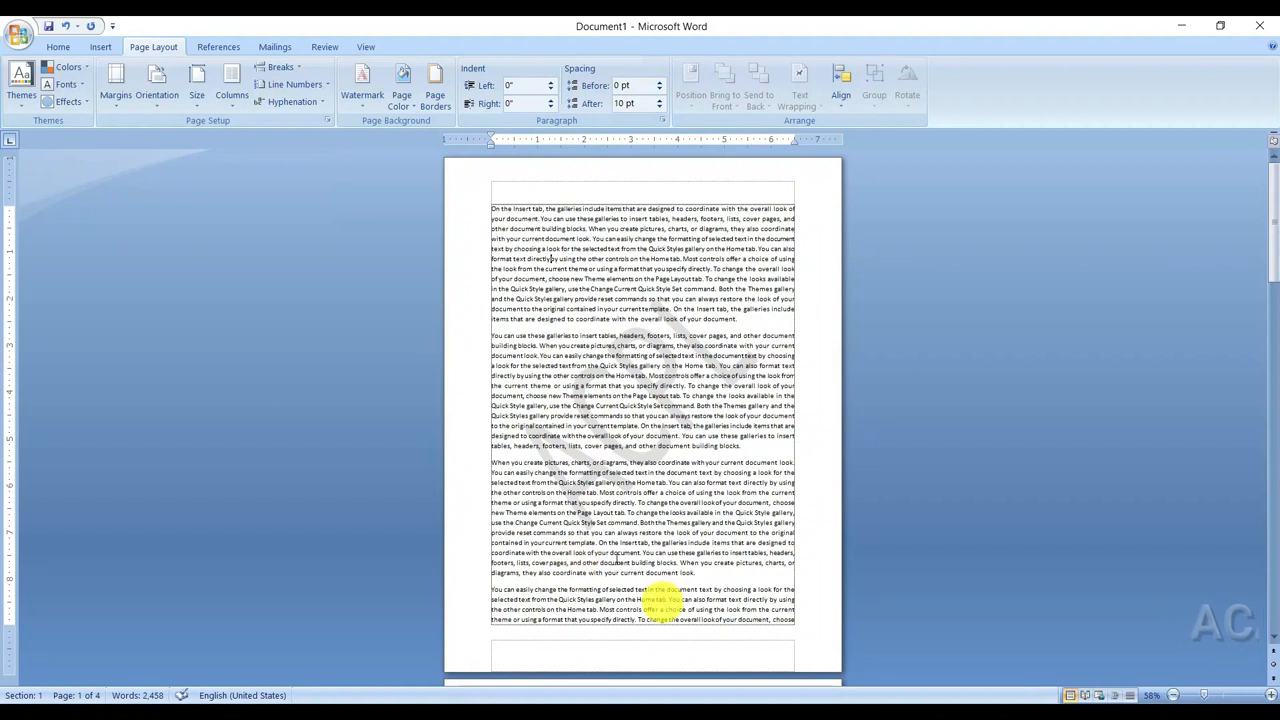
click(354, 112)
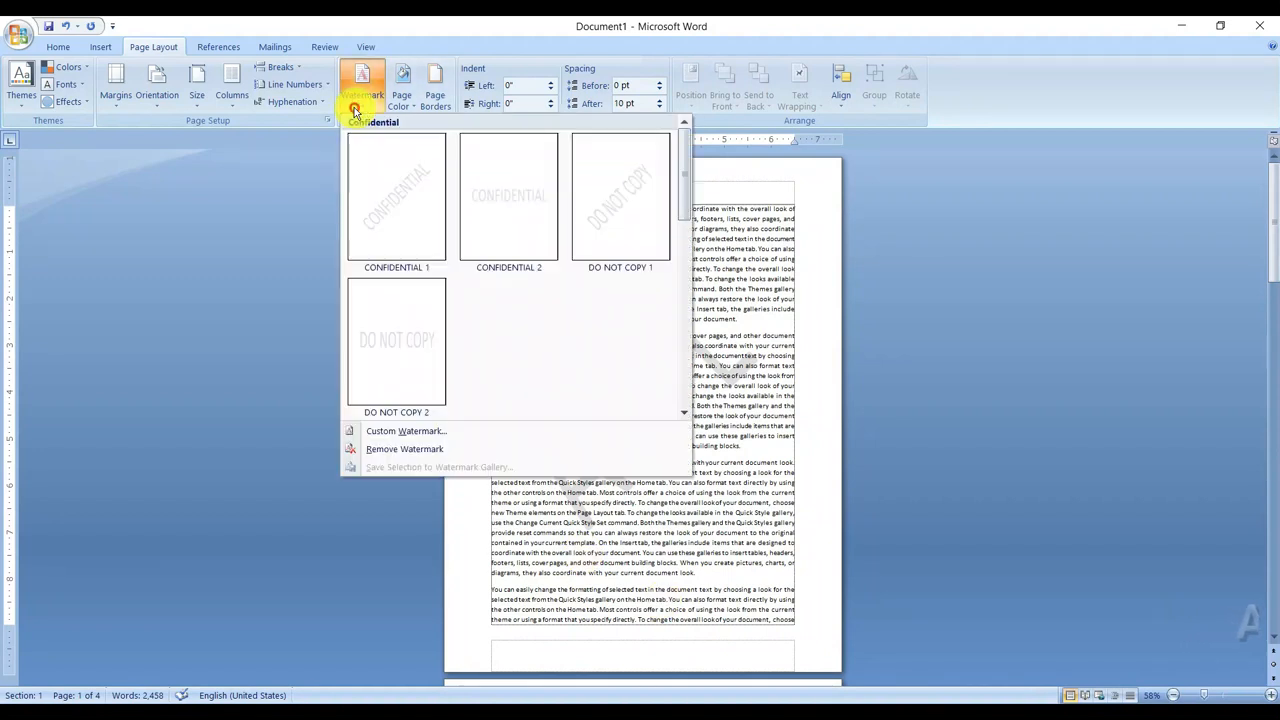
click(413, 451)
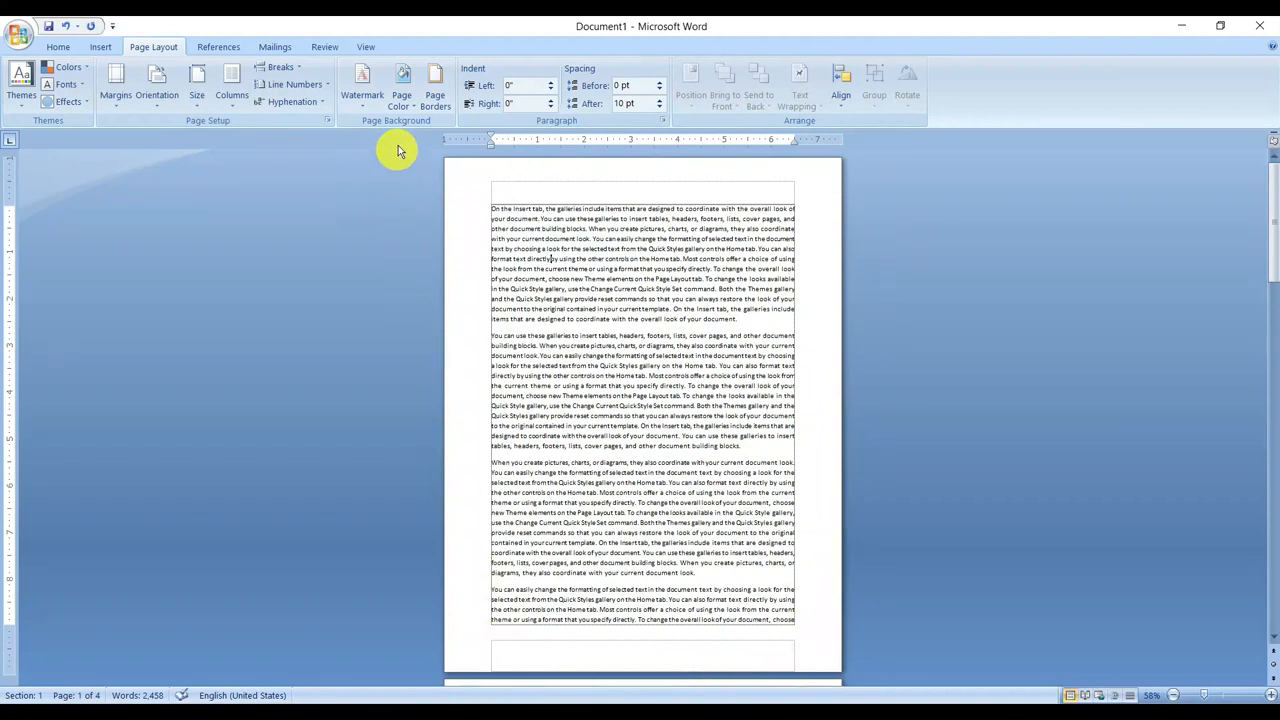
Set the page color of the whole document to light gold from the theme colors
click(403, 100)
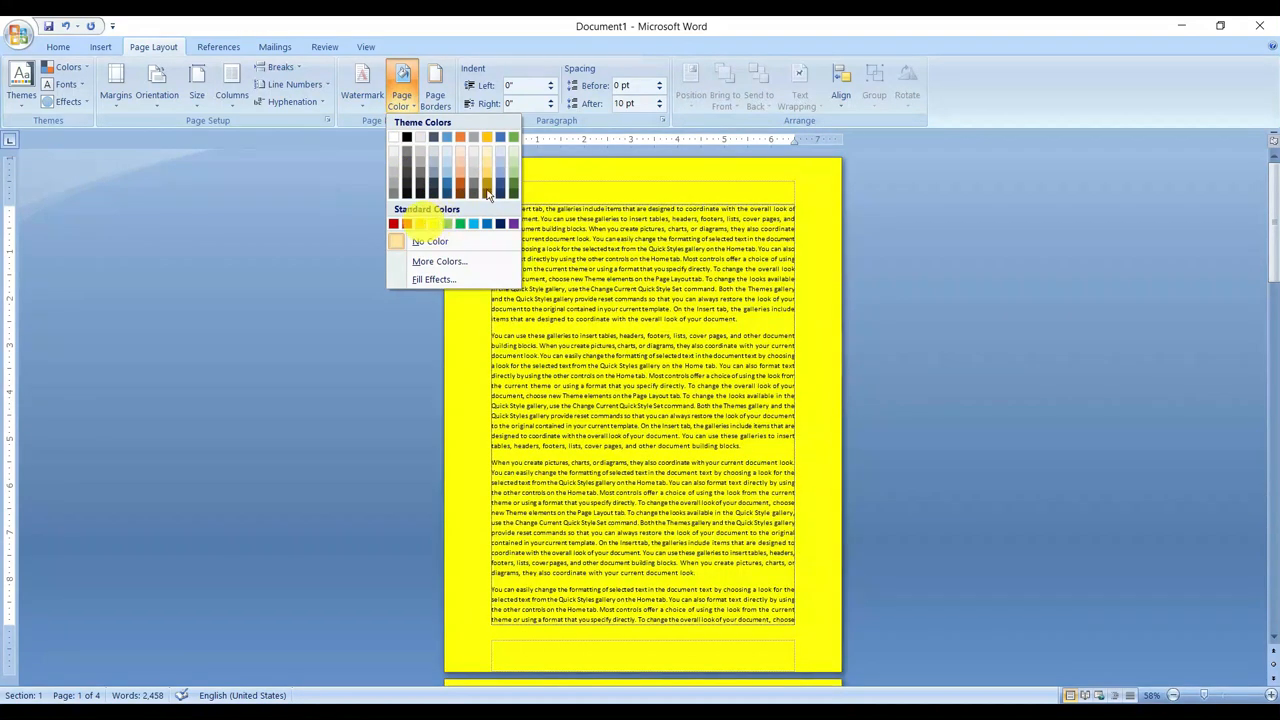
click(487, 172)
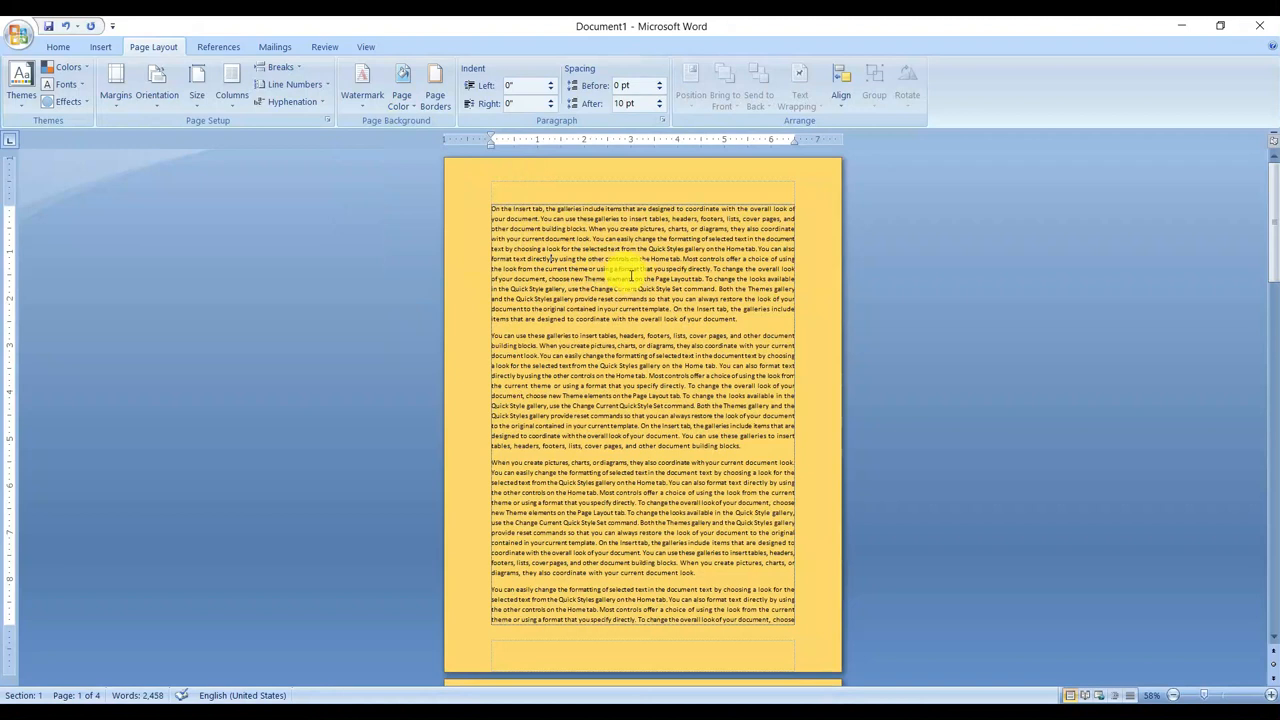
scroll(640, 282, down, 10)
scroll(647, 290, down, 10)
scroll(647, 291, down, 20)
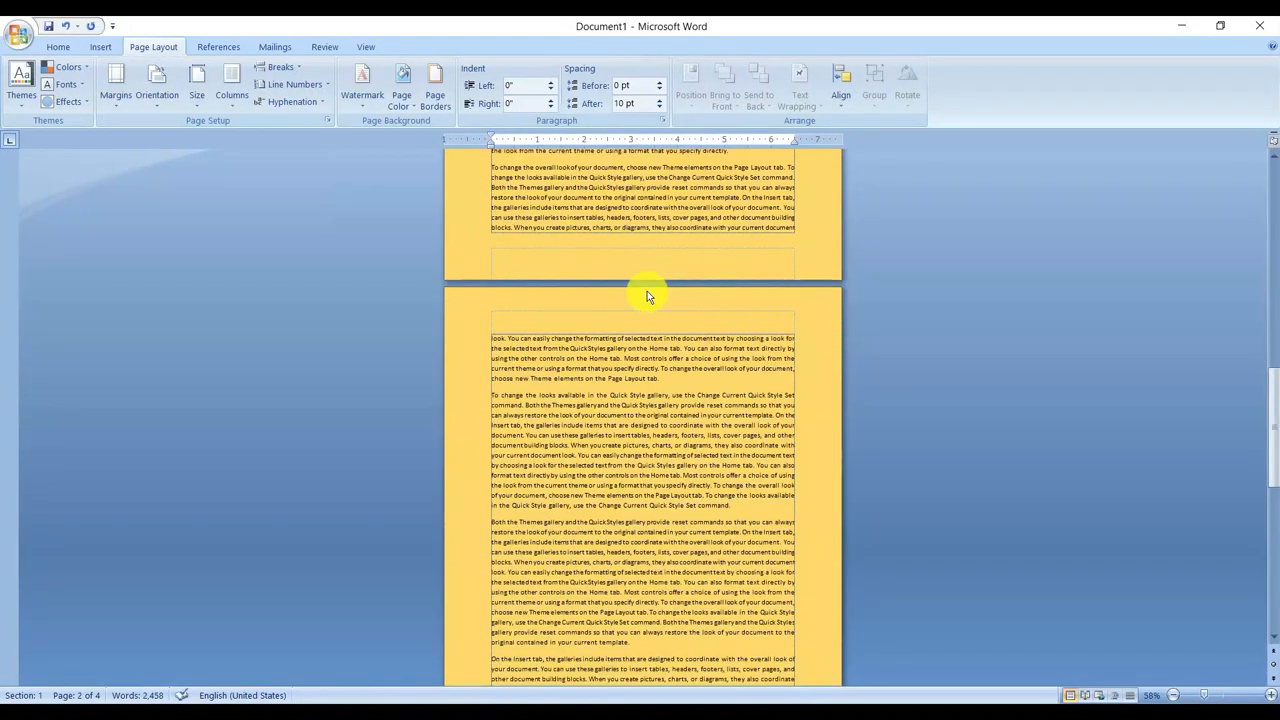
scroll(645, 312, down, 5)
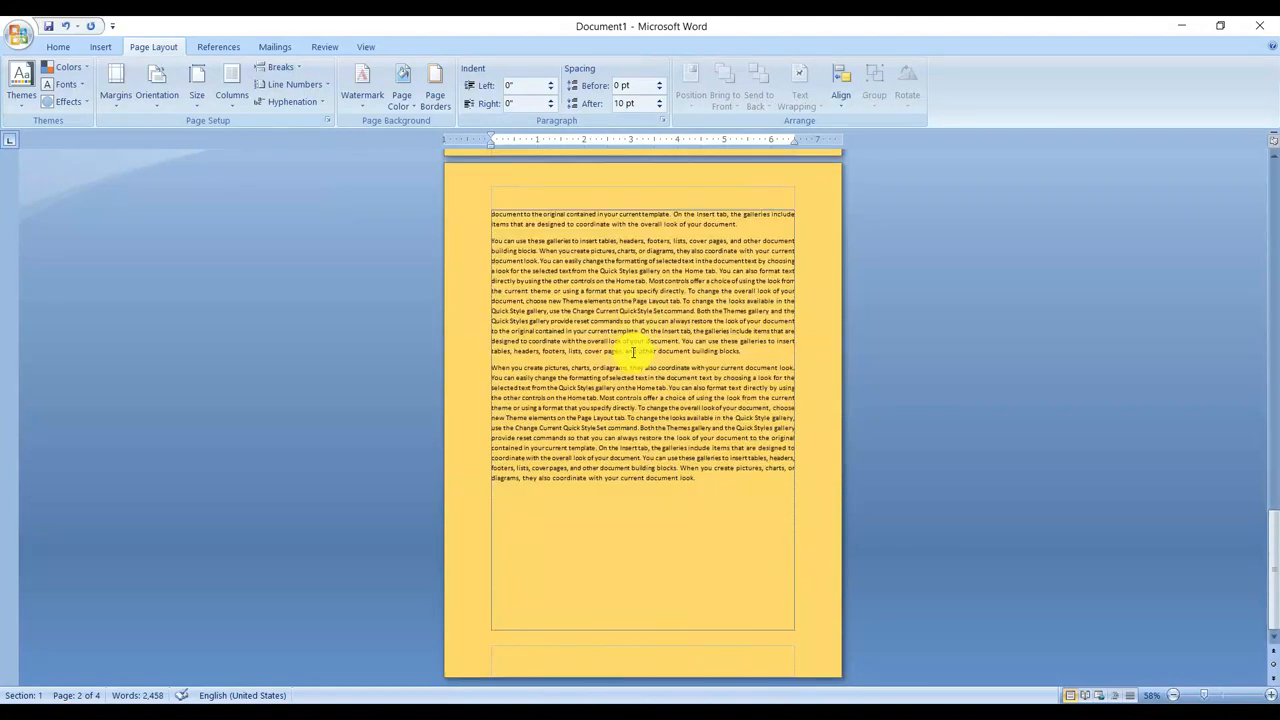
Check in print preview how the colored pages would print, and return to the document's first page
click(629, 351)
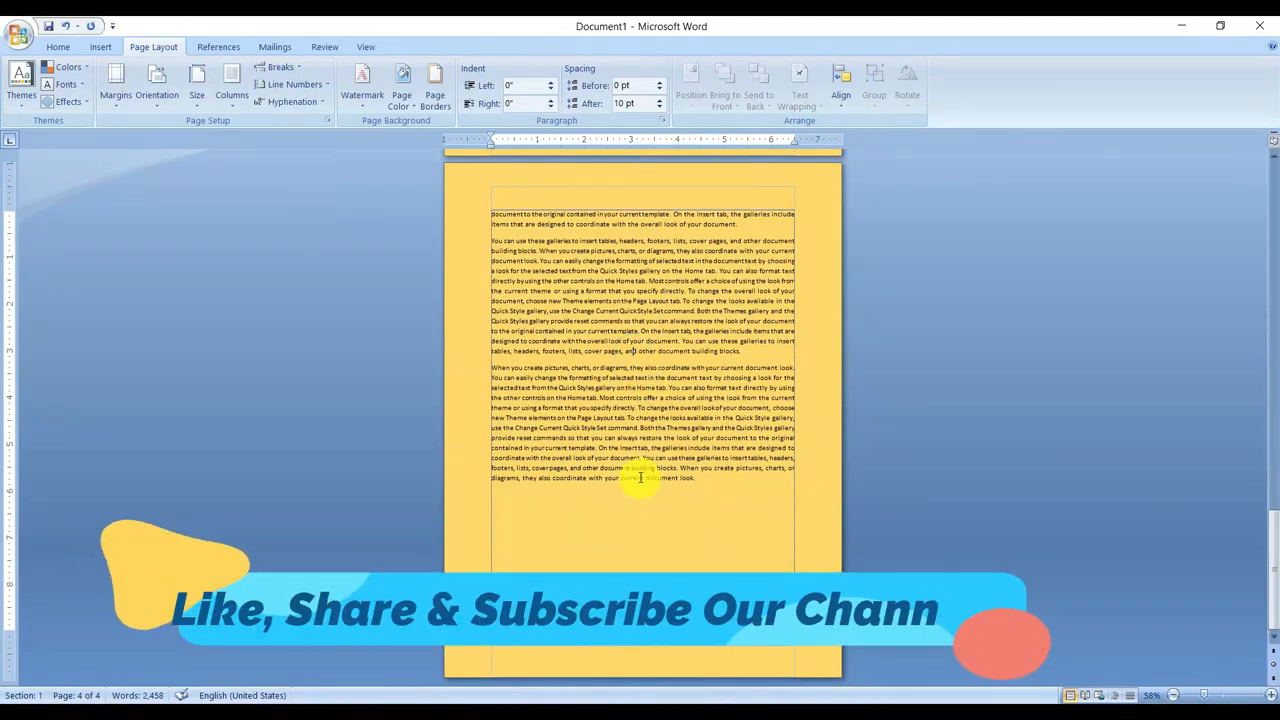
key(ctrl+F2)
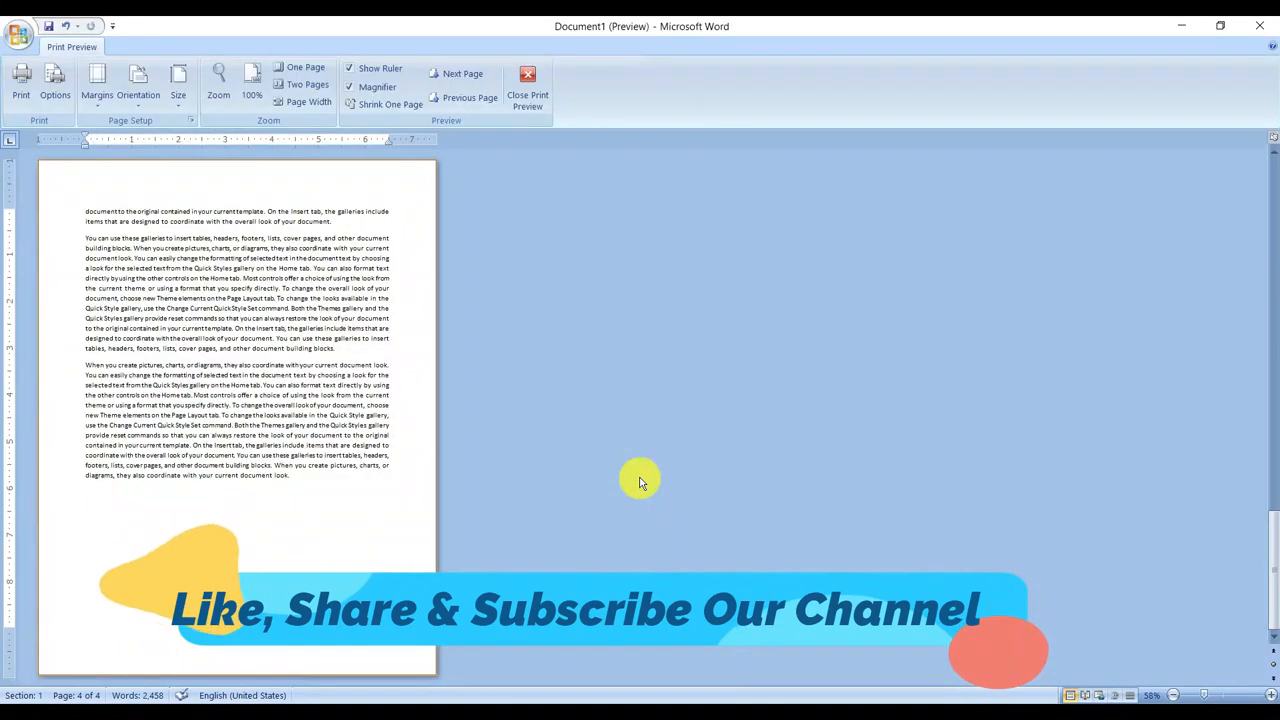
scroll(626, 487, up, 1)
scroll(630, 489, down, 1)
scroll(631, 485, up, 1)
scroll(631, 485, down, 1)
scroll(631, 487, up, 1)
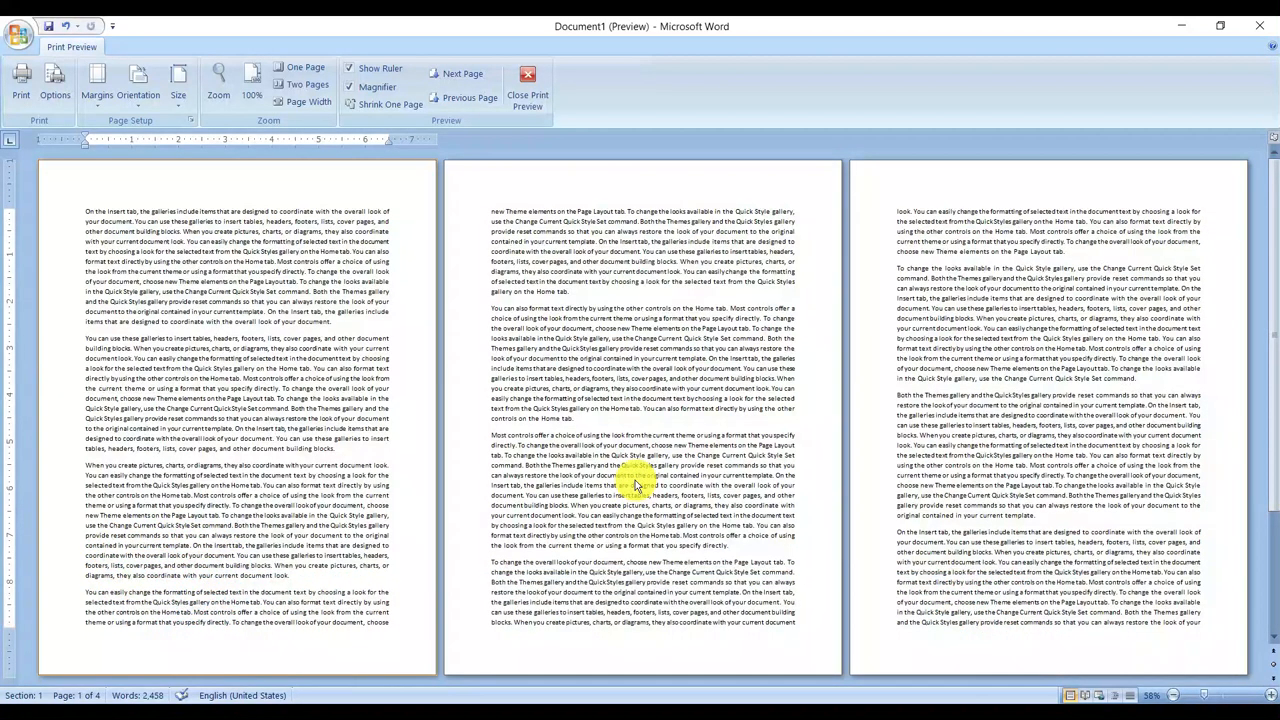
key(Escape)
scroll(640, 450, up, 5)
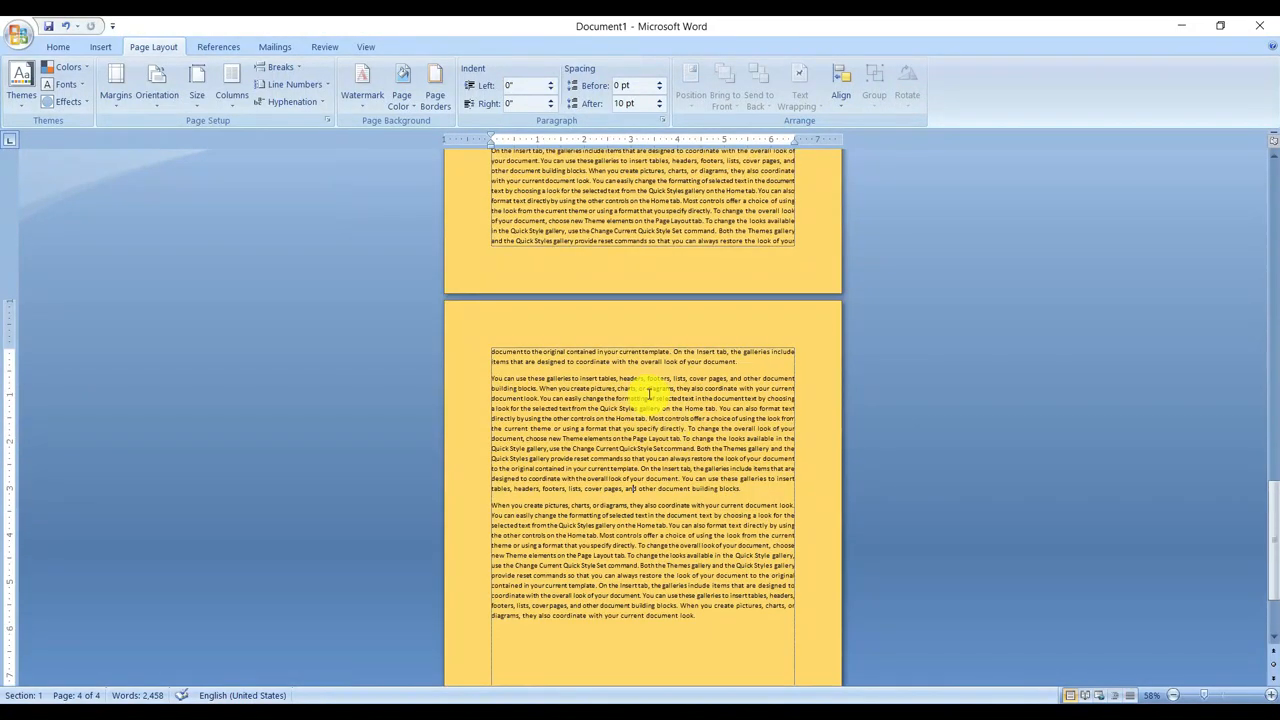
scroll(649, 248, up, 2)
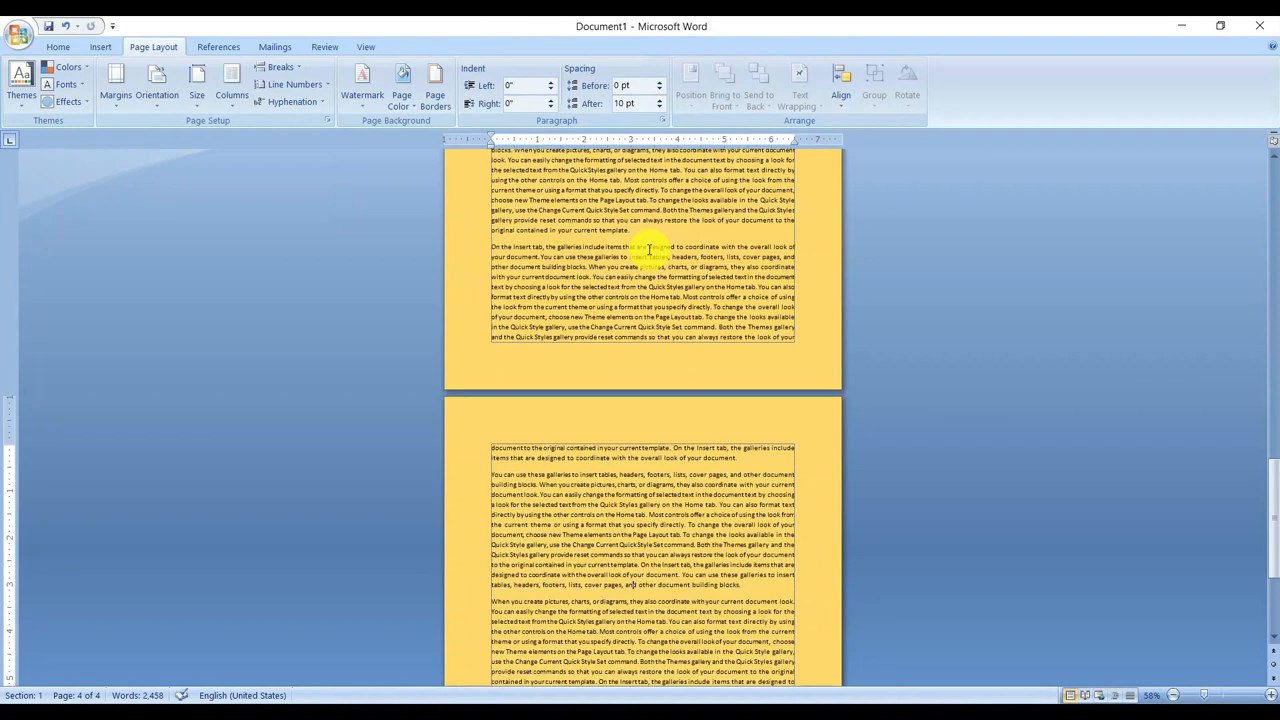
scroll(649, 248, up, 10)
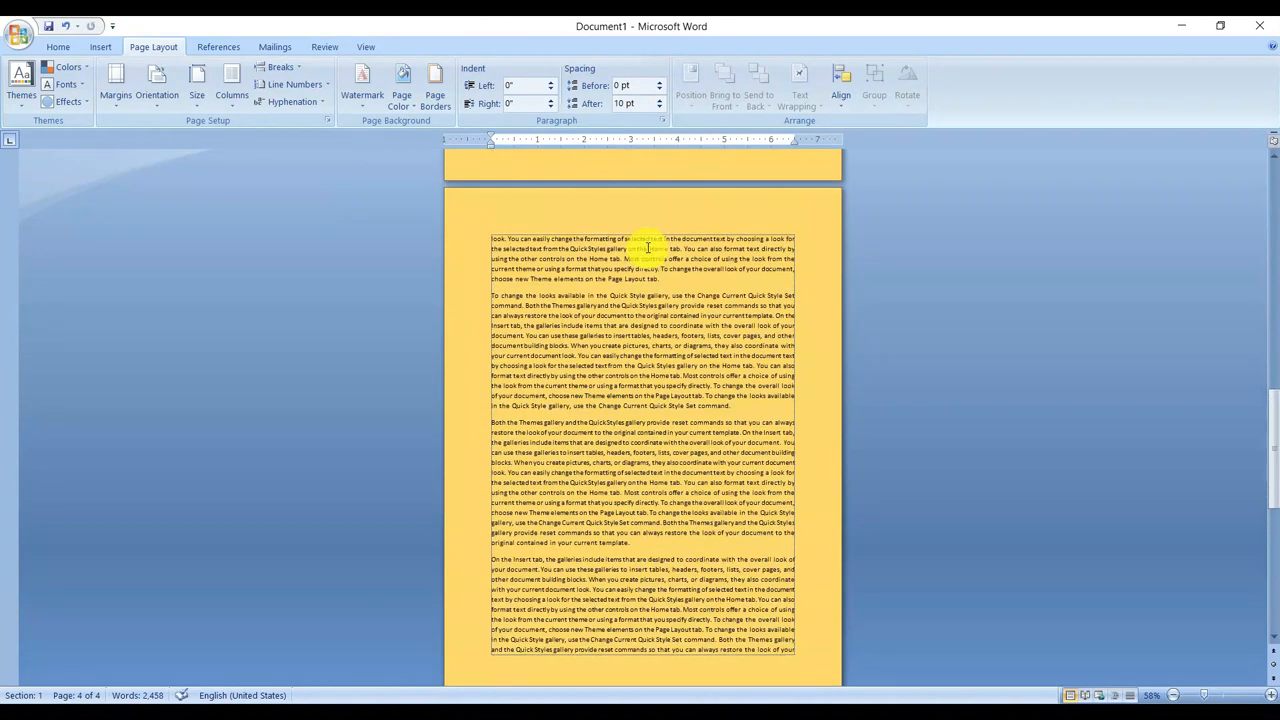
scroll(648, 248, up, 12)
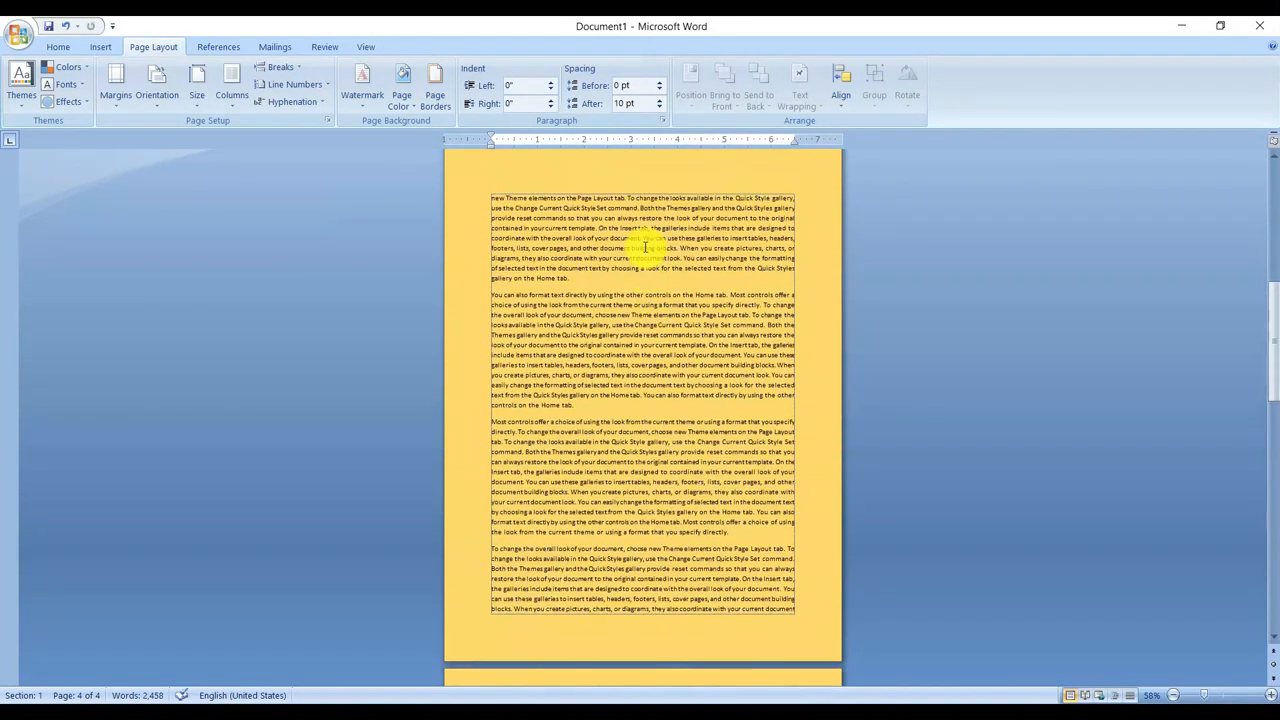
scroll(645, 246, up, 15)
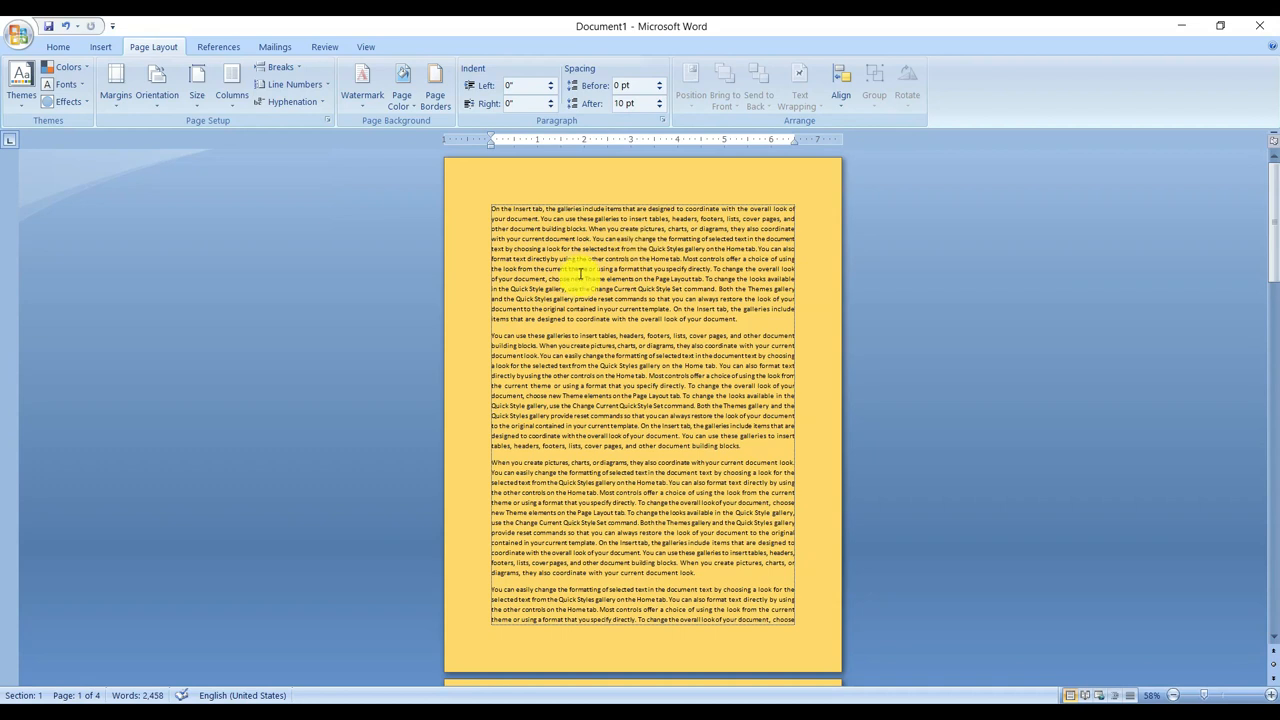
Remove the page color from the document and reapply the light gold theme color as the page background
click(400, 104)
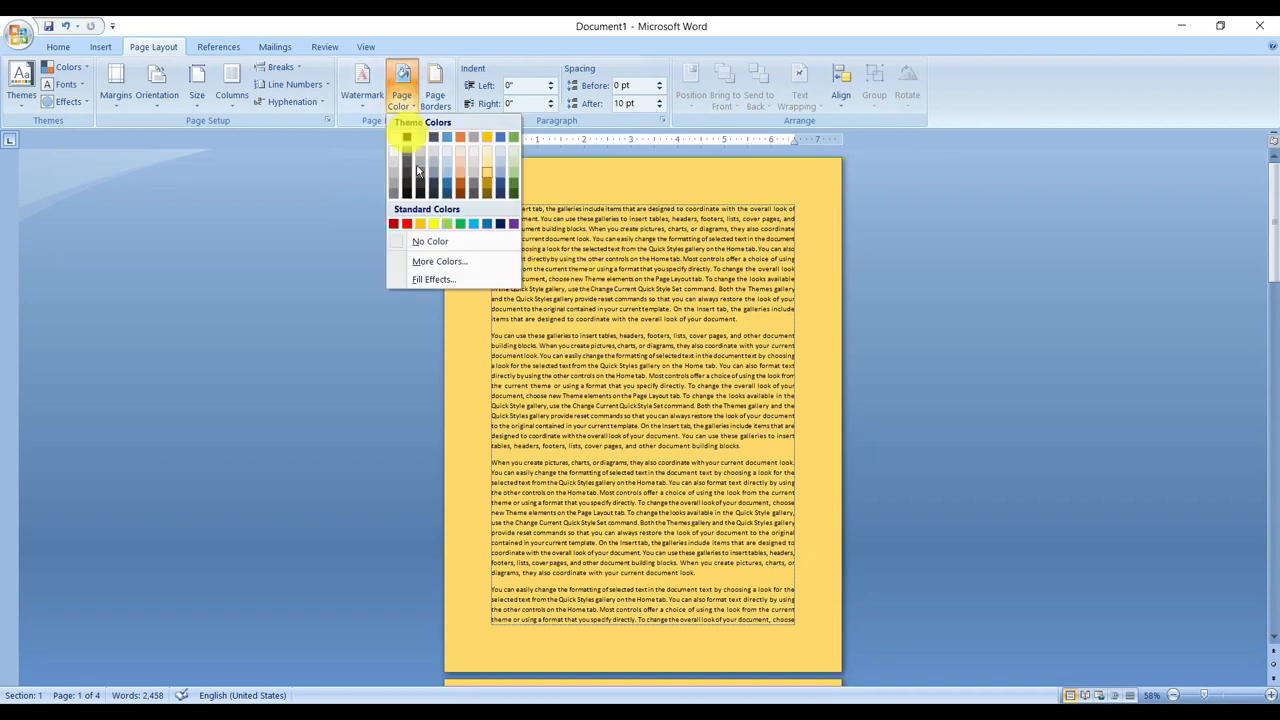
click(428, 245)
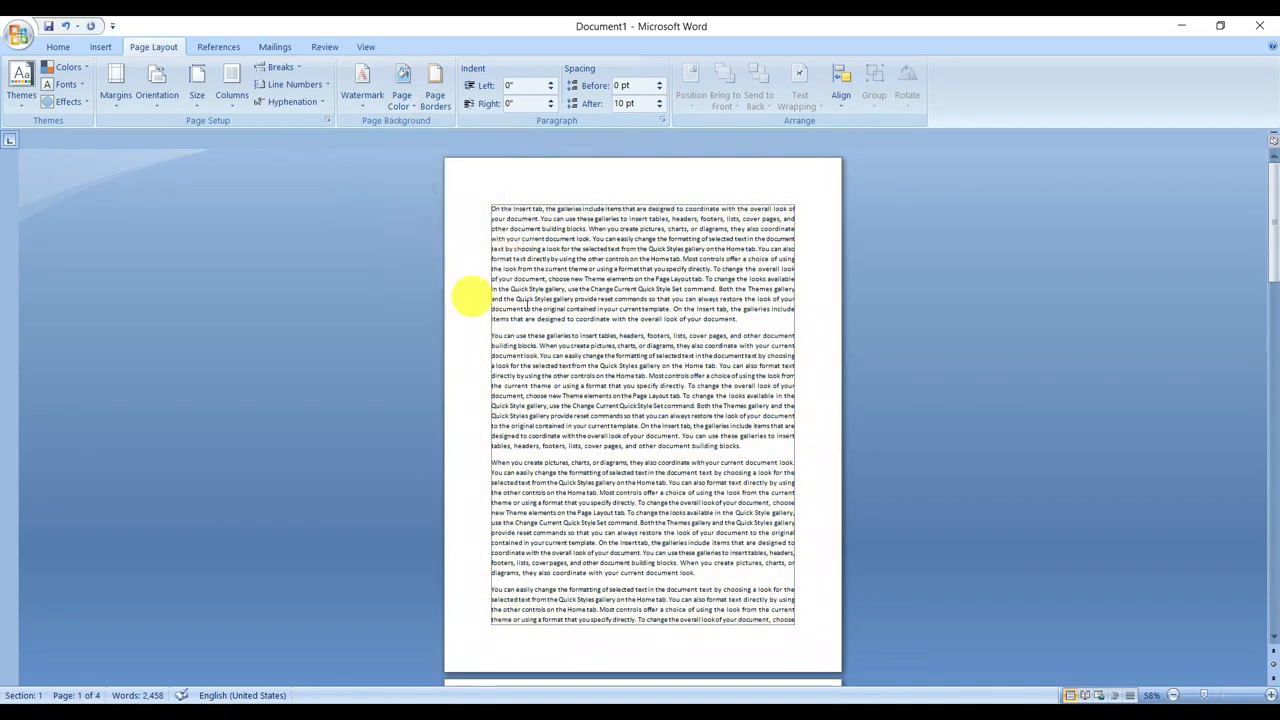
click(407, 110)
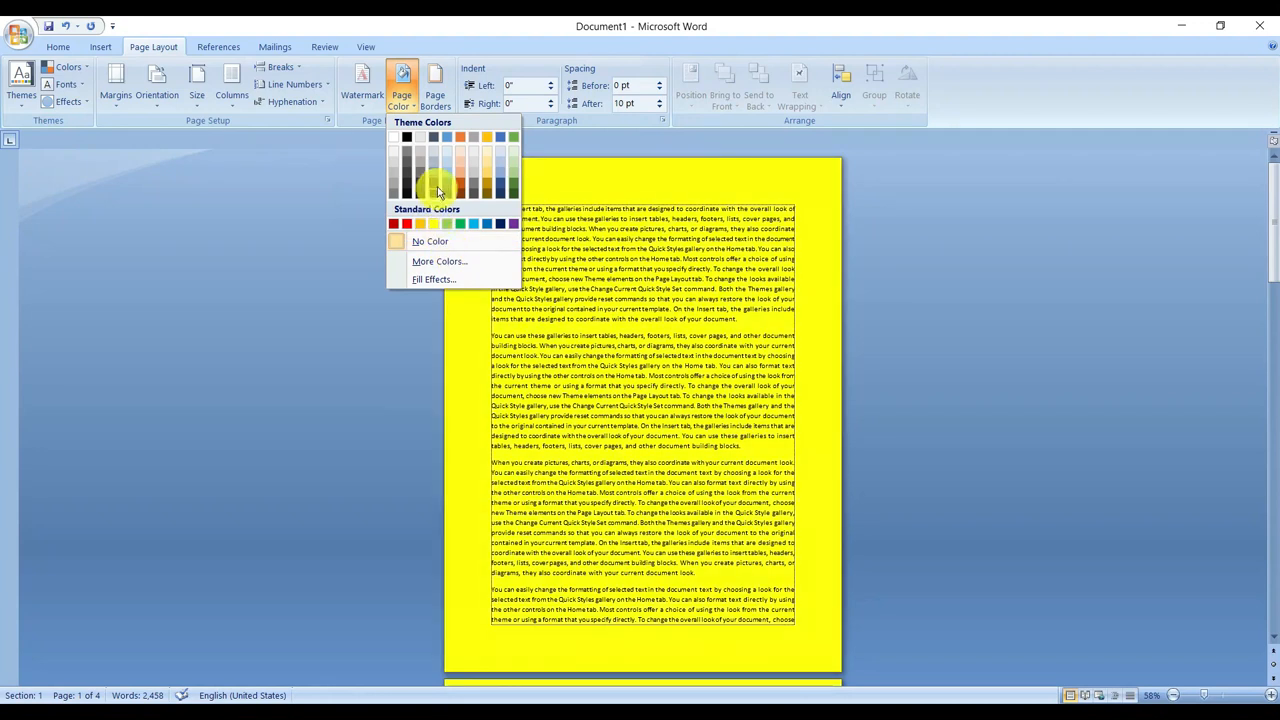
click(485, 178)
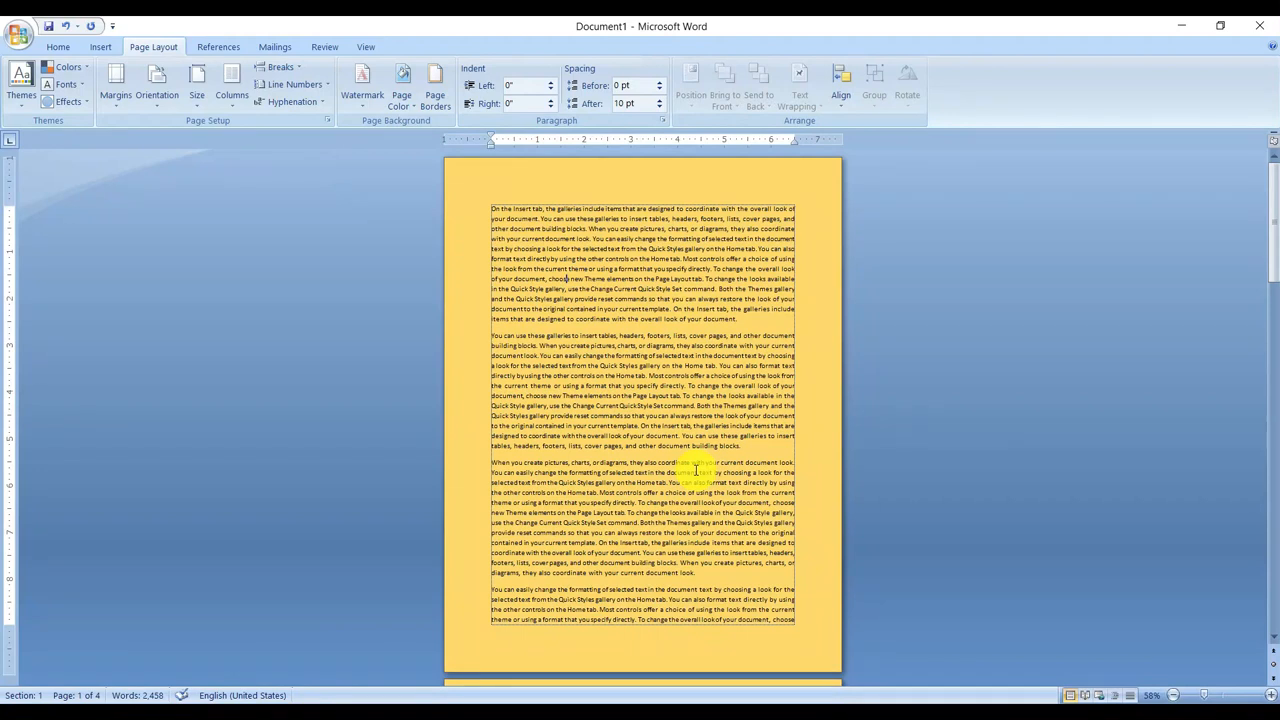
Check in print preview whether the gold page color would print, and return to the document
key(ctrl+F2)
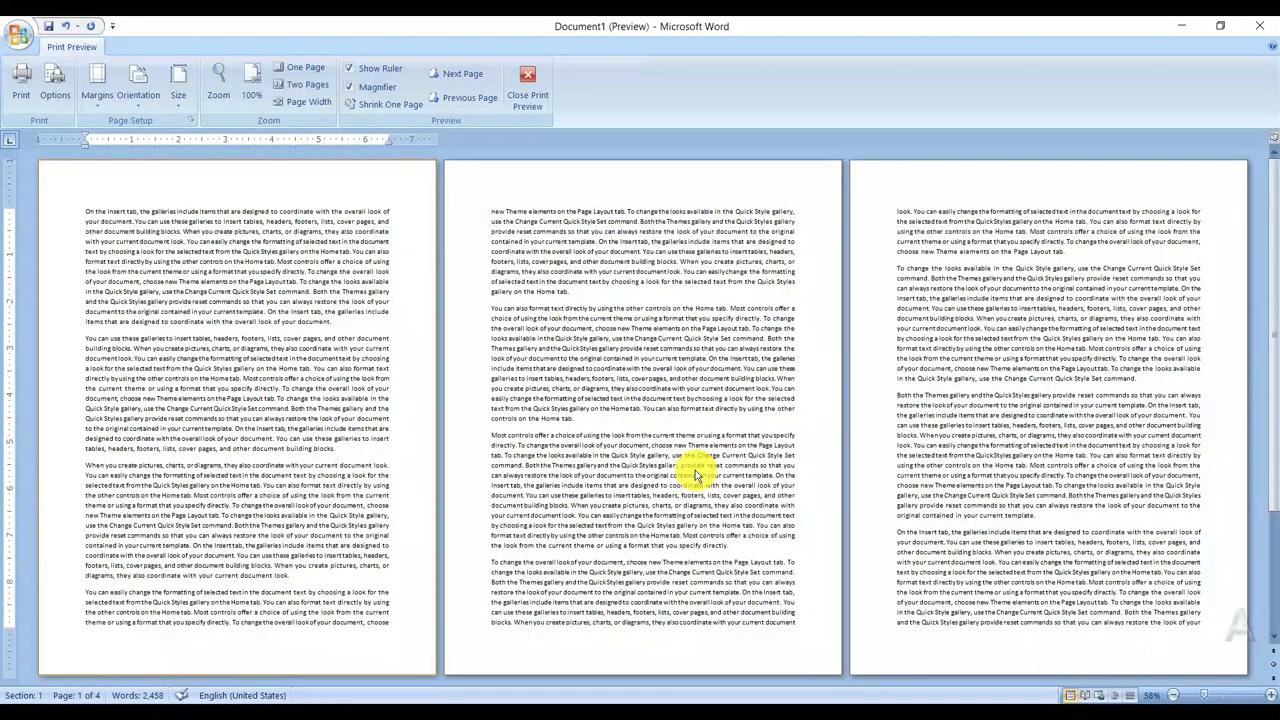
key(ctrl+F2)
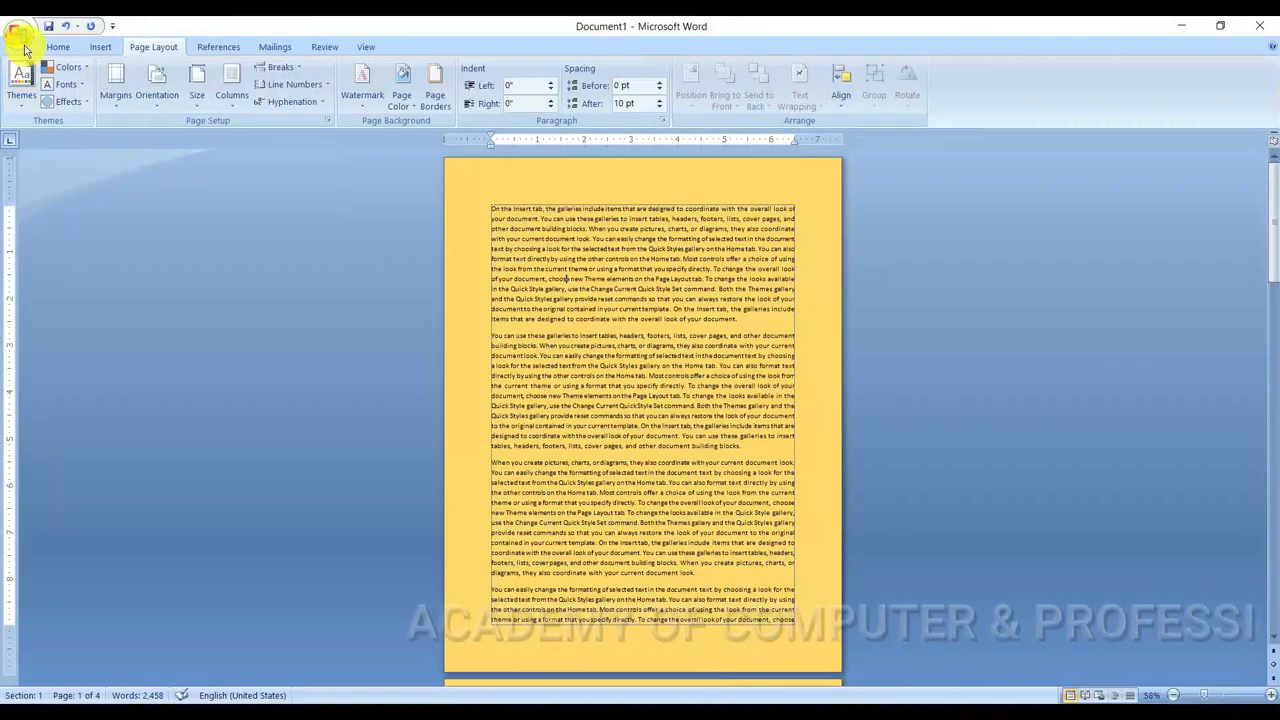
Turn on printing of background colors and images in Word's display options
click(22, 40)
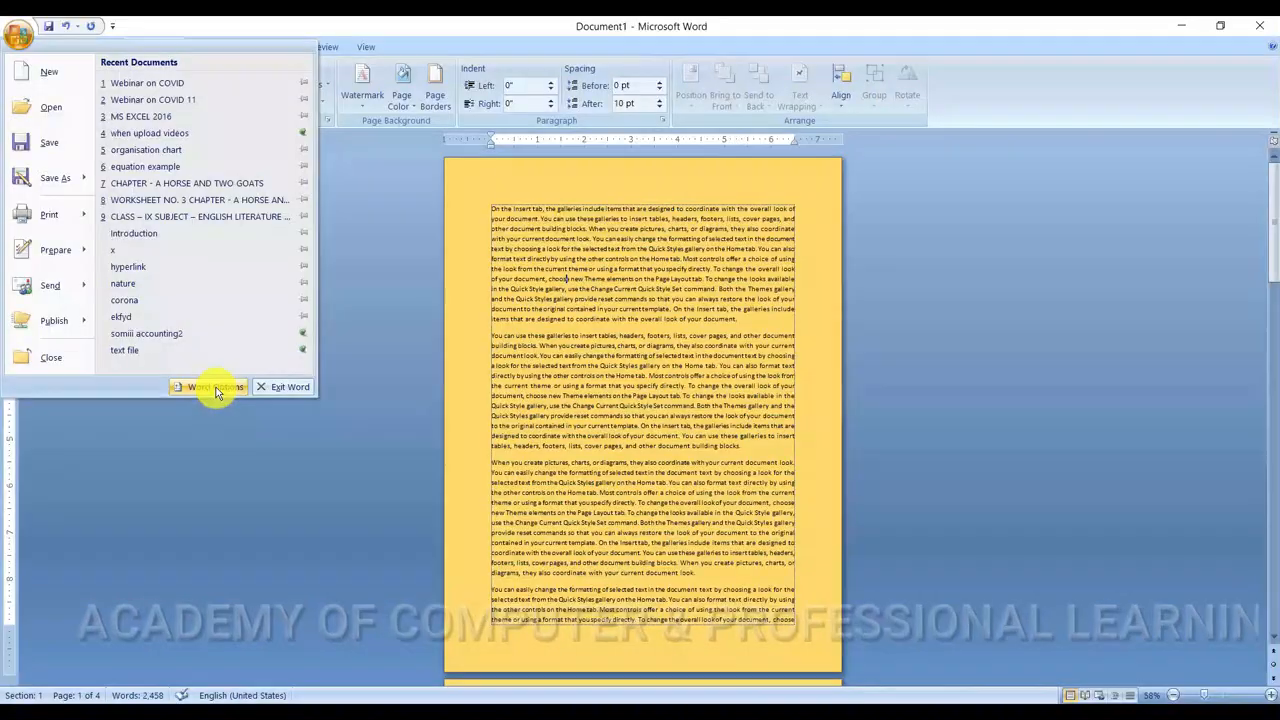
click(216, 392)
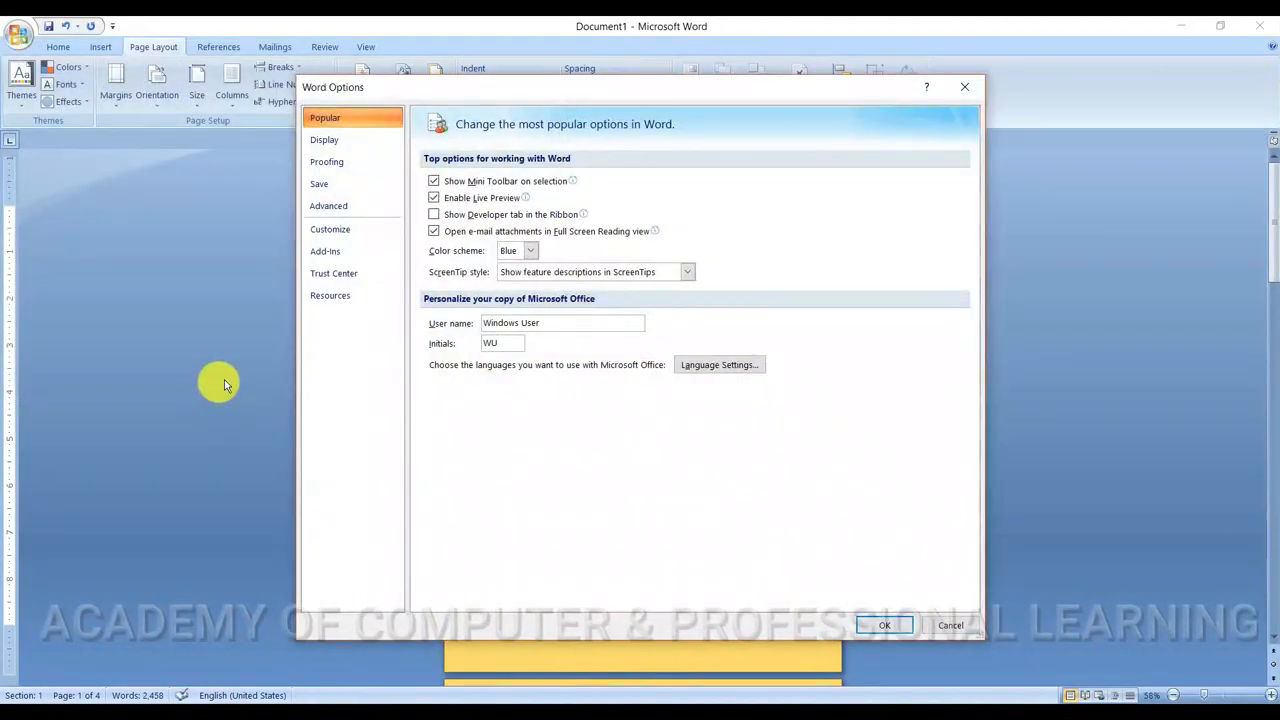
click(322, 142)
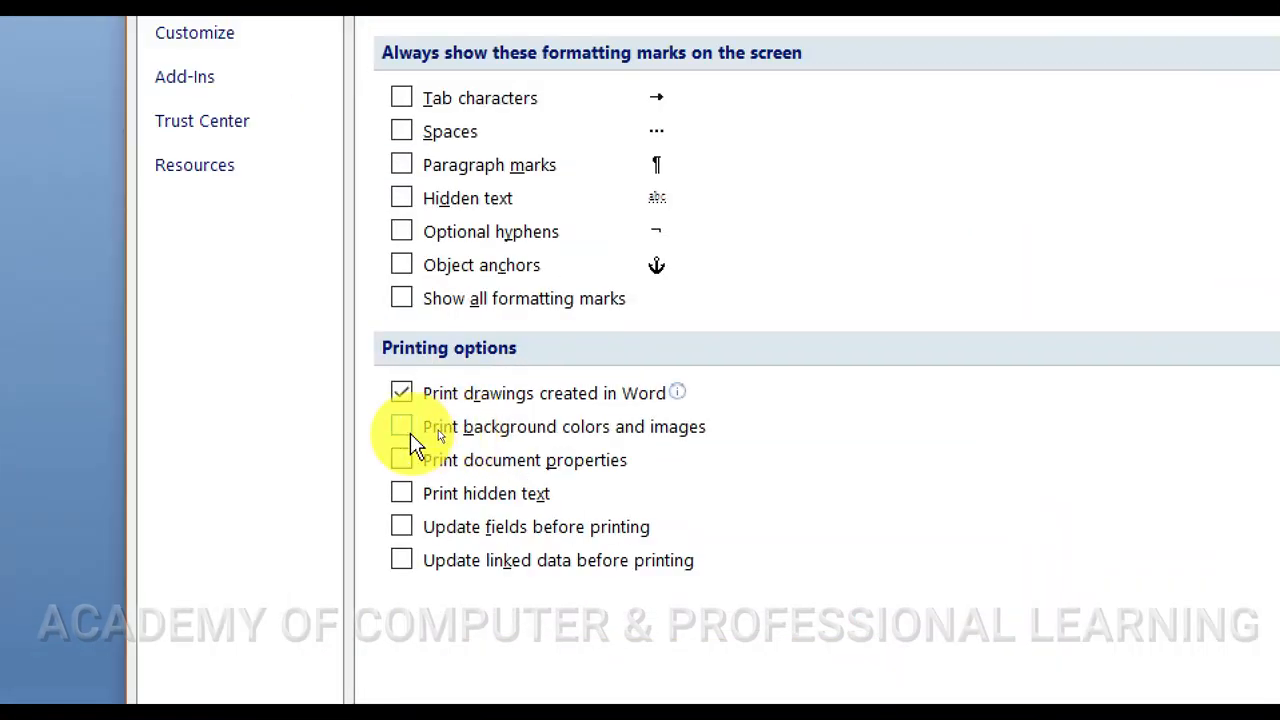
click(403, 428)
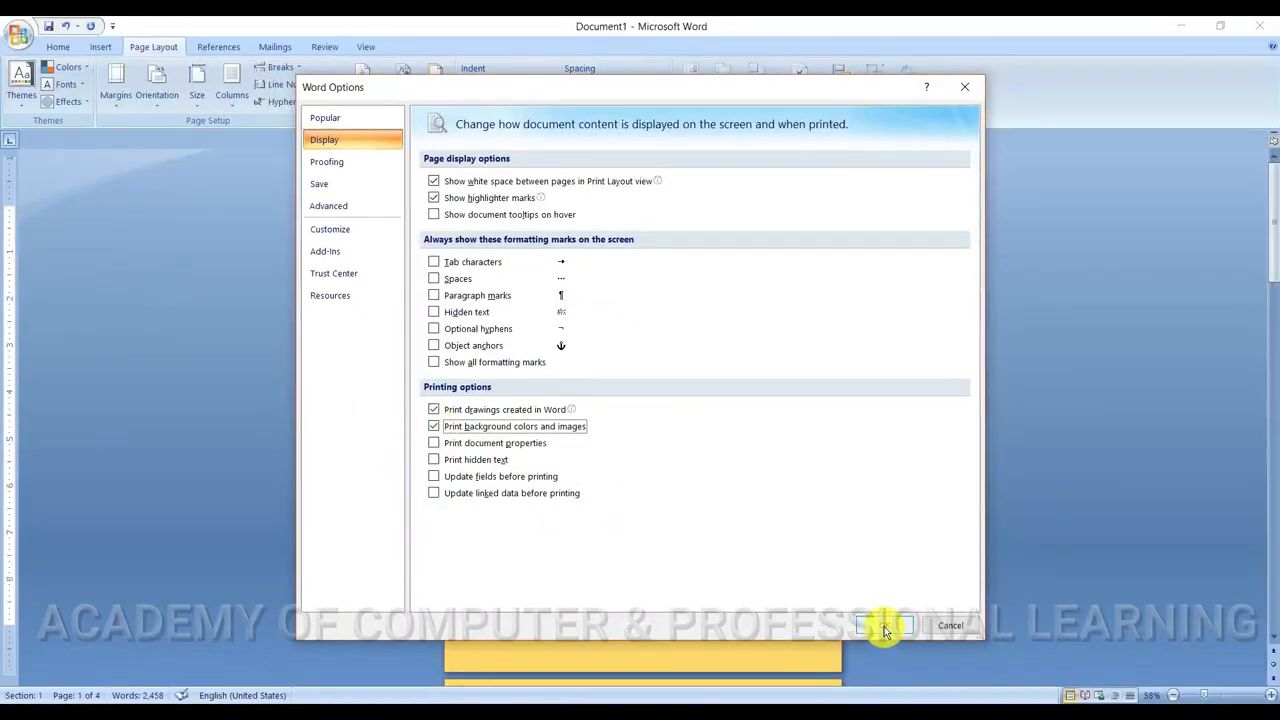
click(884, 627)
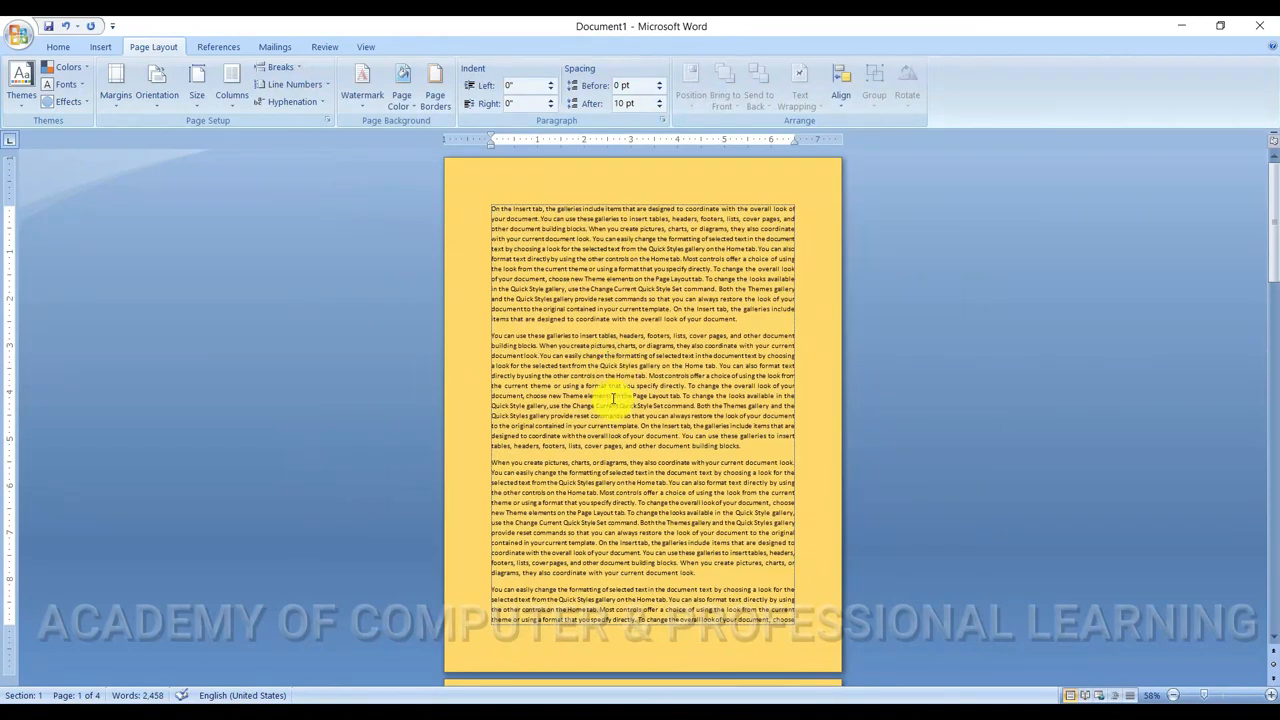
Examine the background color on every page in print preview, and return to editing the document
key(ctrl+F2)
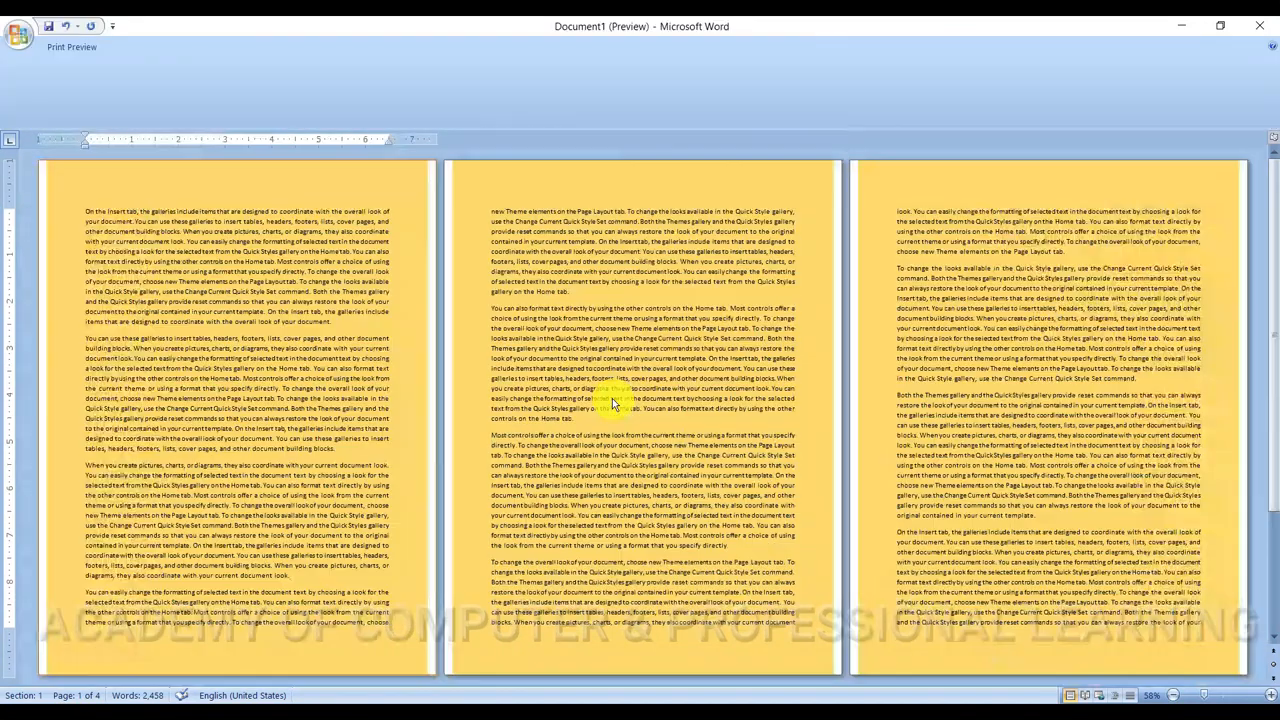
scroll(641, 402, down, 1)
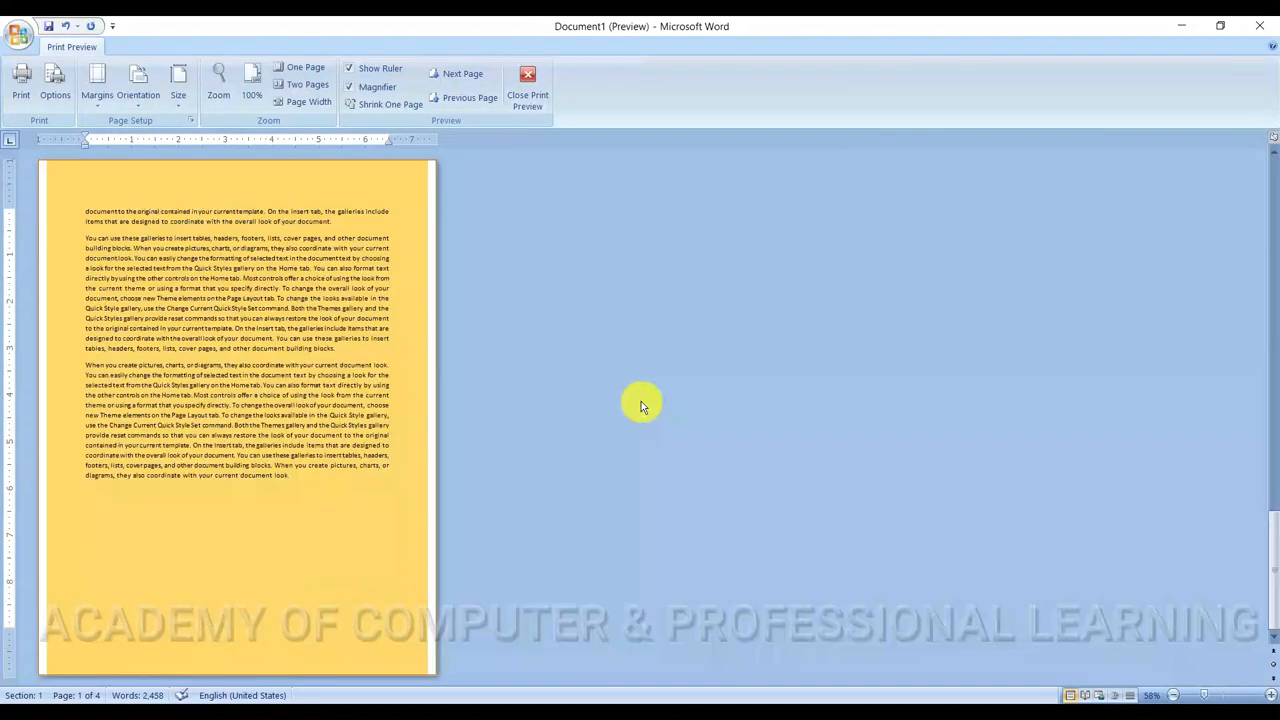
scroll(641, 404, up, 1)
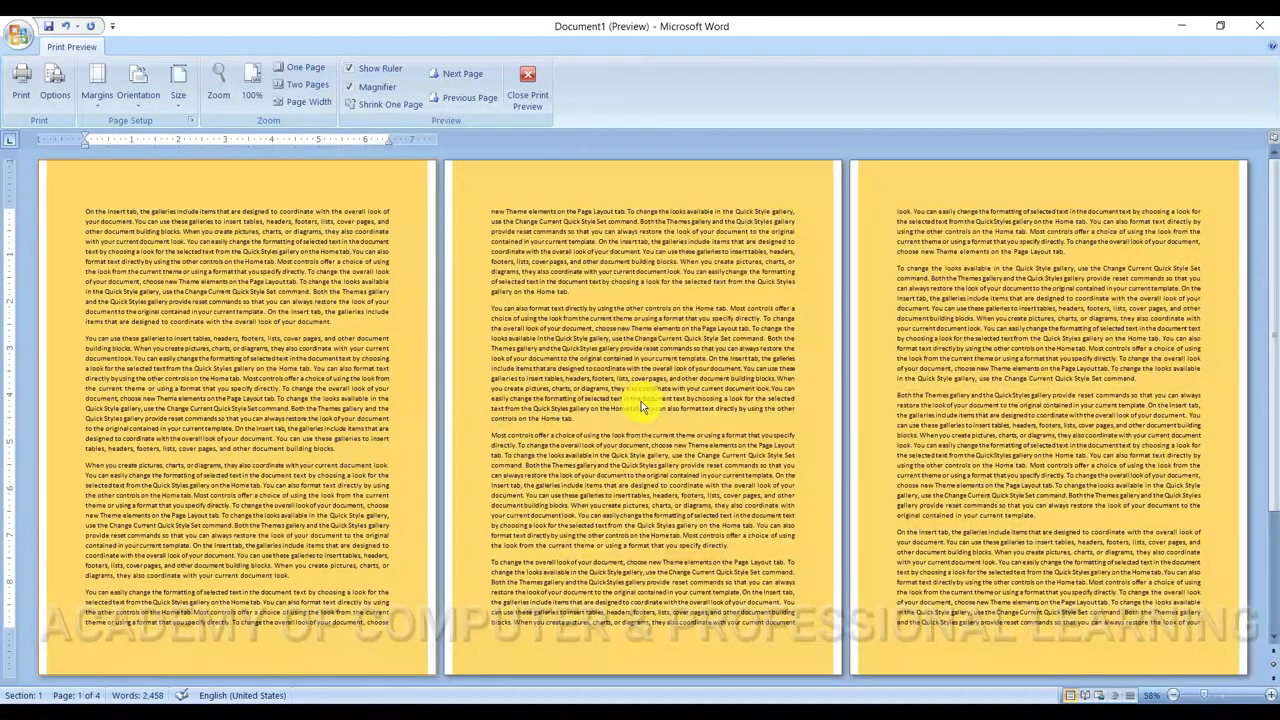
key(Escape)
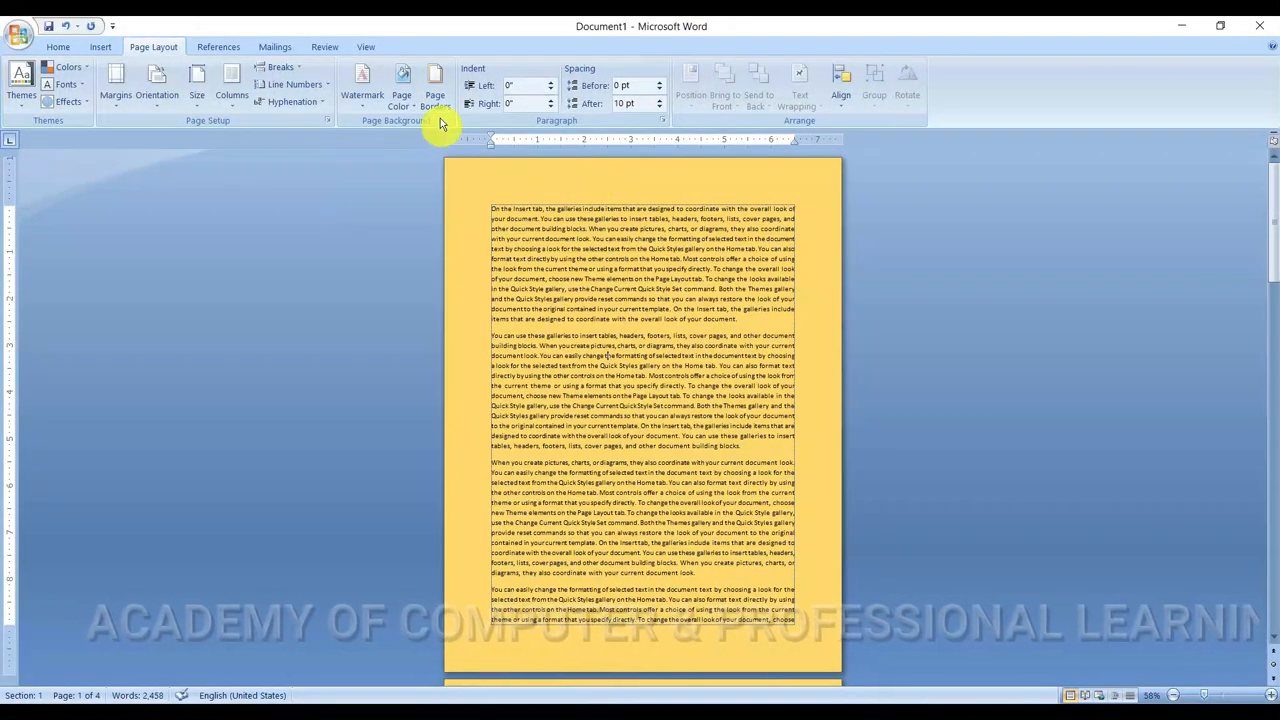
Set the page color of the whole document to No Color
click(408, 106)
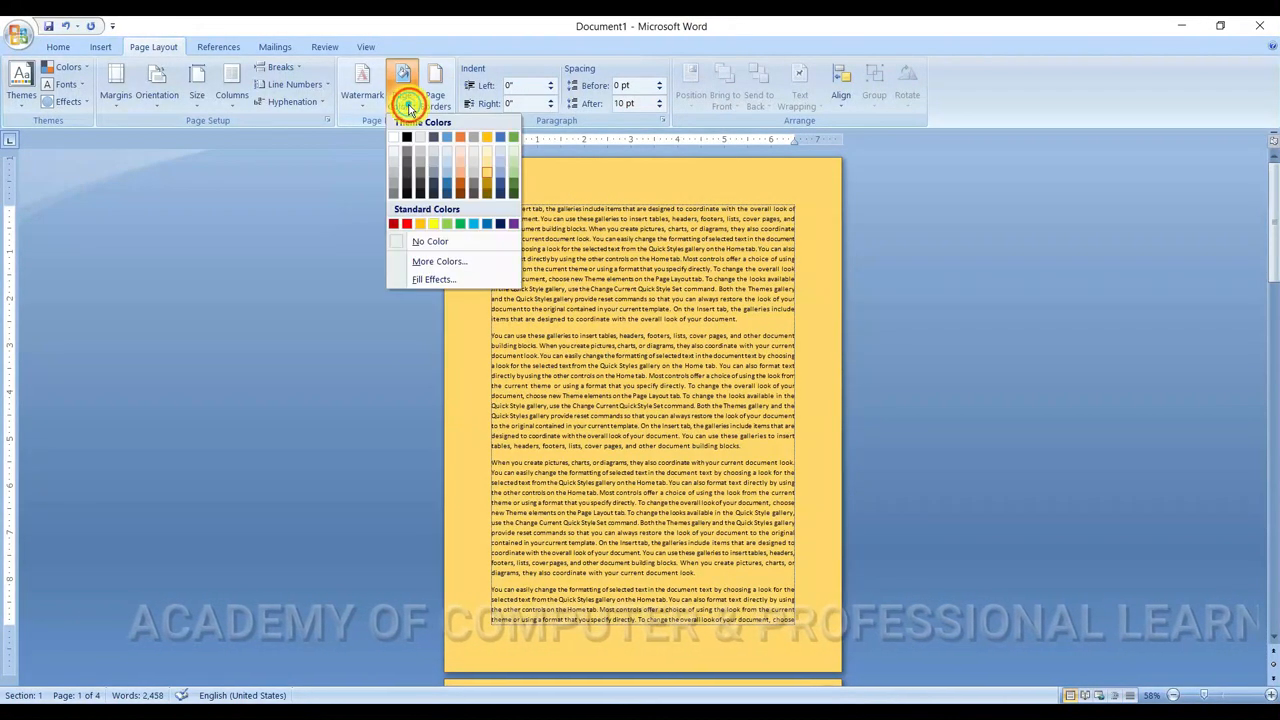
click(422, 241)
click(596, 301)
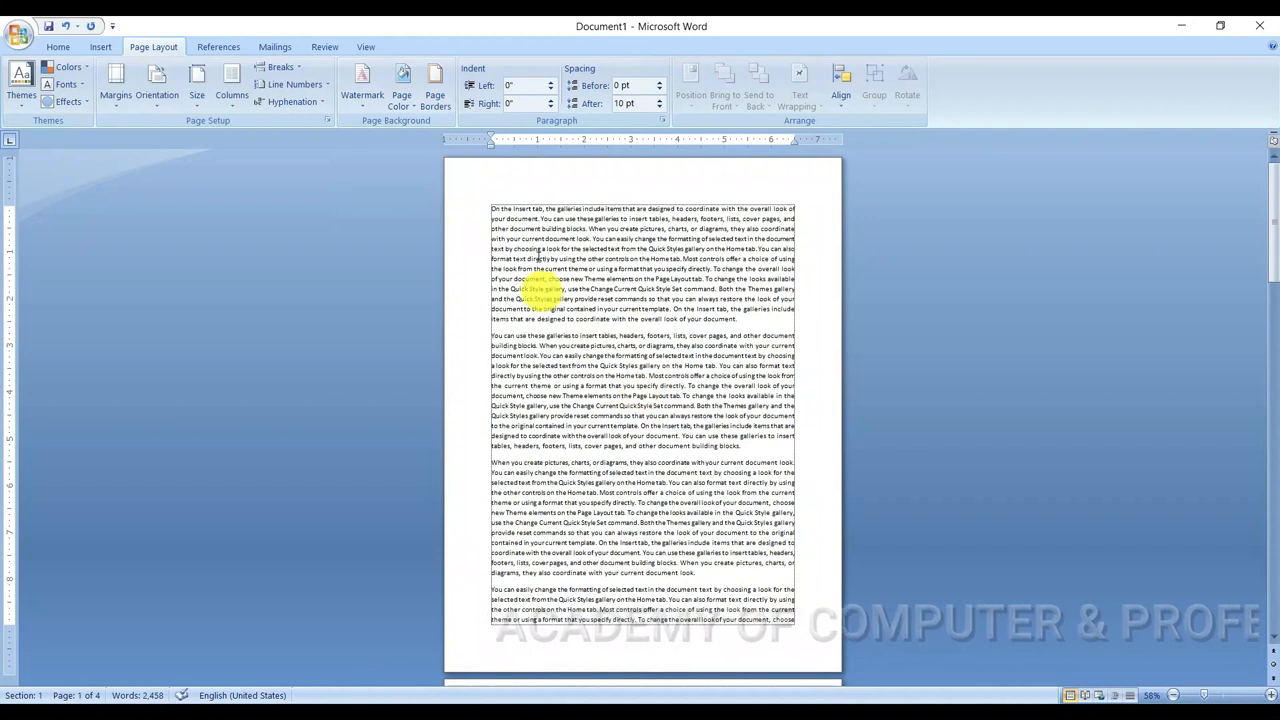
Apply a 3 pt box page border in the thick-thin double line style with automatic color to the whole document
click(440, 110)
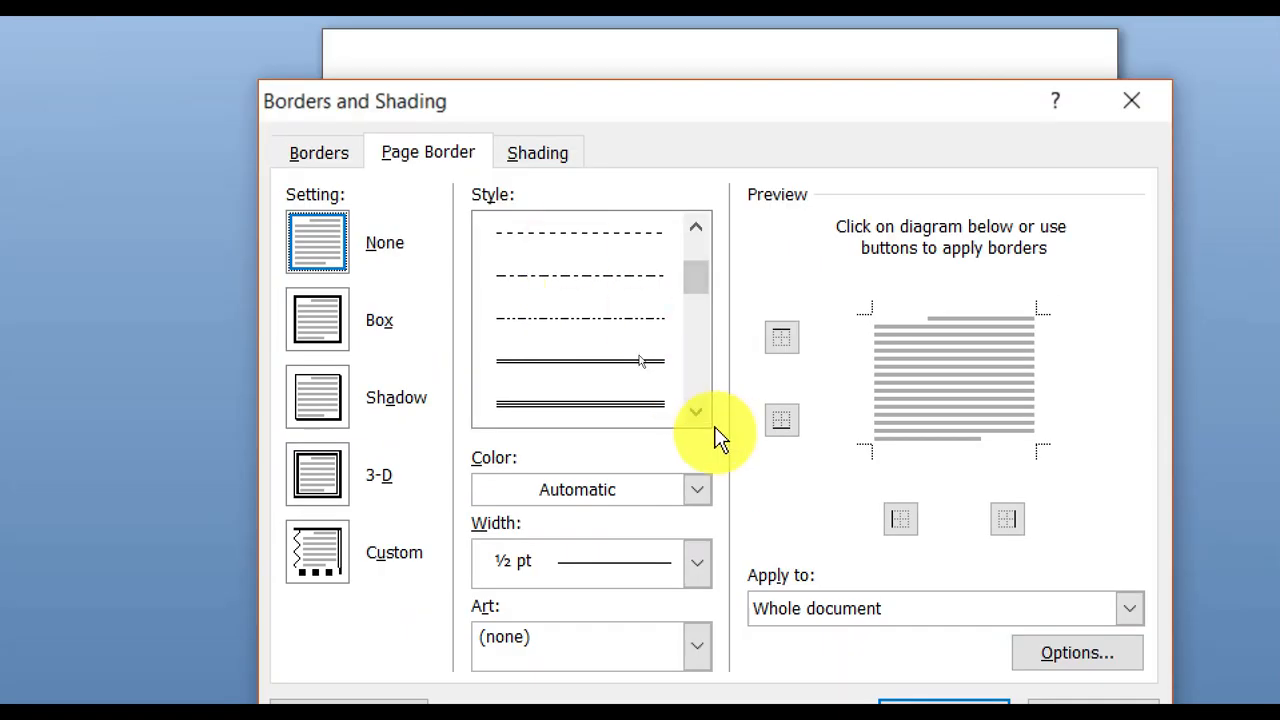
click(629, 347)
click(695, 412)
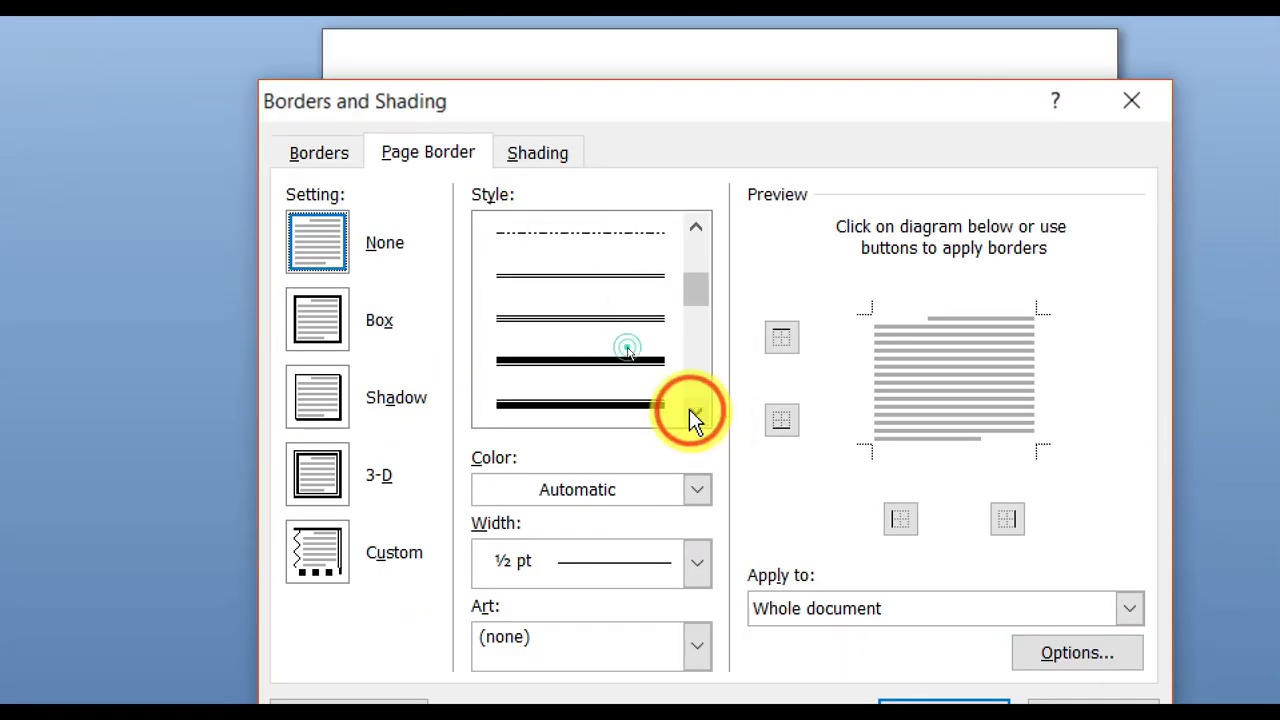
click(571, 358)
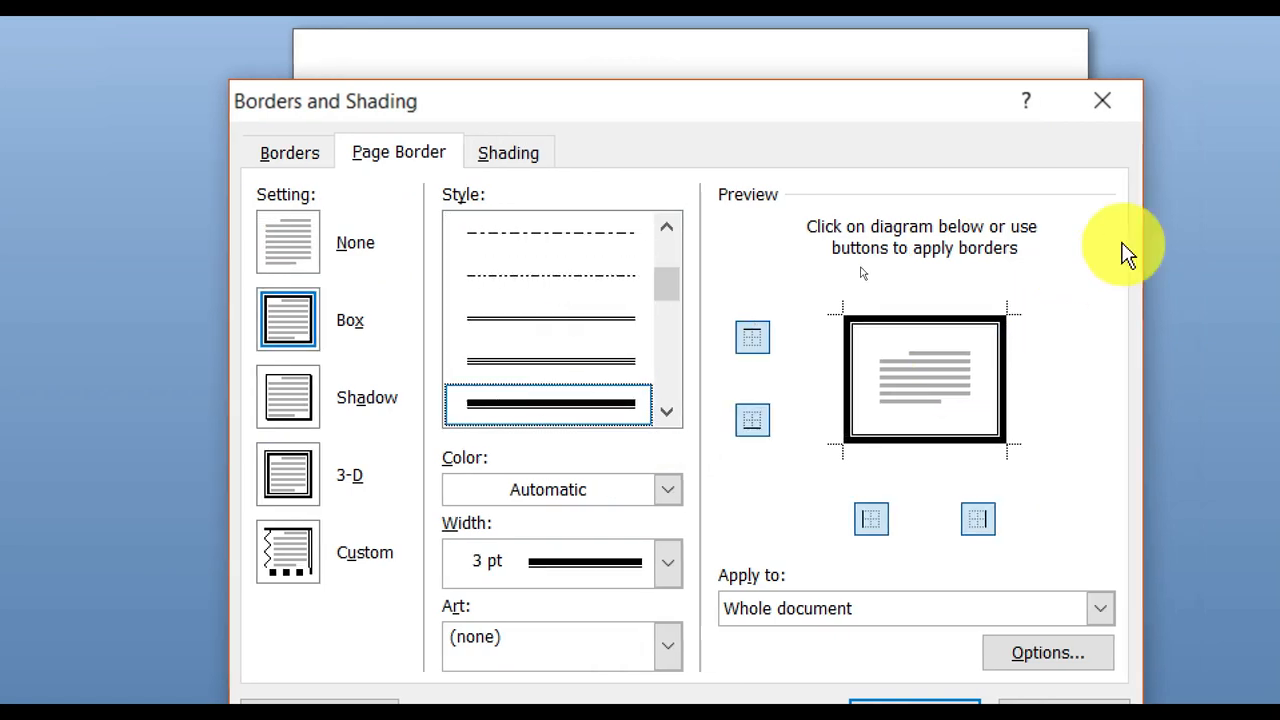
click(665, 493)
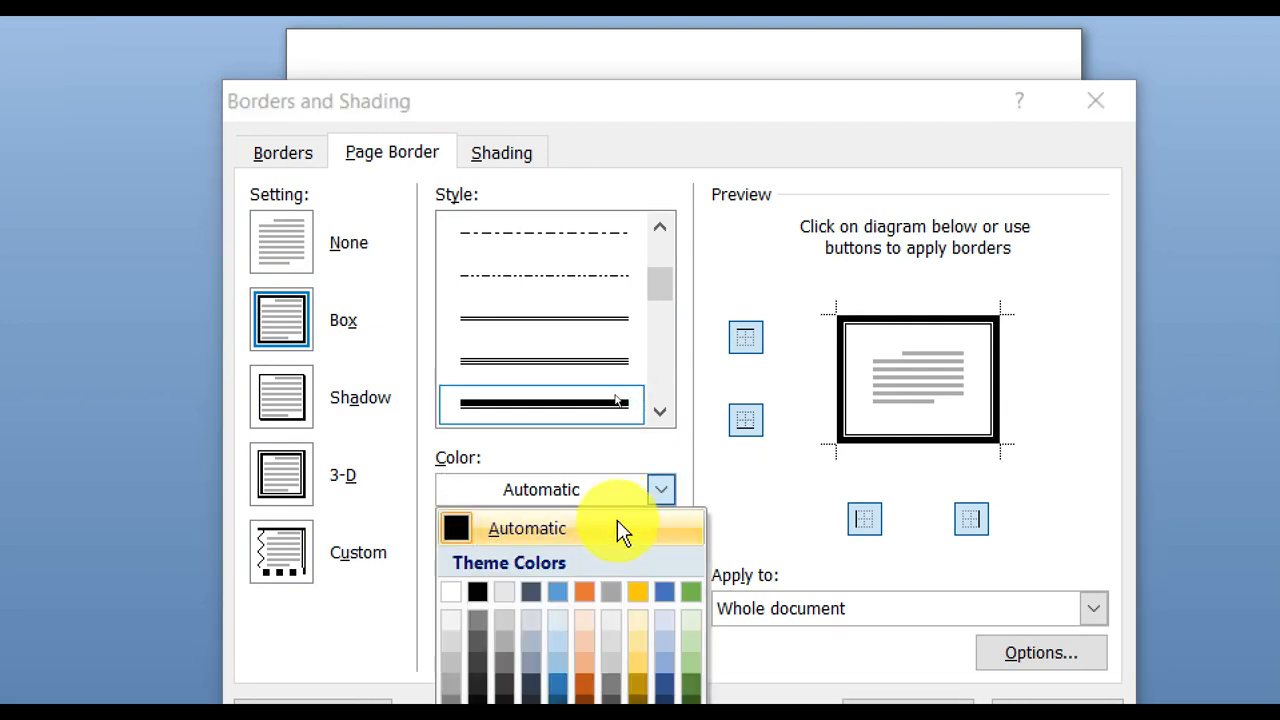
click(666, 482)
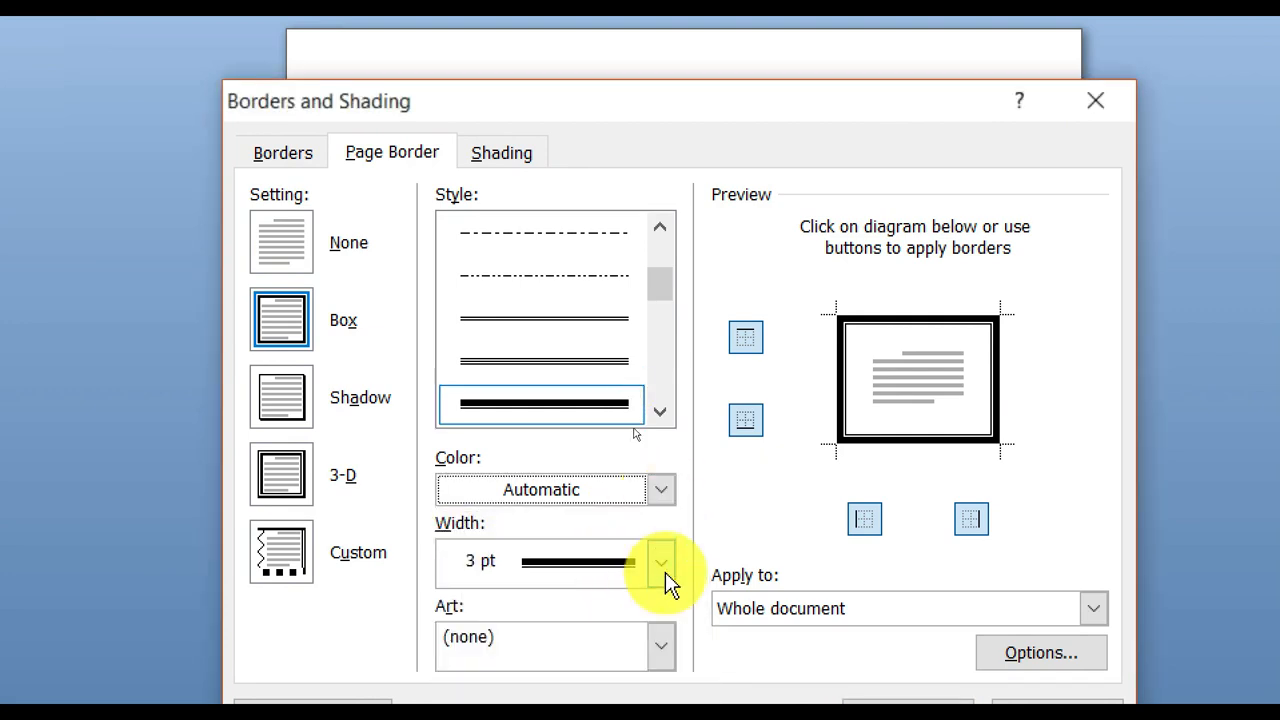
click(663, 568)
click(665, 568)
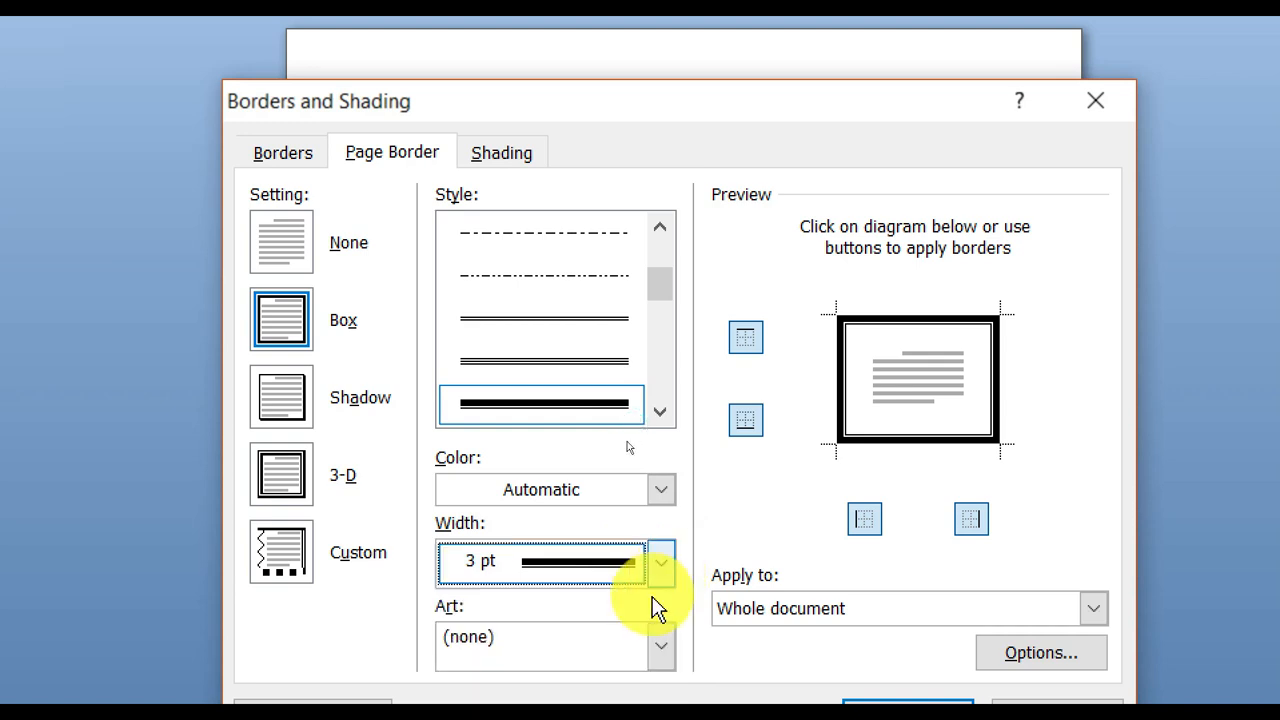
click(868, 605)
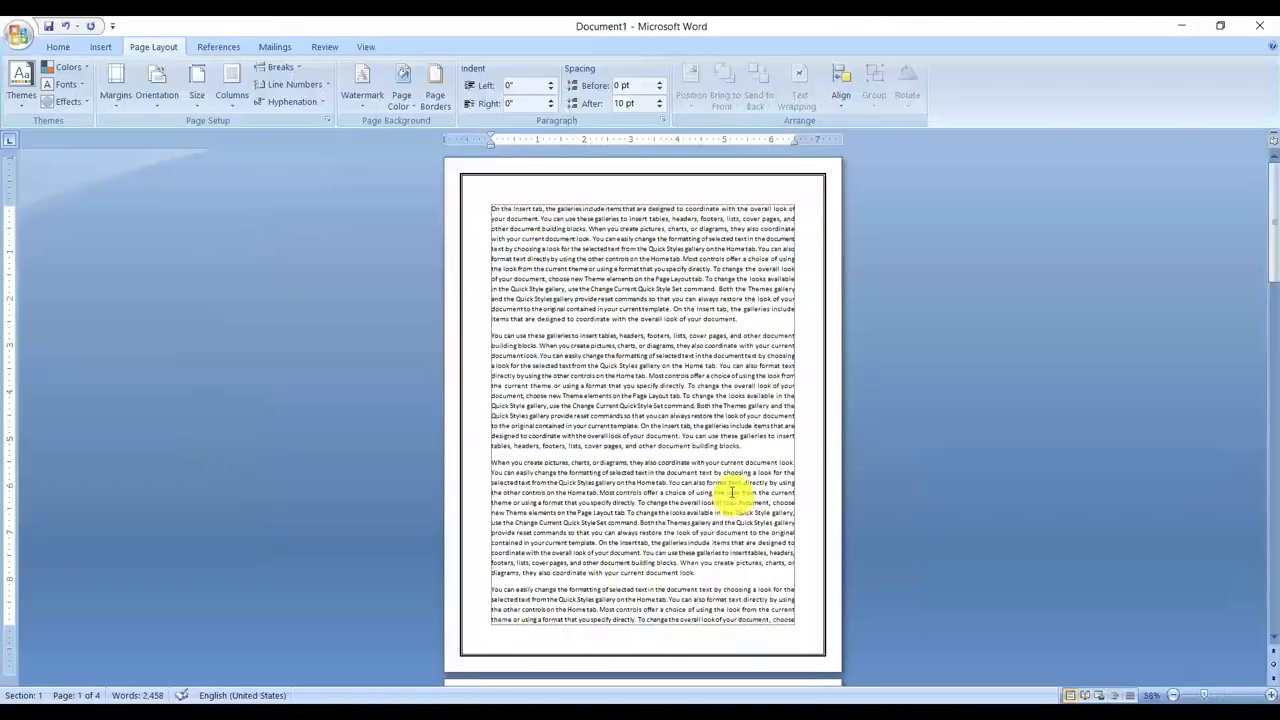
Look through the document's pages to examine the double line page border
scroll(731, 467, down, 10)
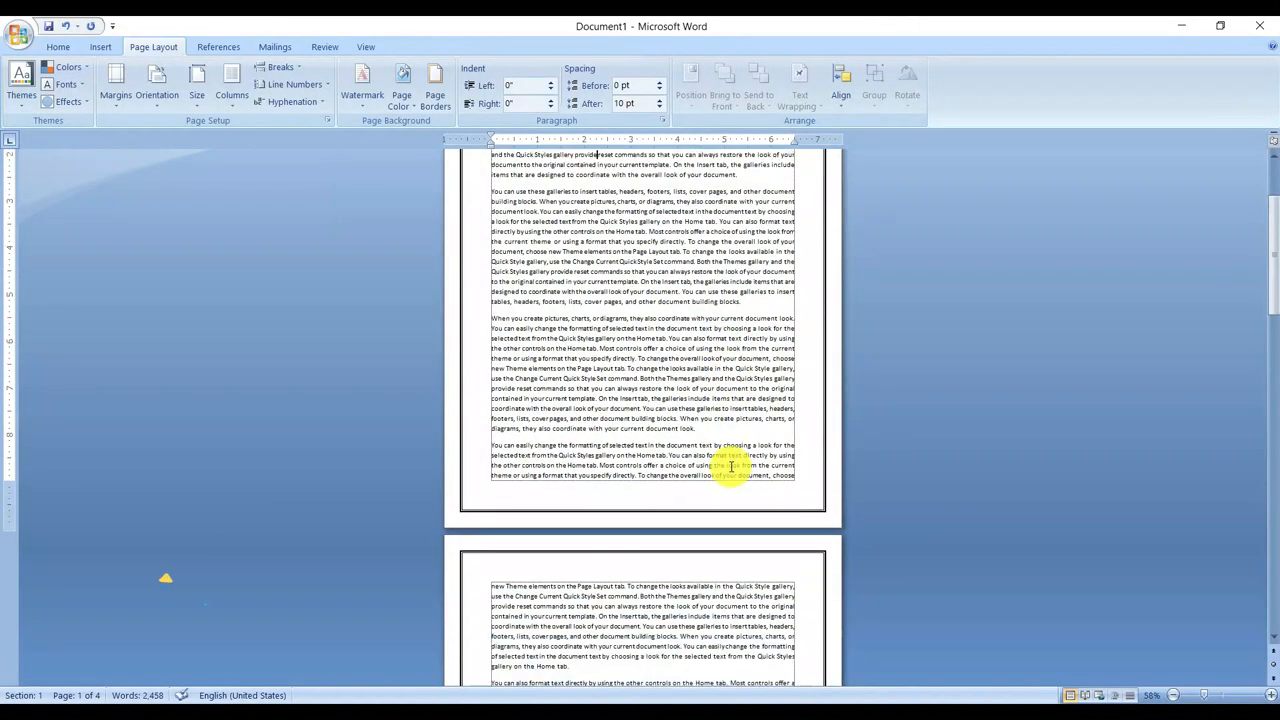
scroll(731, 467, down, 8)
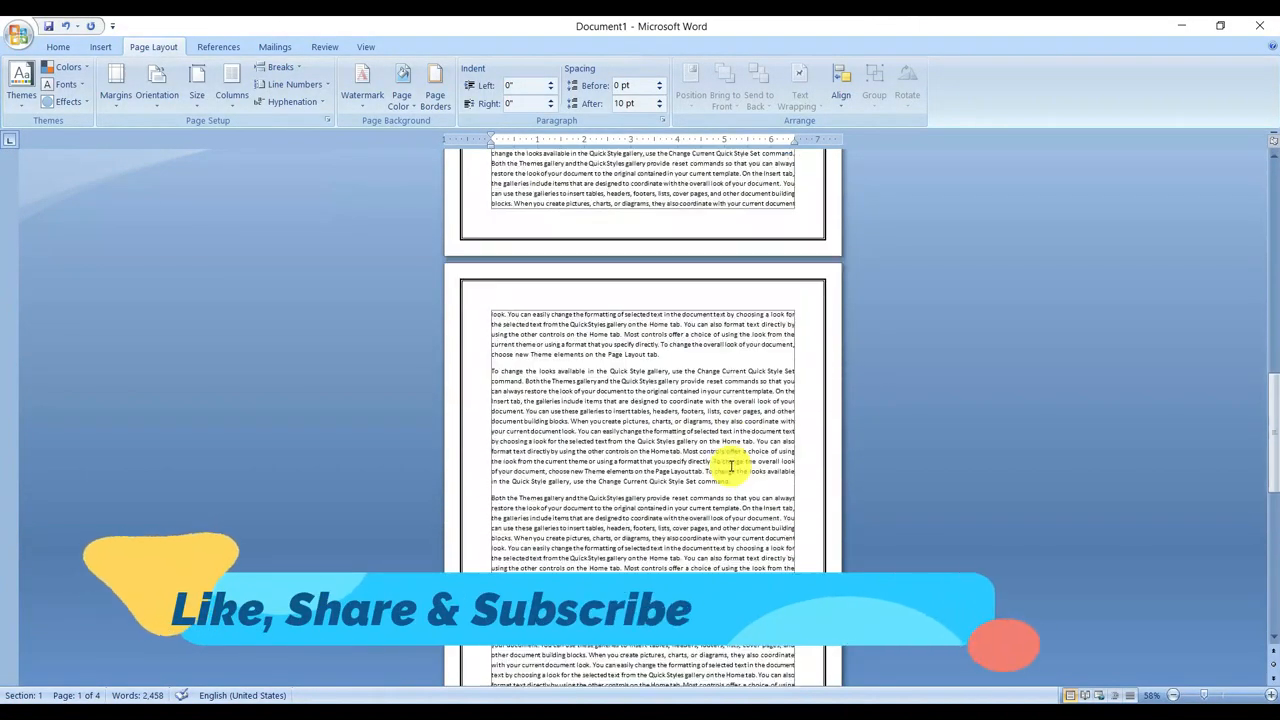
scroll(733, 466, down, 5)
scroll(735, 464, up, 6)
scroll(675, 418, down, 8)
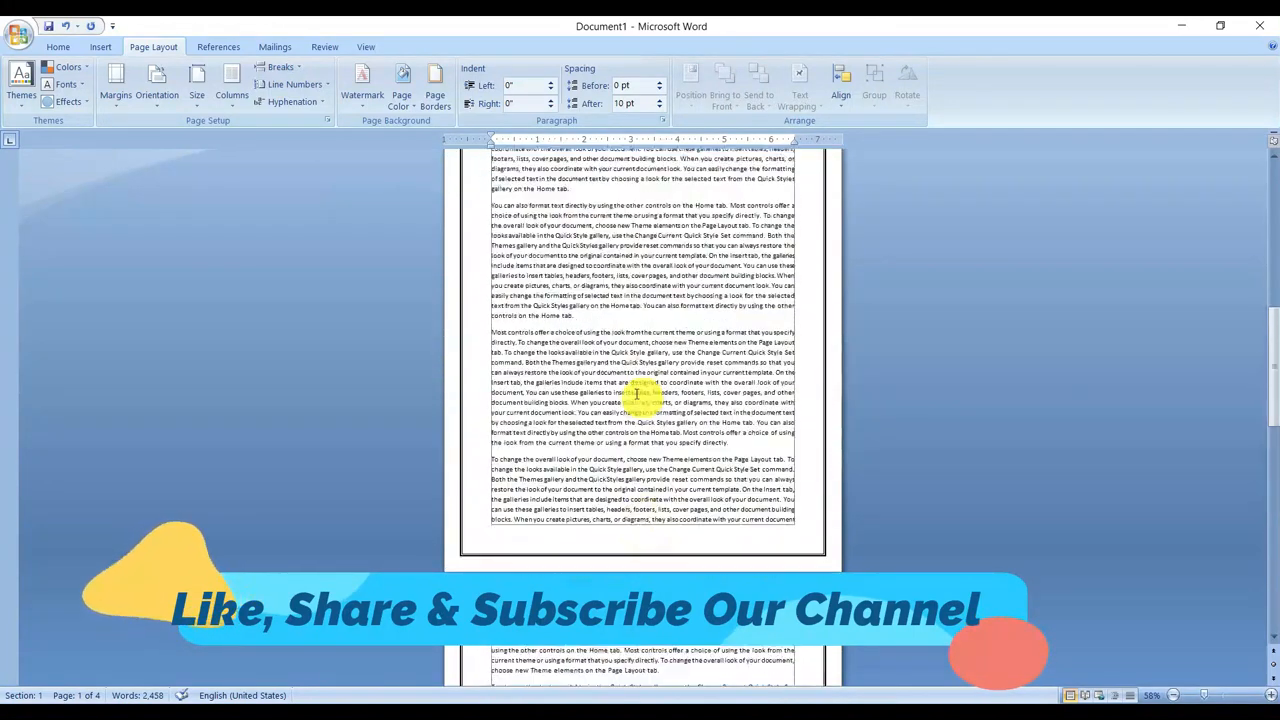
scroll(604, 338, down, 5)
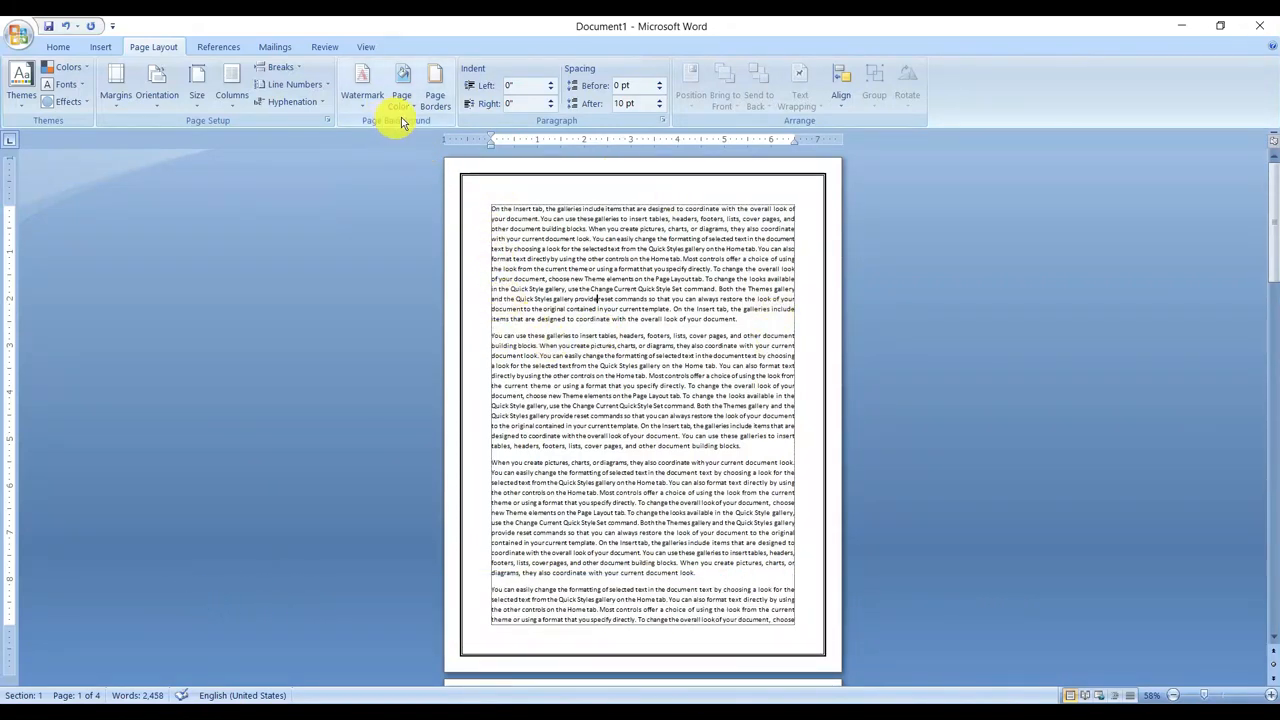
Replace the line page border with the dark blue art border with decorative corners on the whole document
click(430, 107)
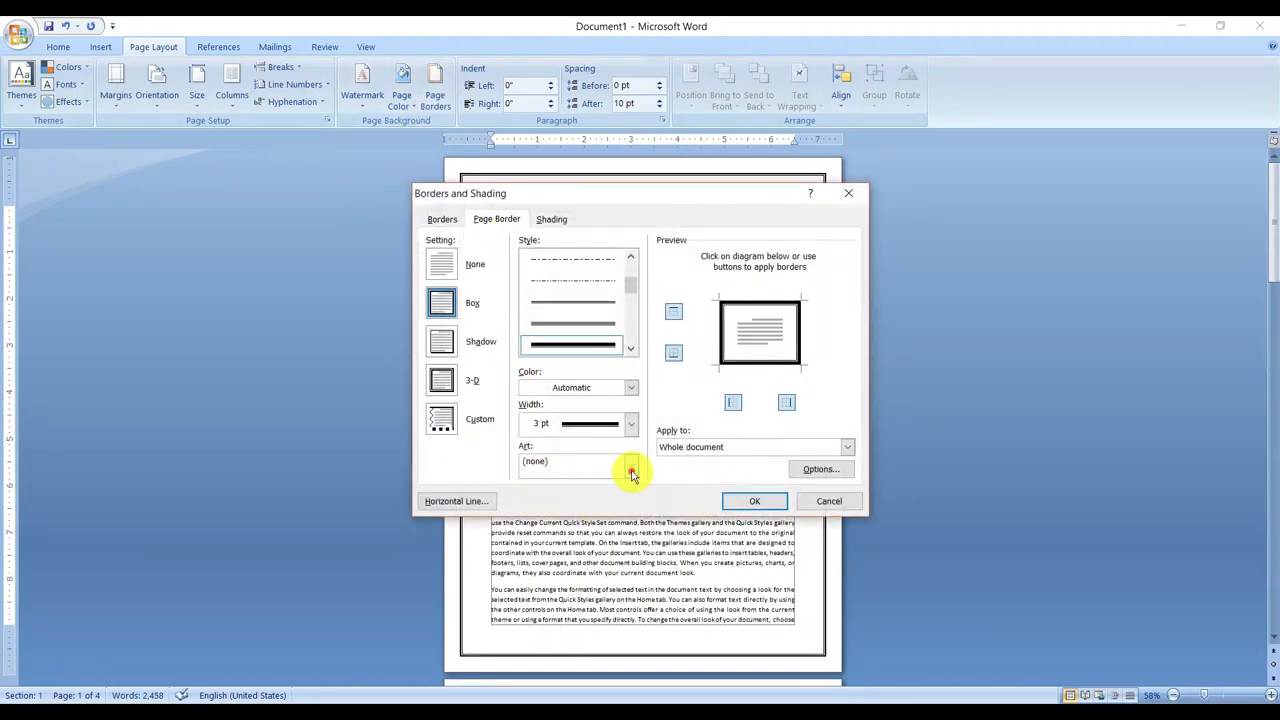
click(631, 470)
scroll(625, 514, down, 5)
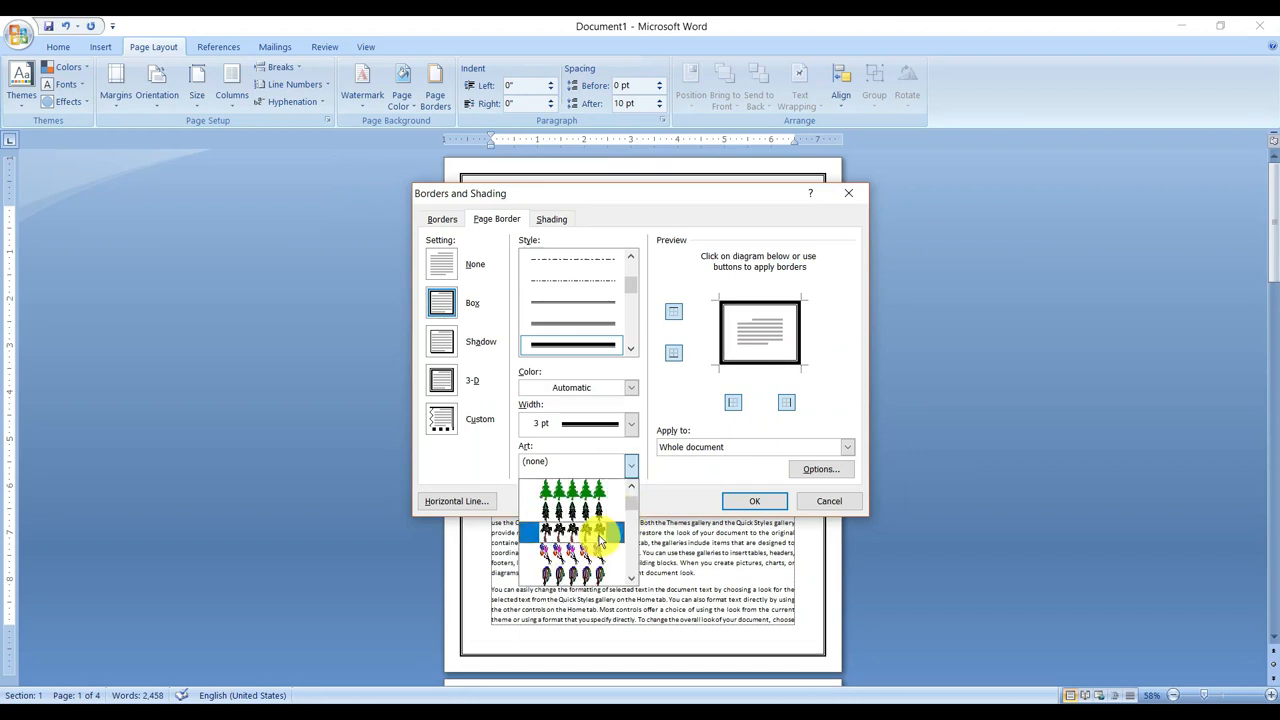
scroll(600, 540, down, 8)
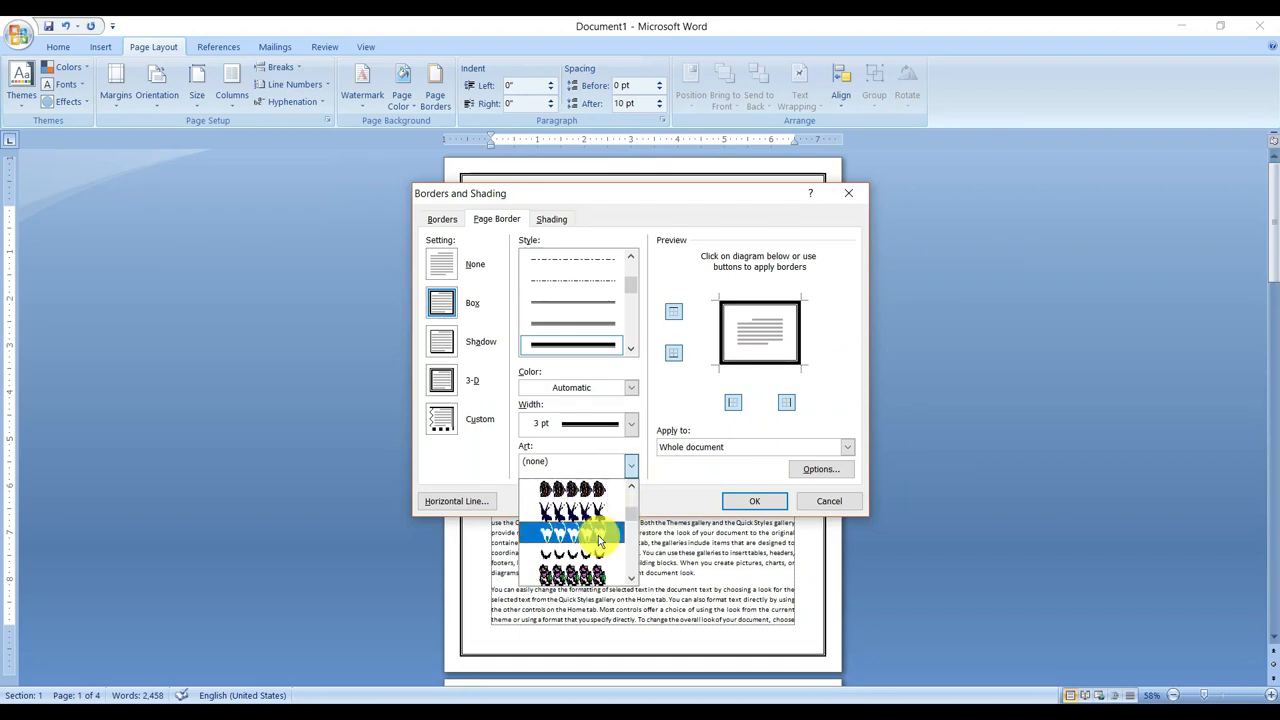
scroll(600, 545, down, 8)
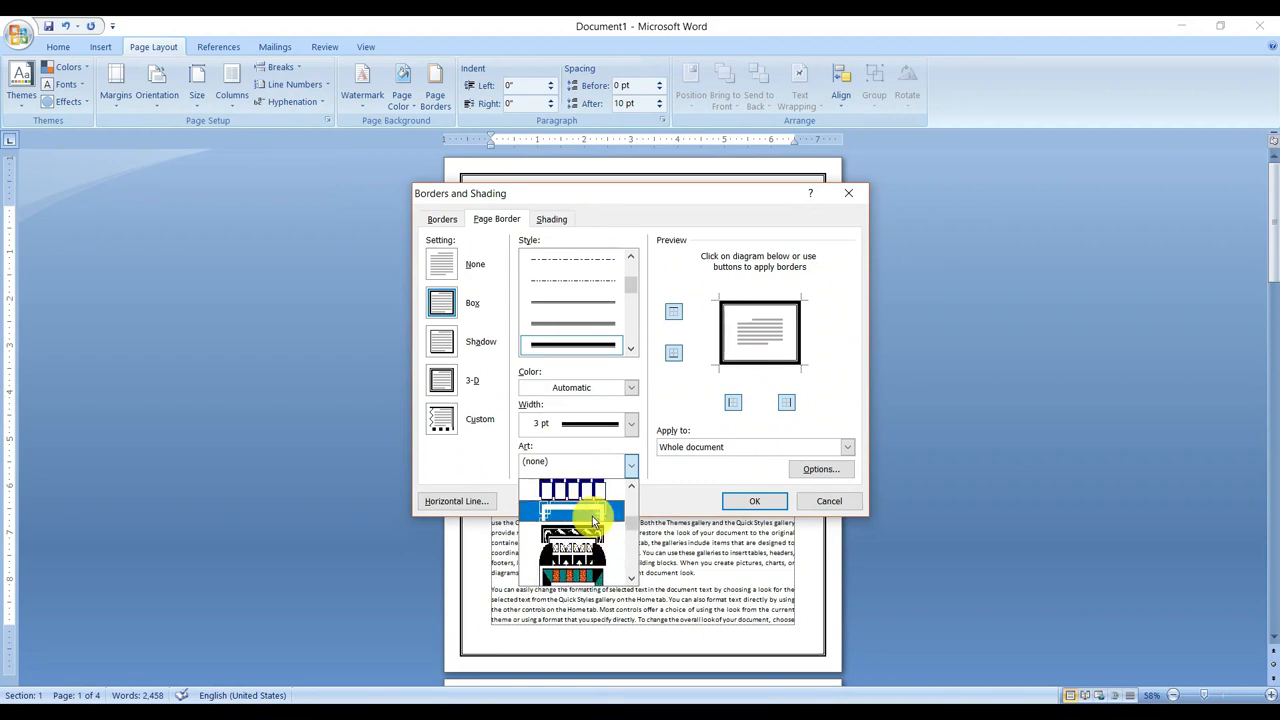
click(590, 515)
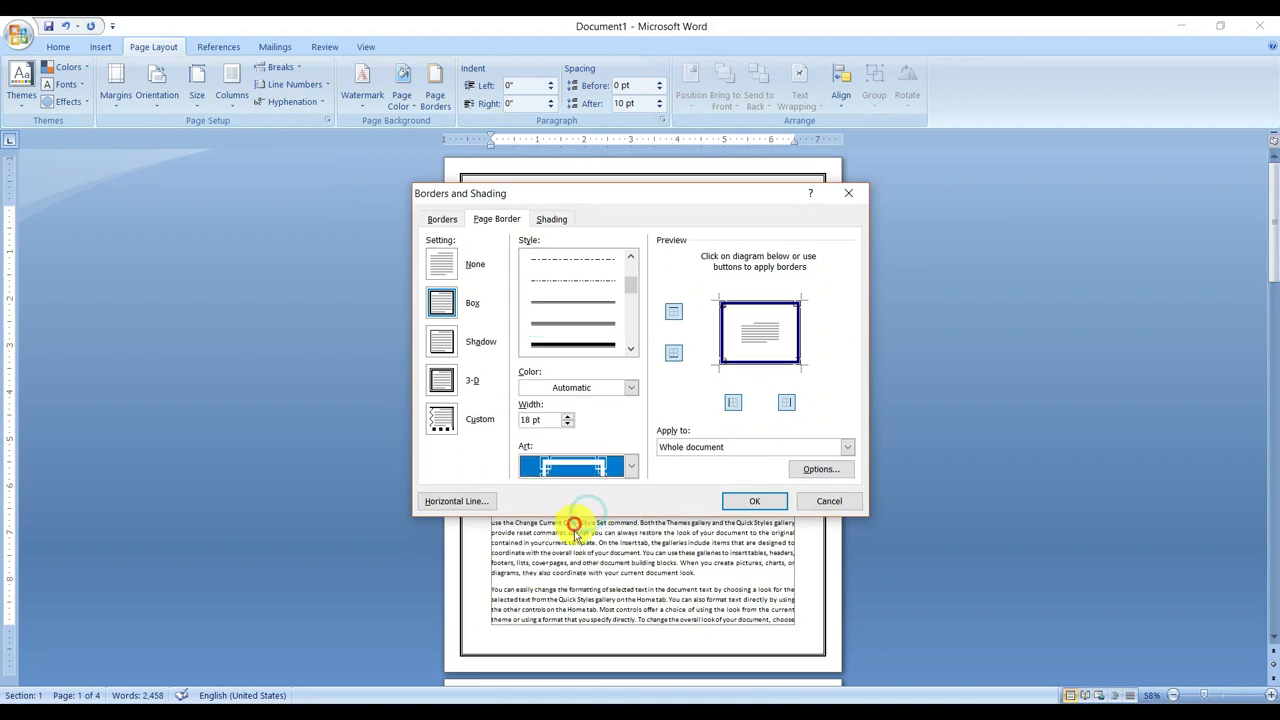
click(752, 501)
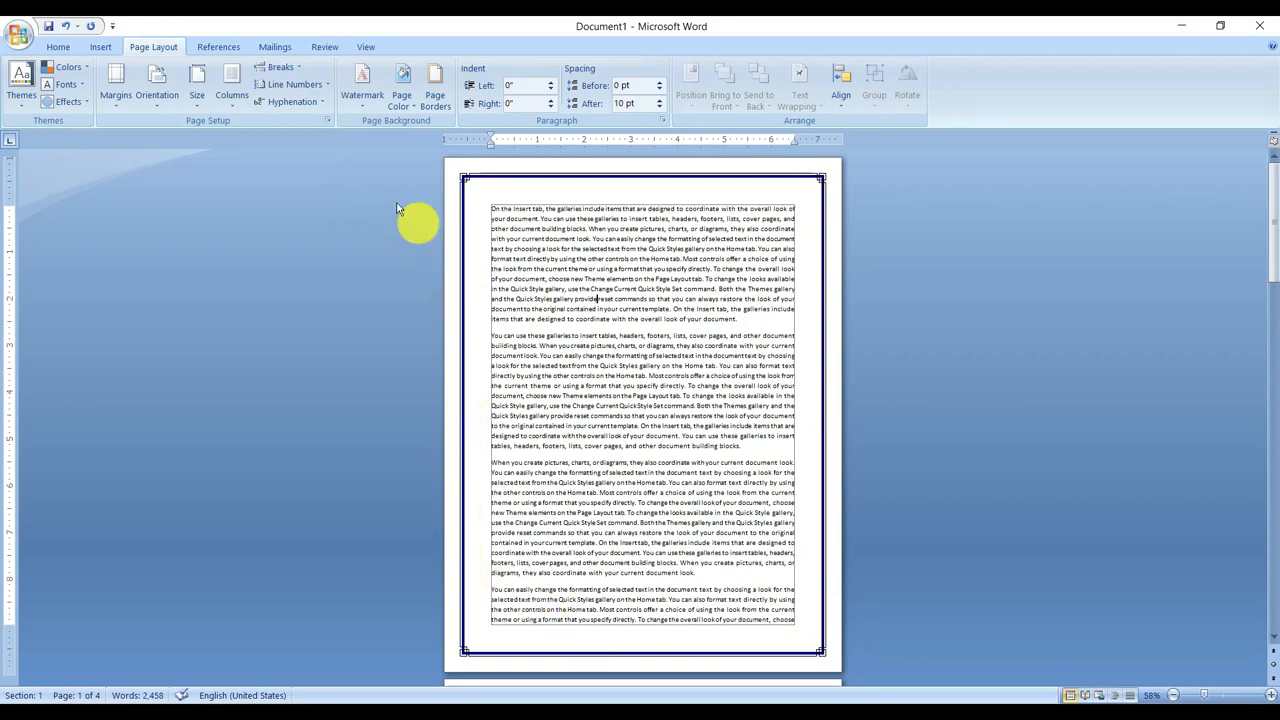
Increase the gutter on the left side of the pages for the whole document, leaving the gutter position at Left
click(327, 121)
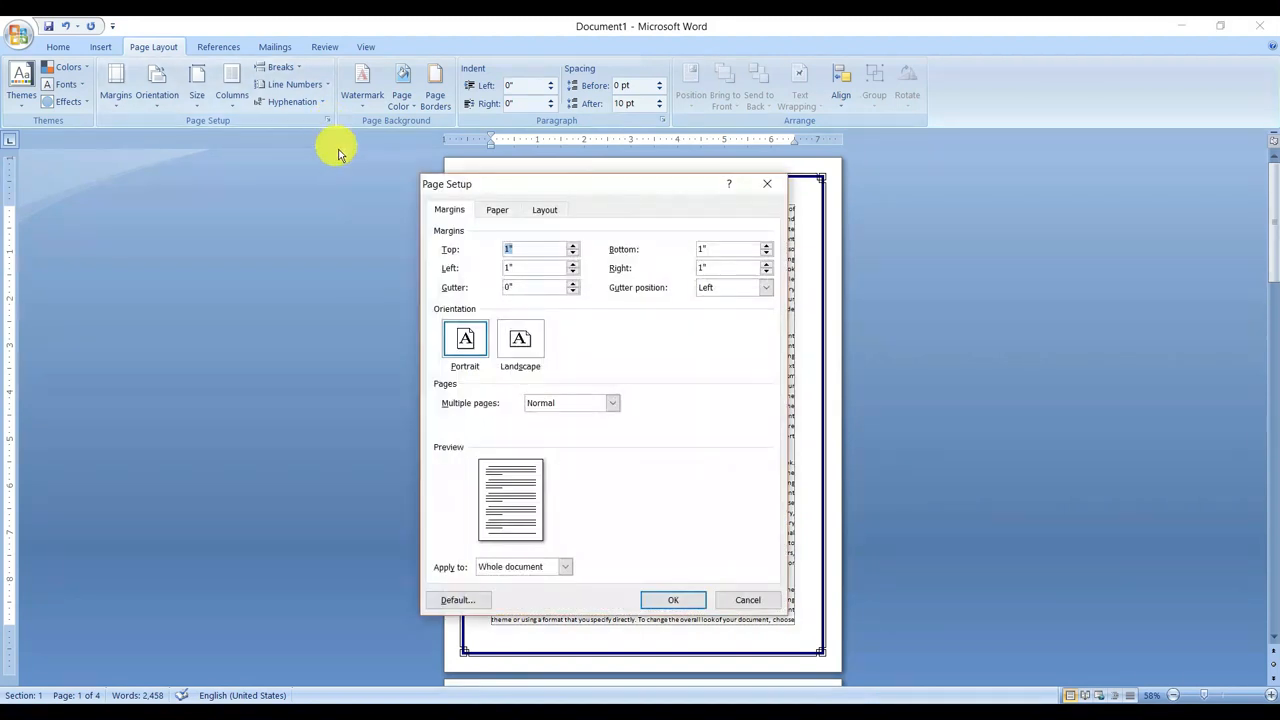
click(498, 293)
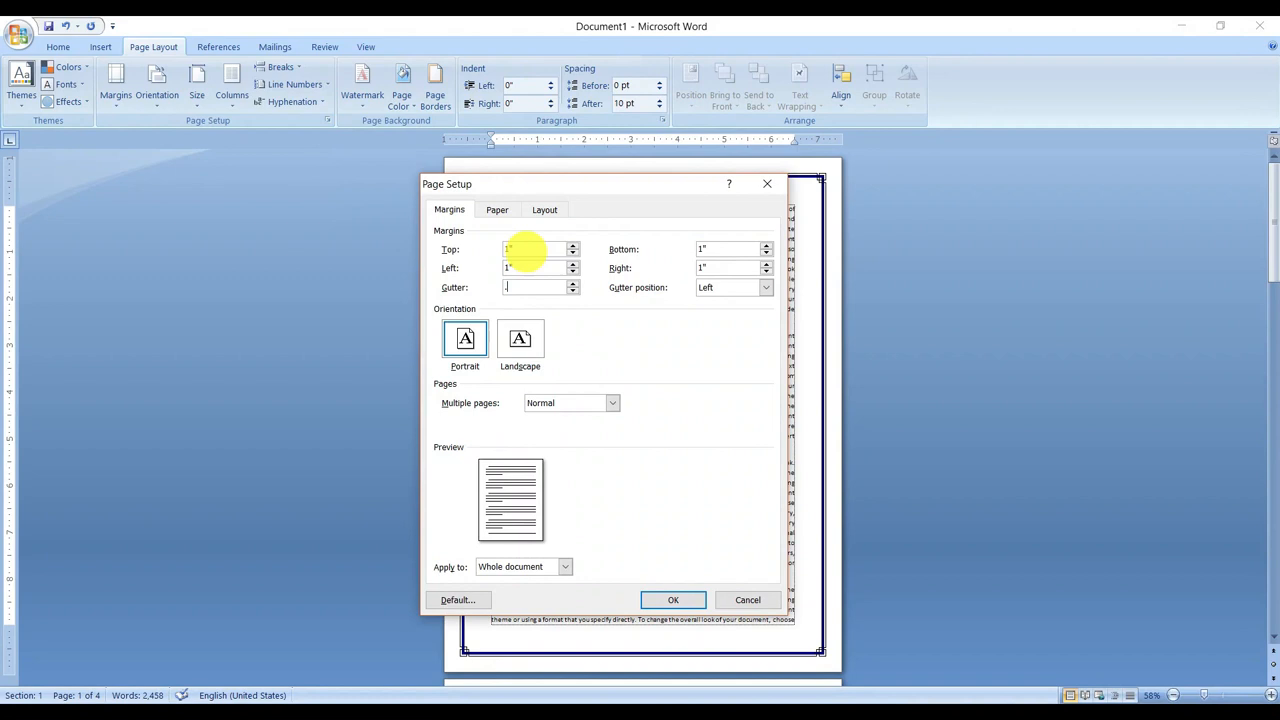
click(660, 601)
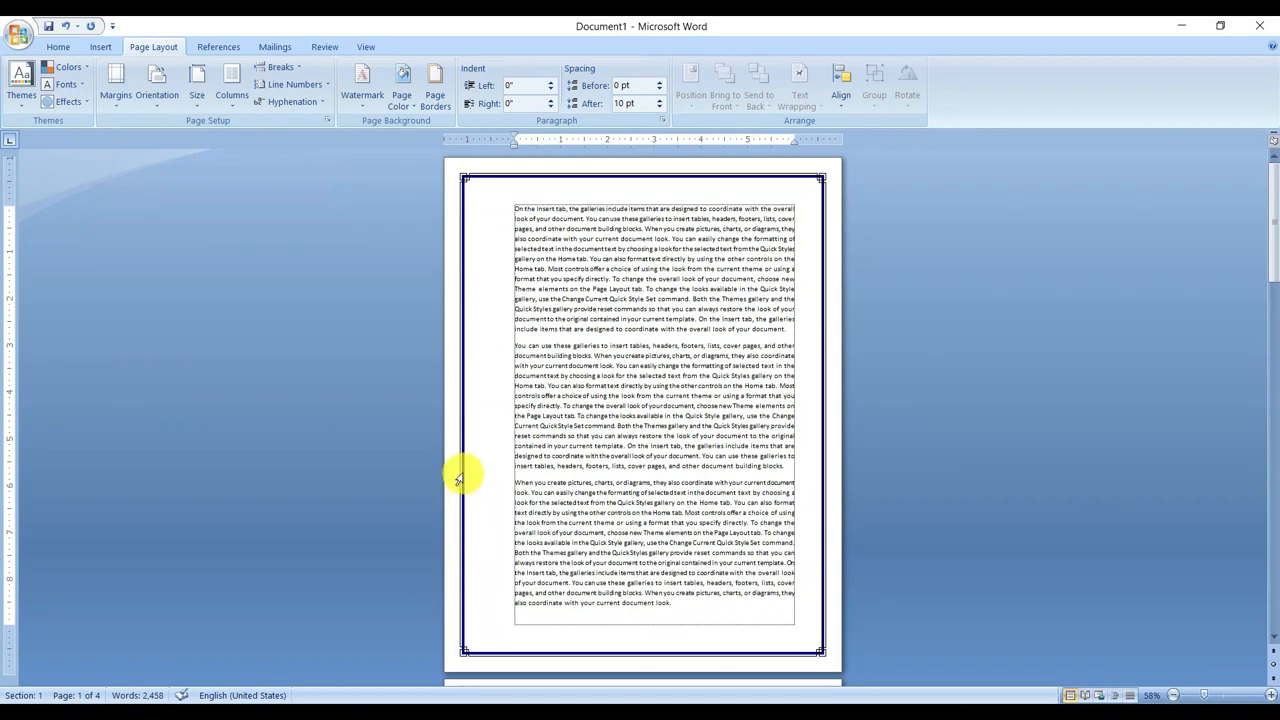
Measure the art page border from the text instead of the edge of the page
click(432, 94)
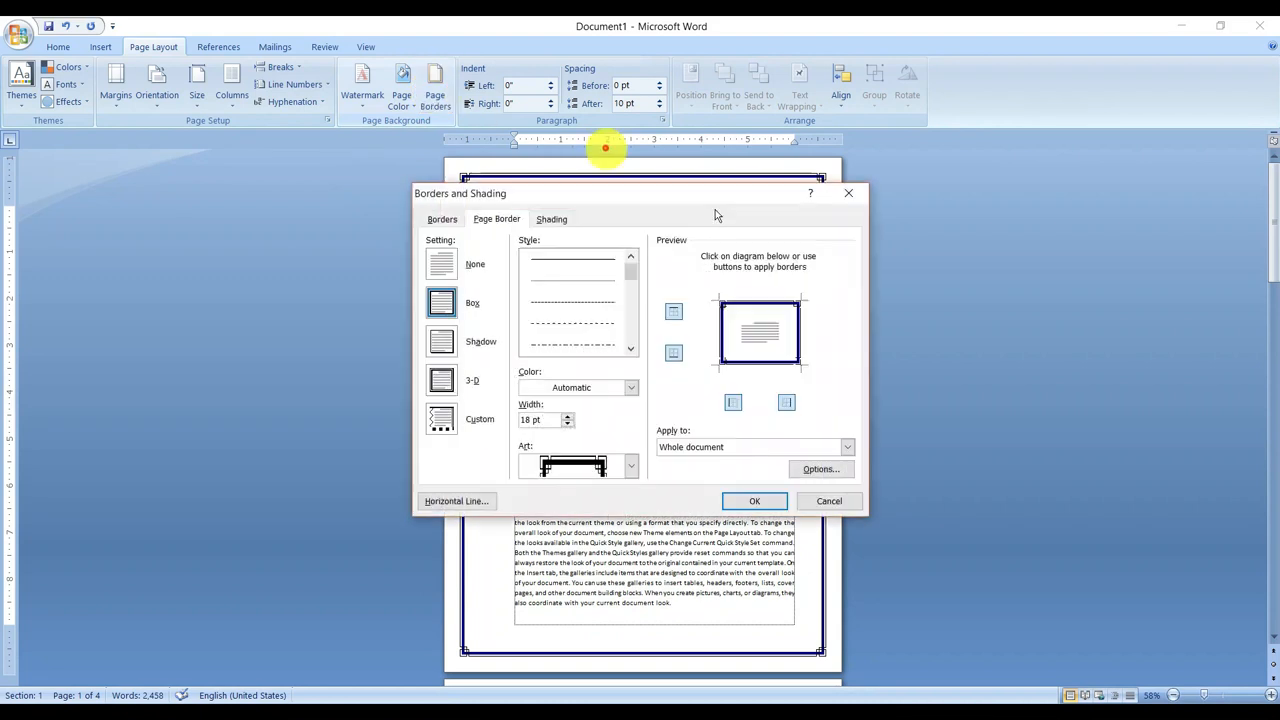
click(838, 479)
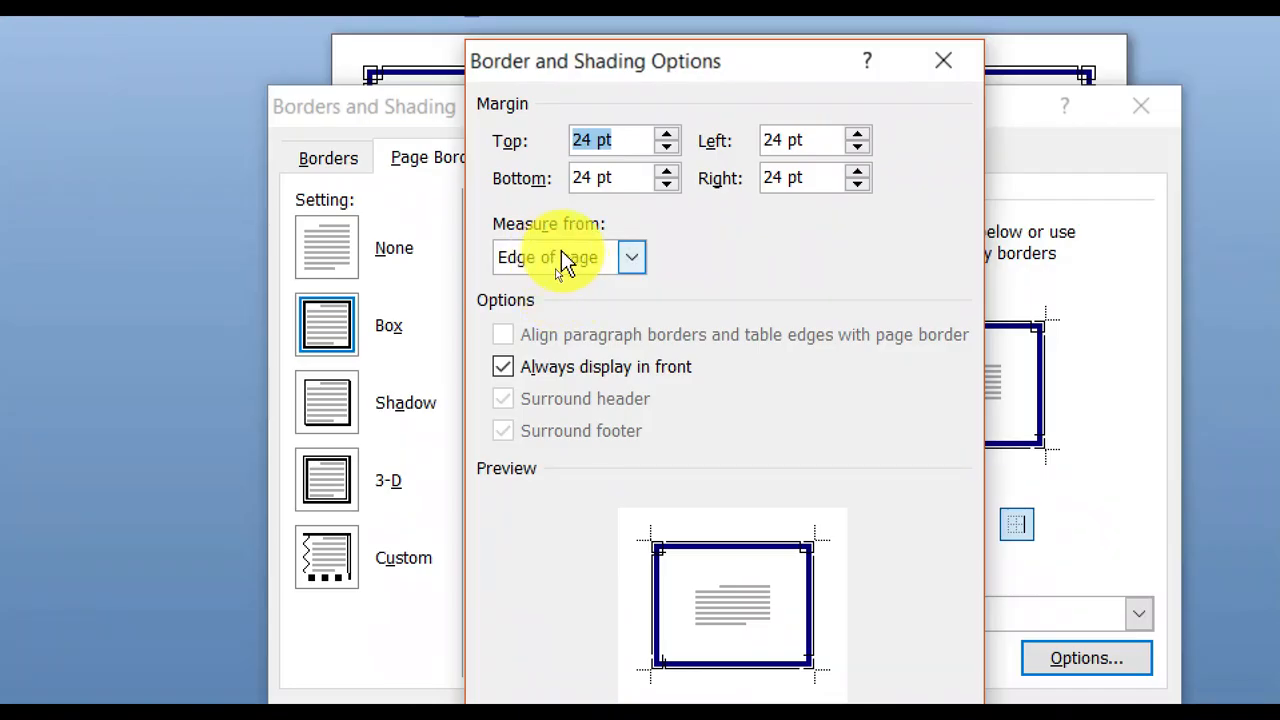
click(632, 260)
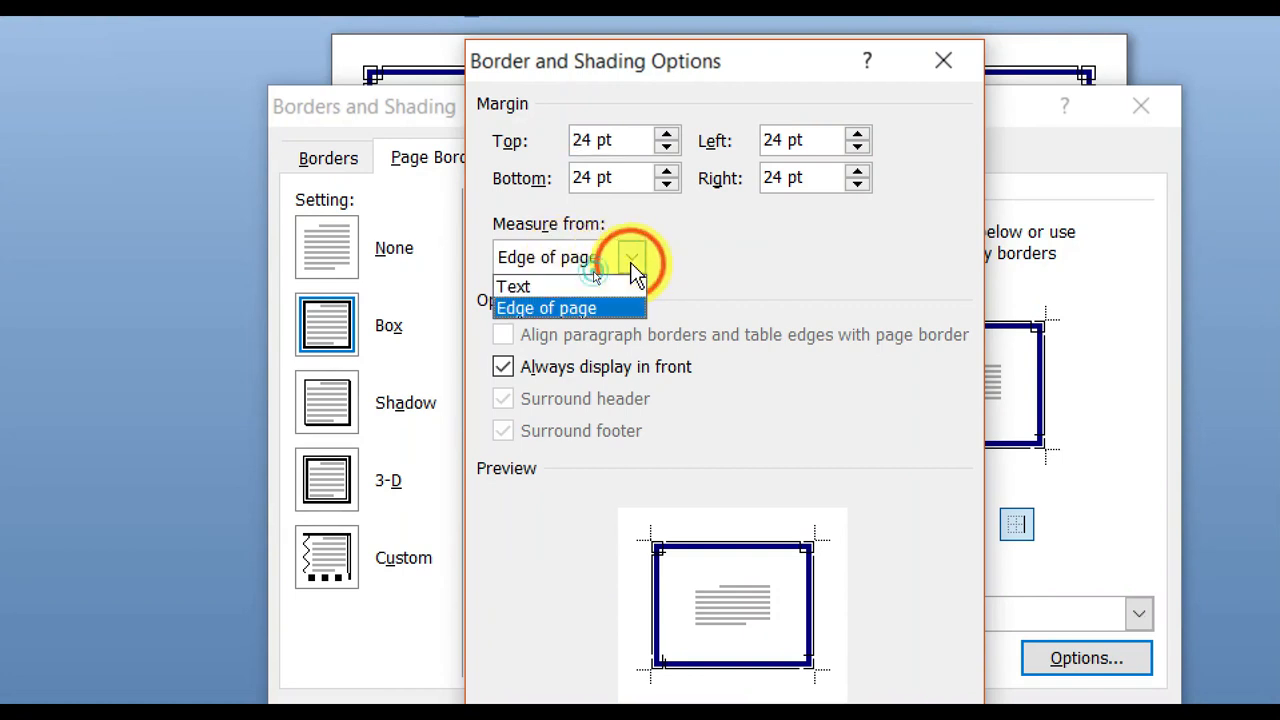
click(600, 290)
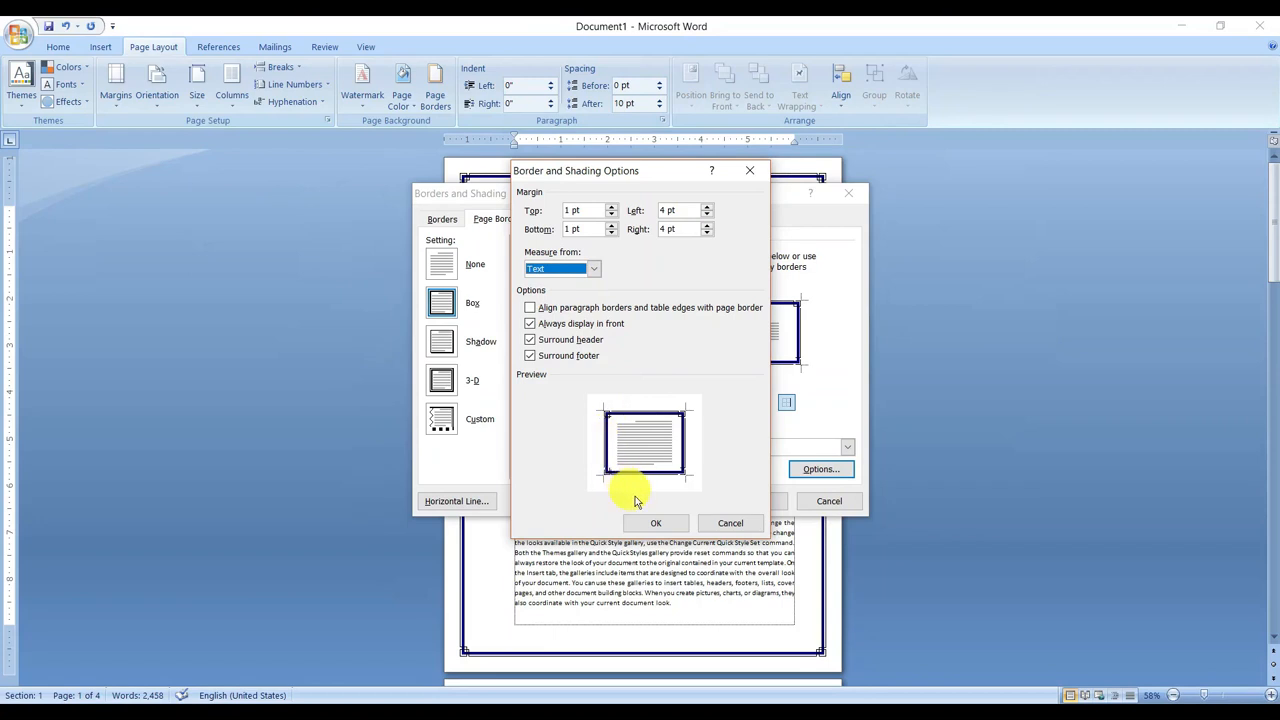
click(650, 524)
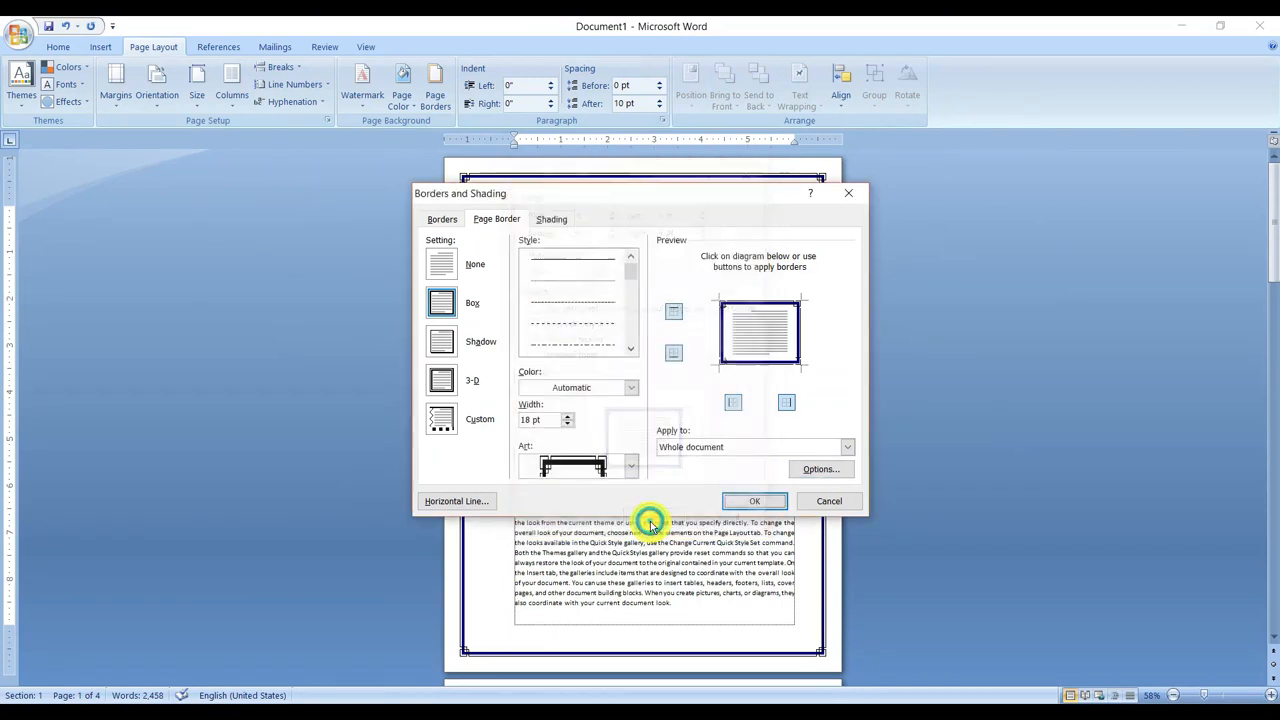
click(766, 503)
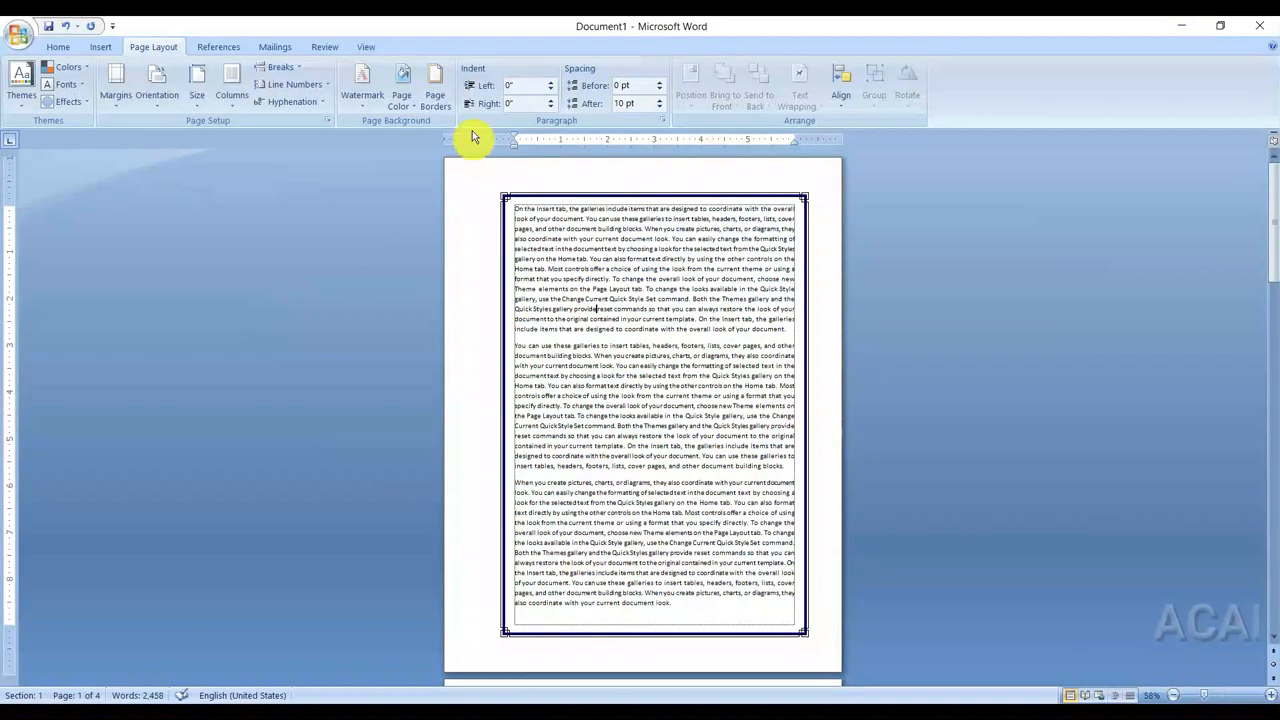
Set the page border's top, bottom, left and right margins from the text to 10 pt each
click(436, 100)
click(836, 470)
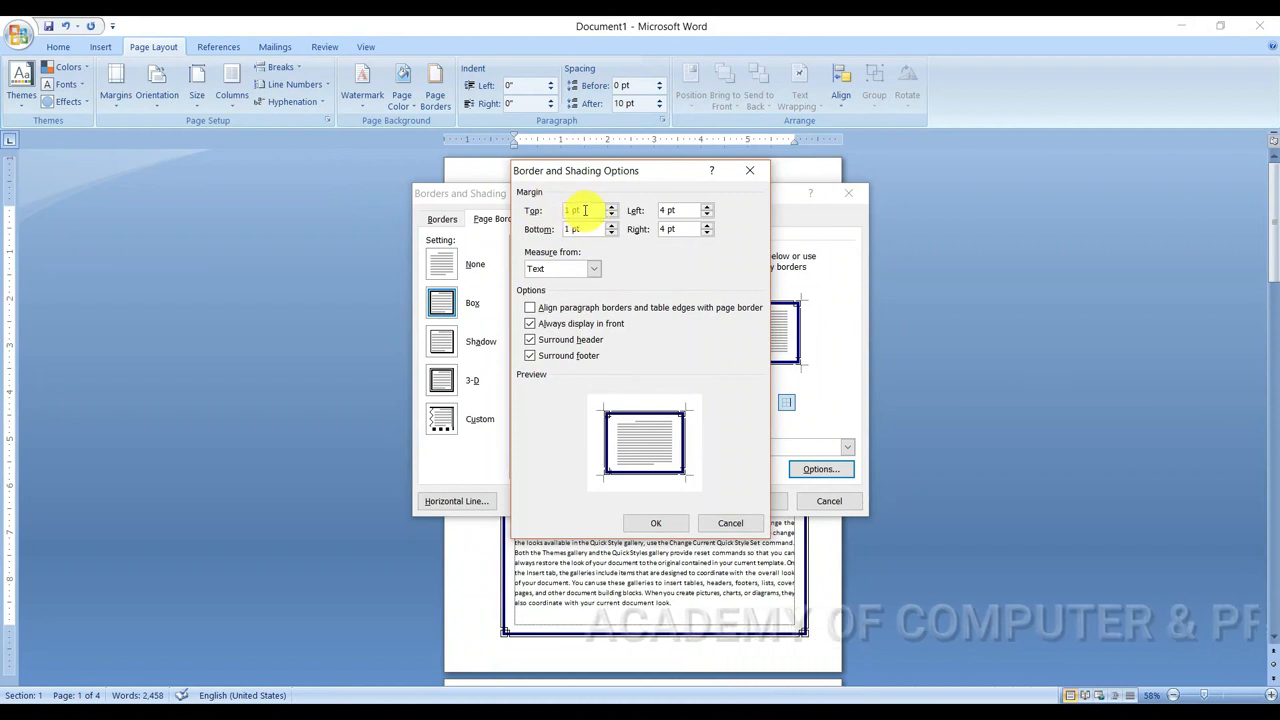
double_click(568, 210)
text(10)
key(Tab)
text(10)
key(Tab)
text(10)
key(Tab)
text(10)
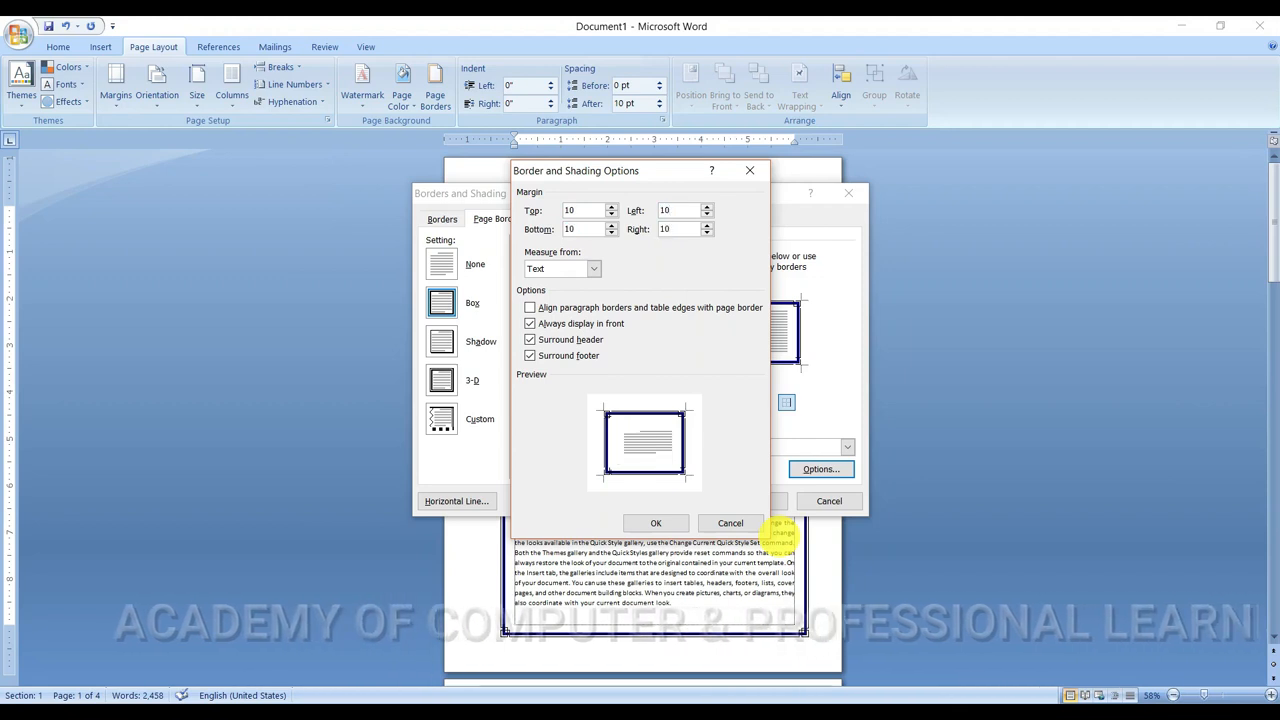
click(654, 523)
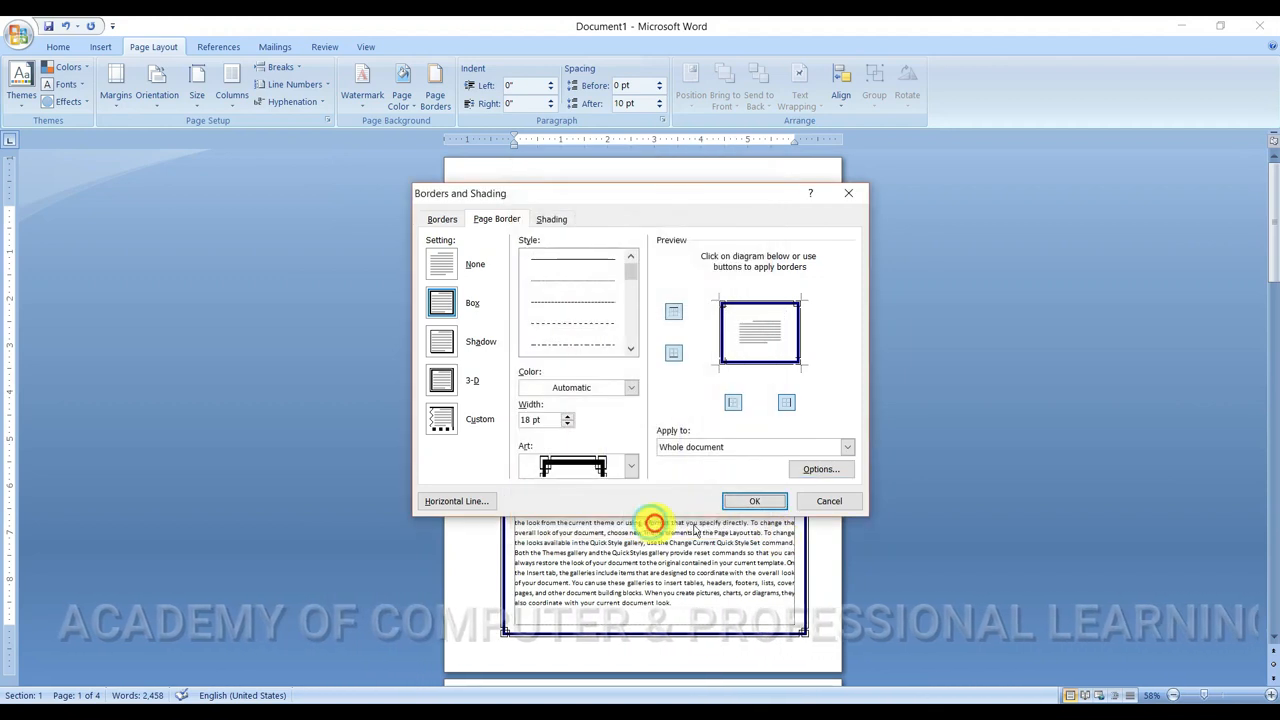
click(748, 502)
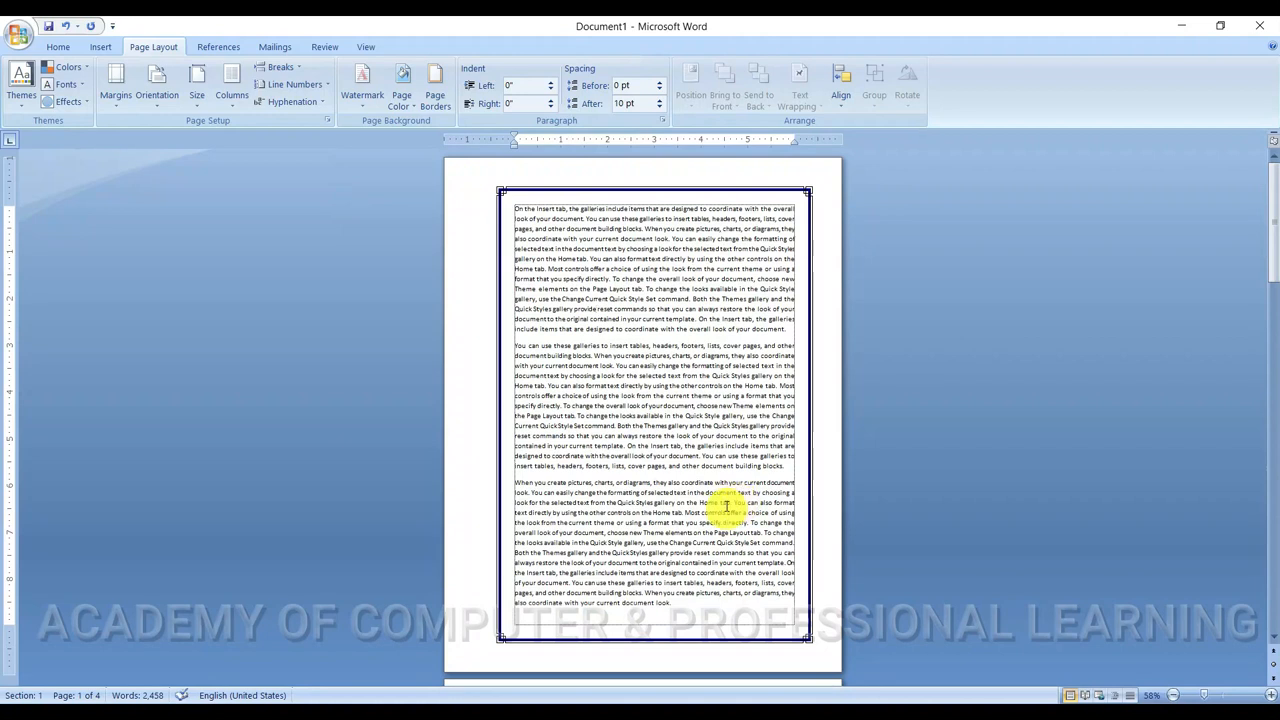
Apply the art page border to the first page of this section only and check the other pages
click(437, 100)
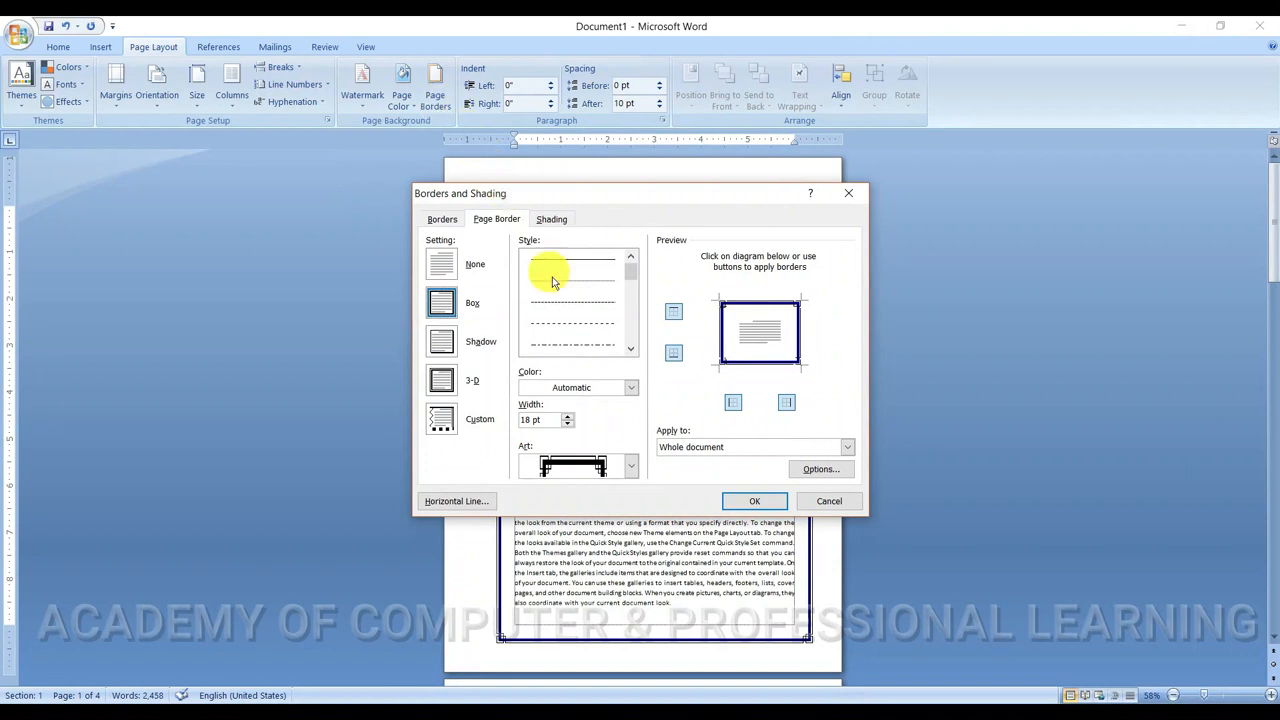
click(704, 450)
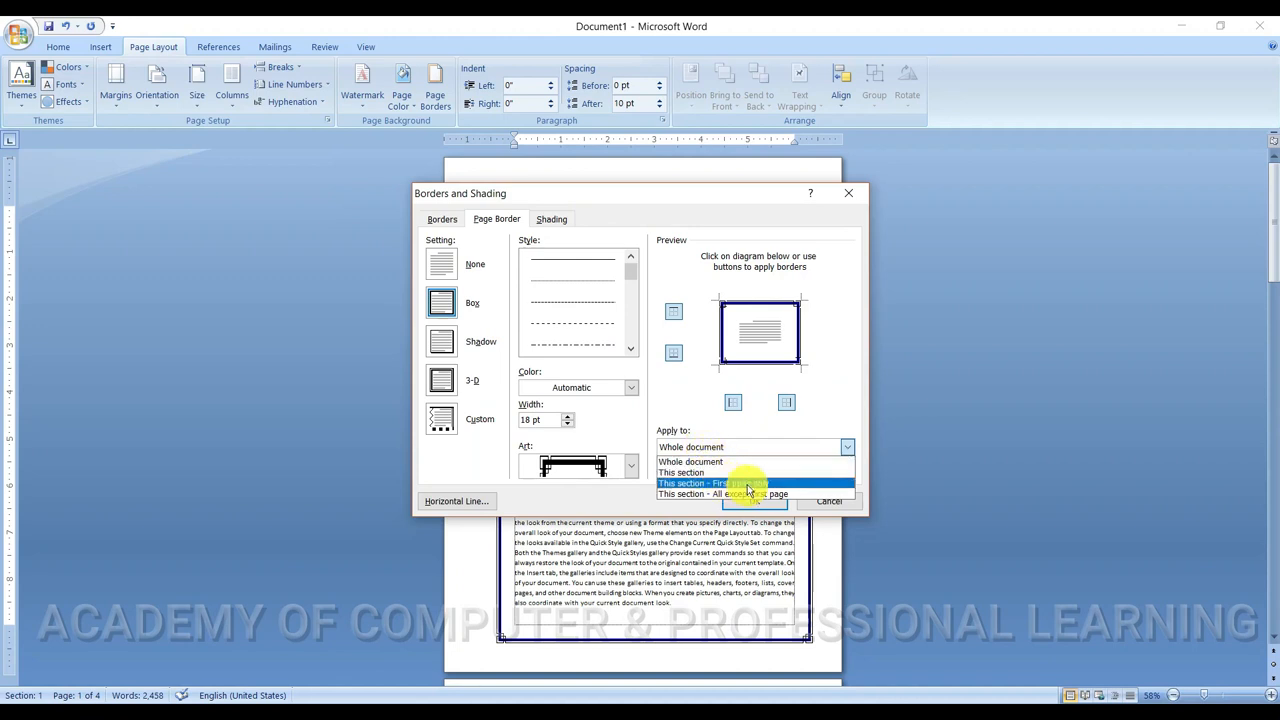
click(783, 488)
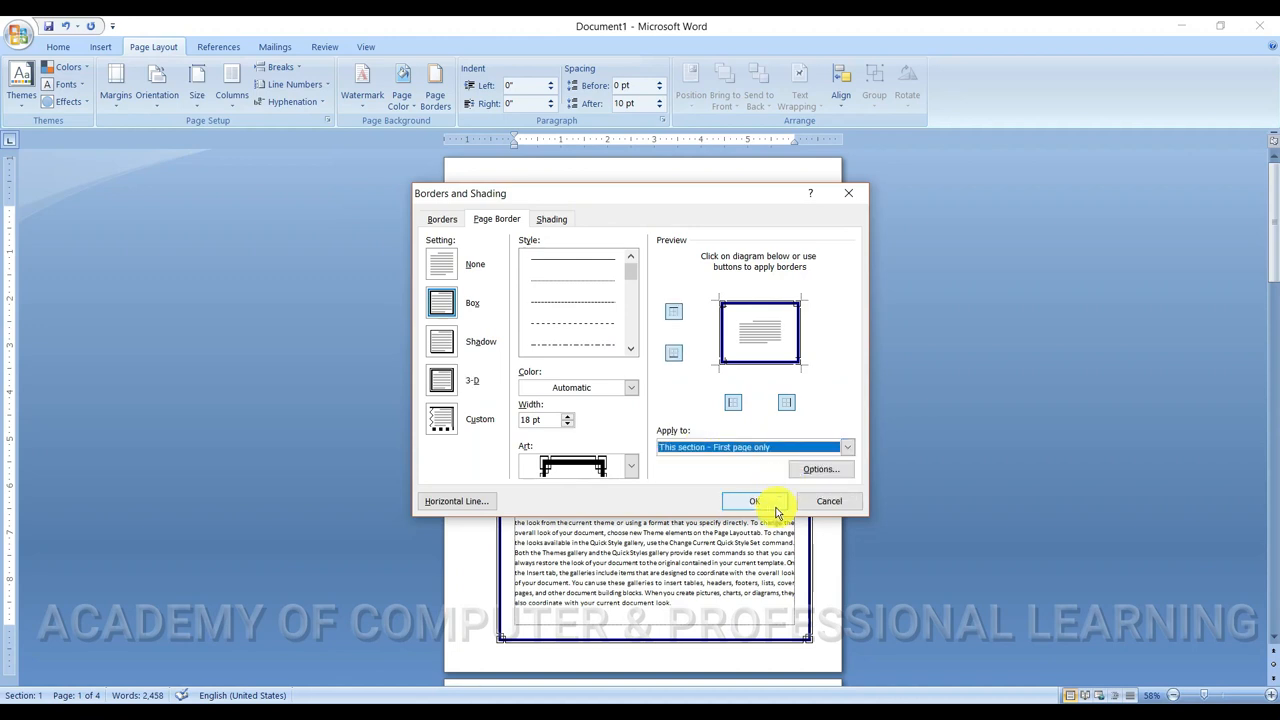
click(772, 506)
scroll(705, 409, down, 10)
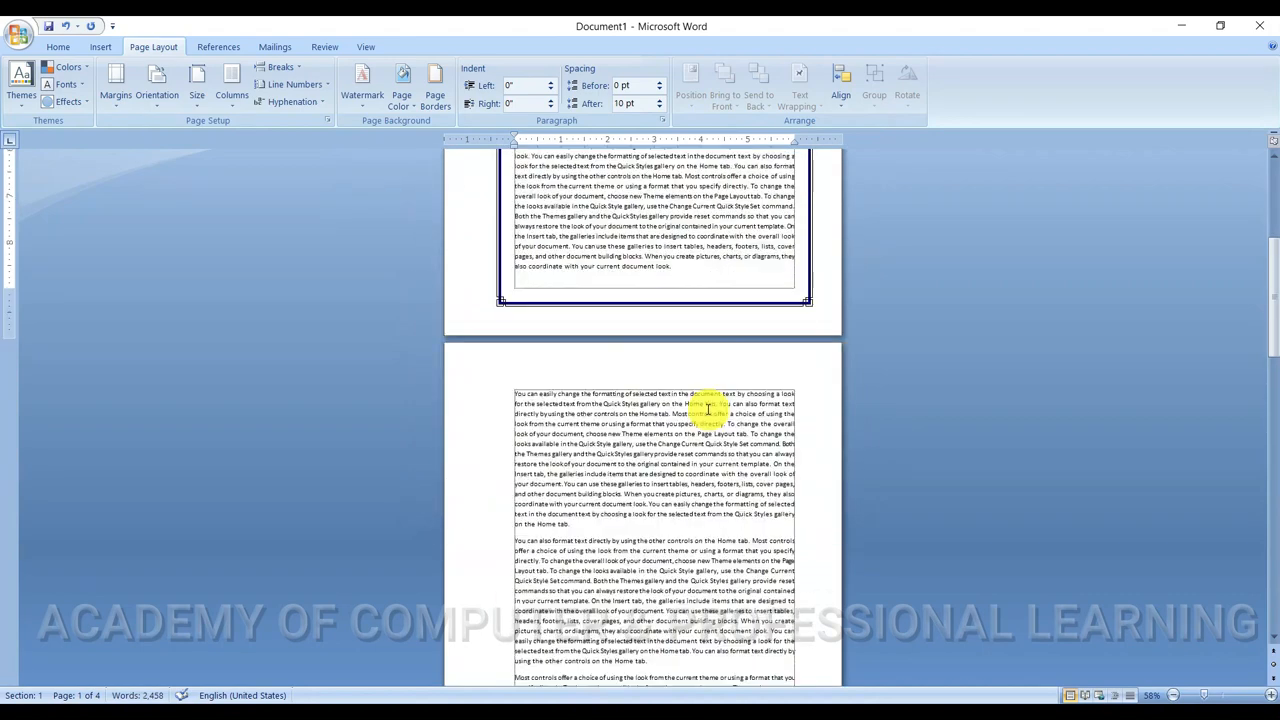
scroll(705, 409, down, 5)
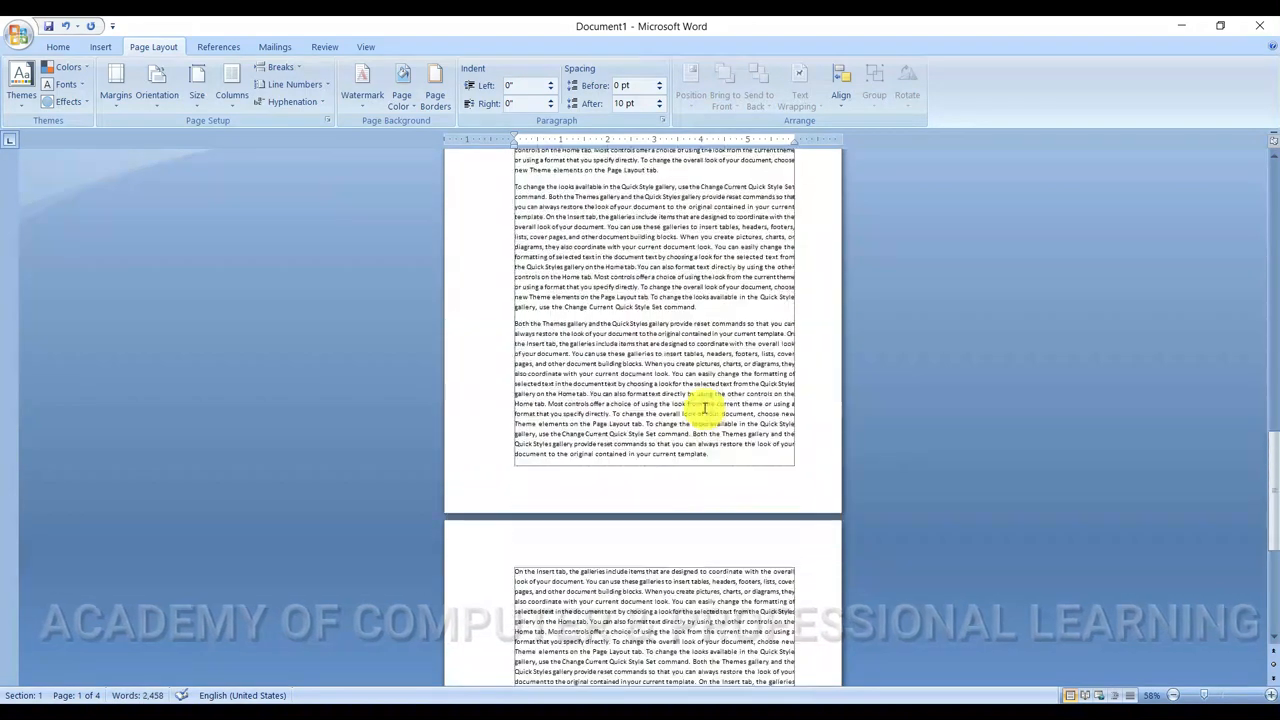
scroll(700, 405, up, 15)
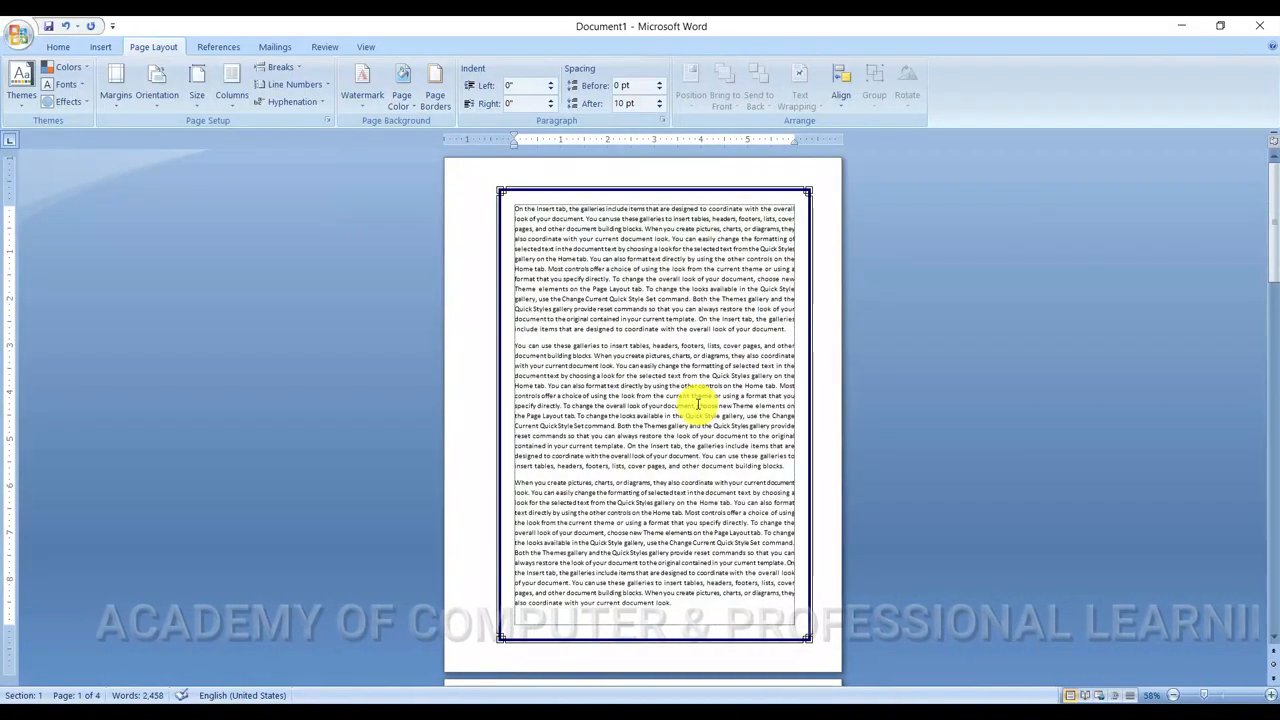
Apply the art page border to all pages of this section except the first and check the pages
click(435, 93)
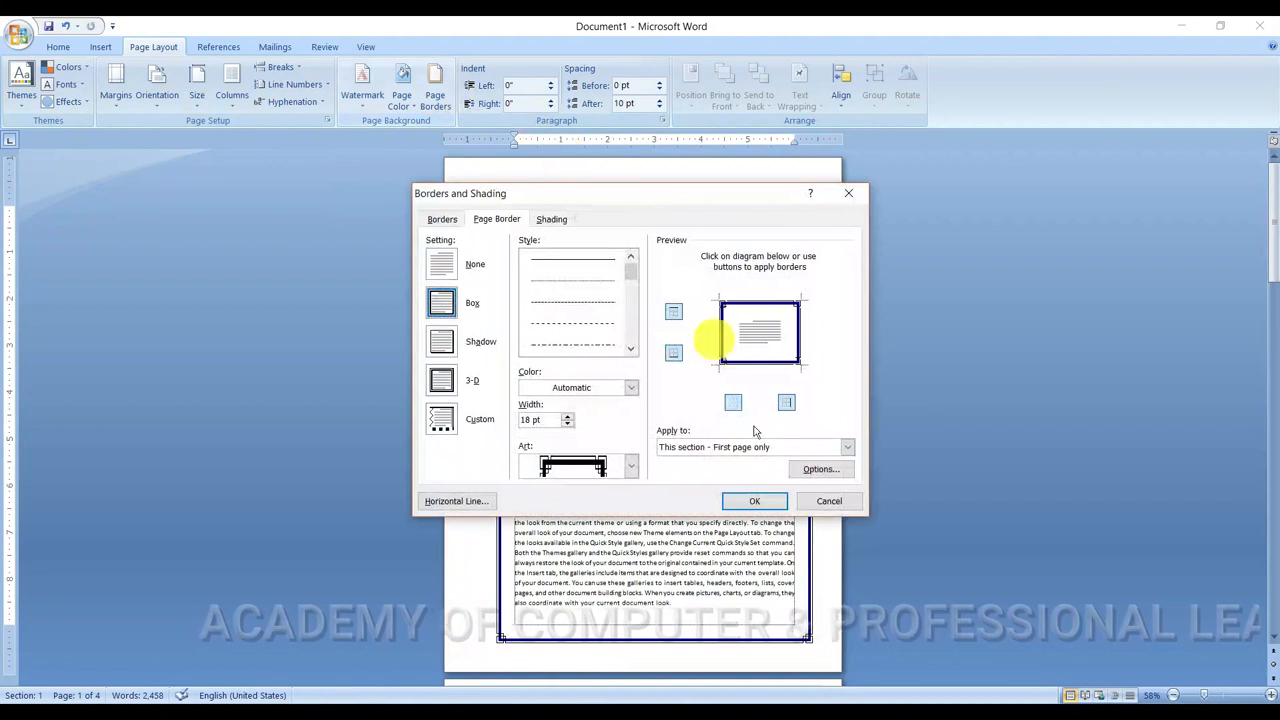
click(803, 448)
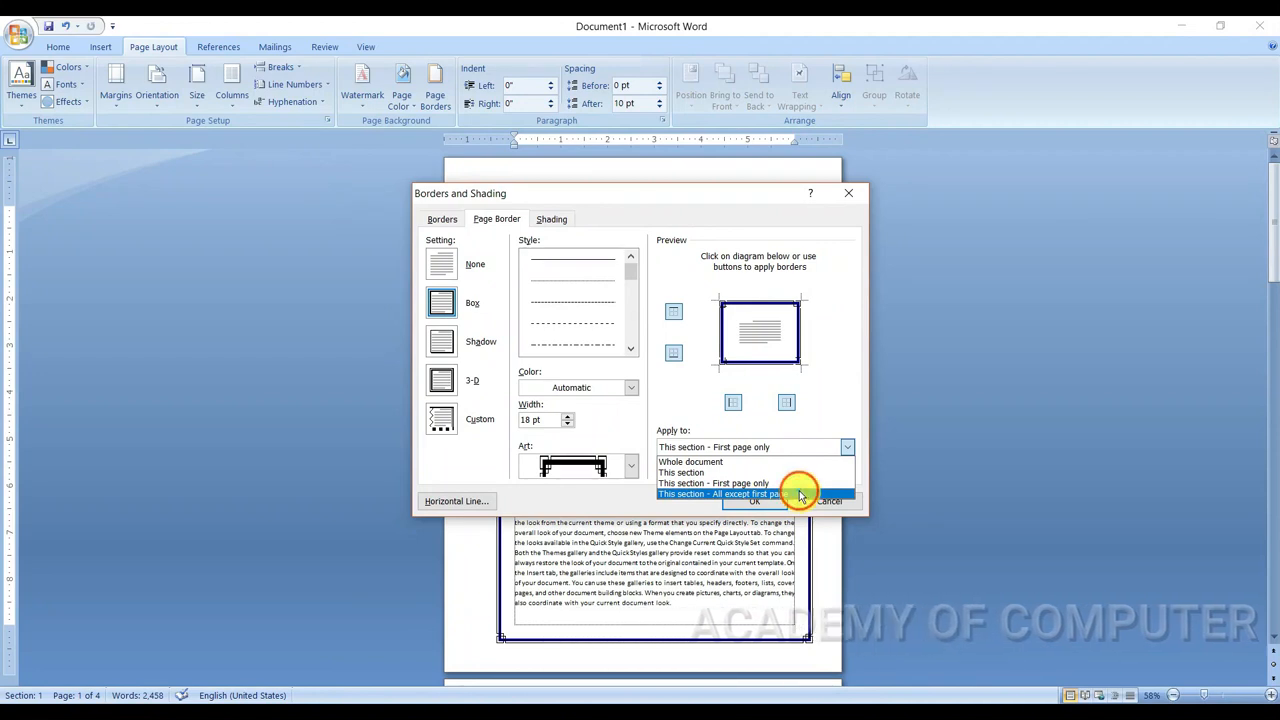
click(800, 494)
click(757, 502)
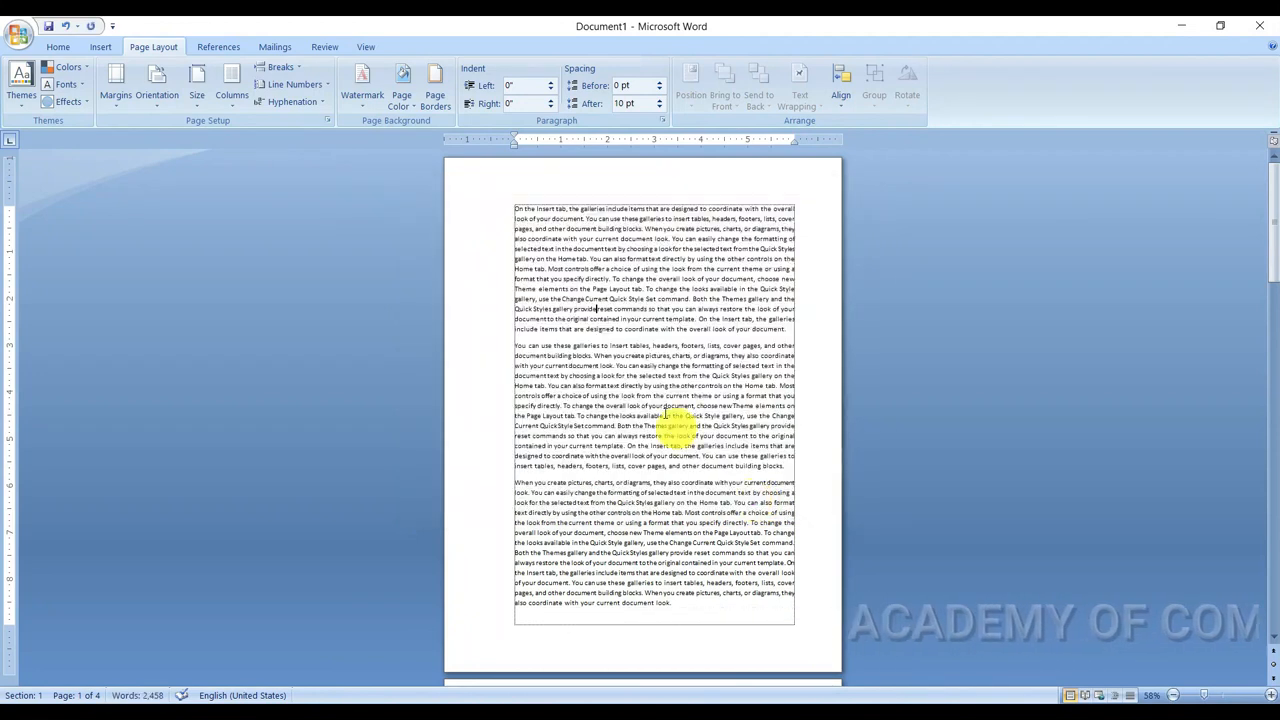
scroll(655, 395, down, 3)
scroll(655, 395, down, 10)
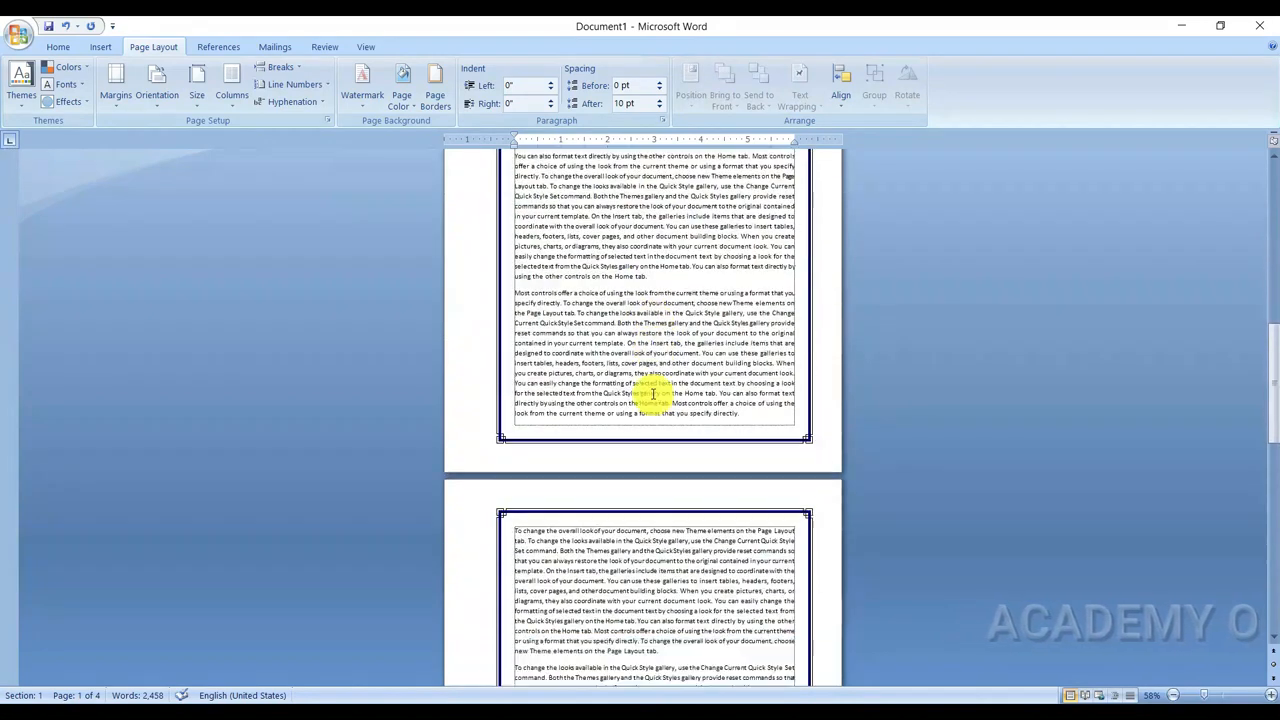
scroll(651, 393, down, 8)
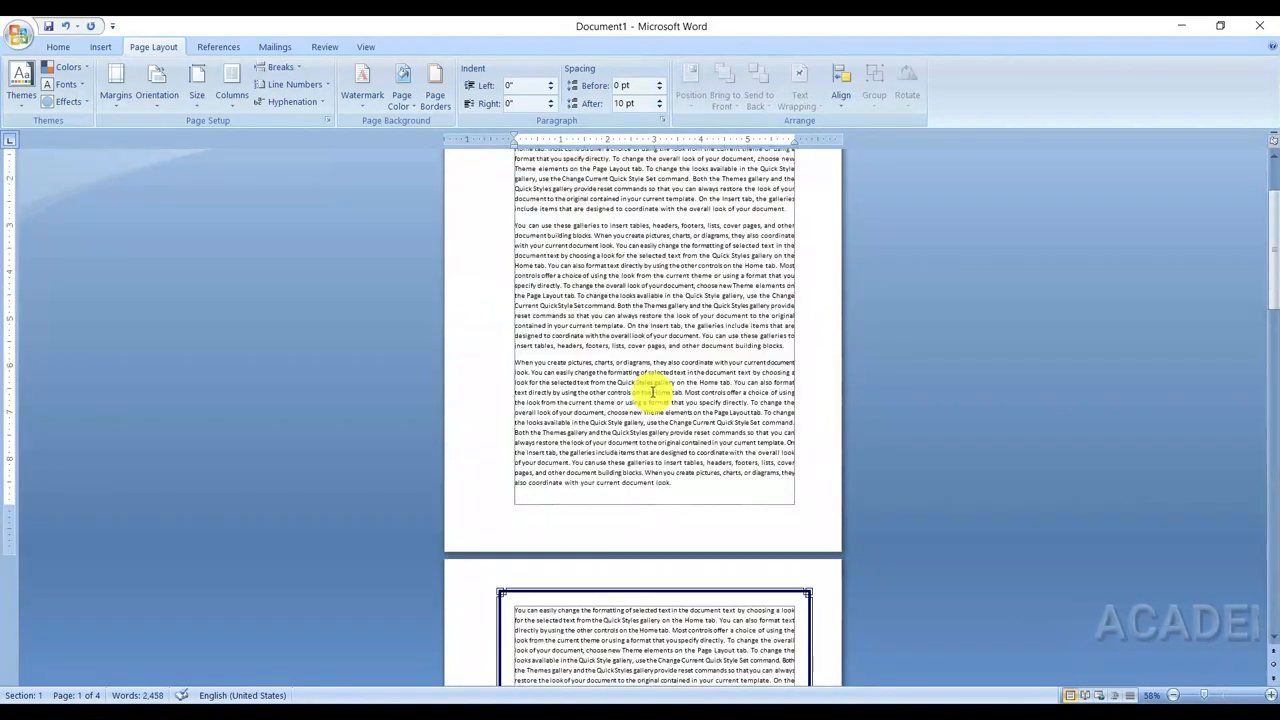
click(638, 280)
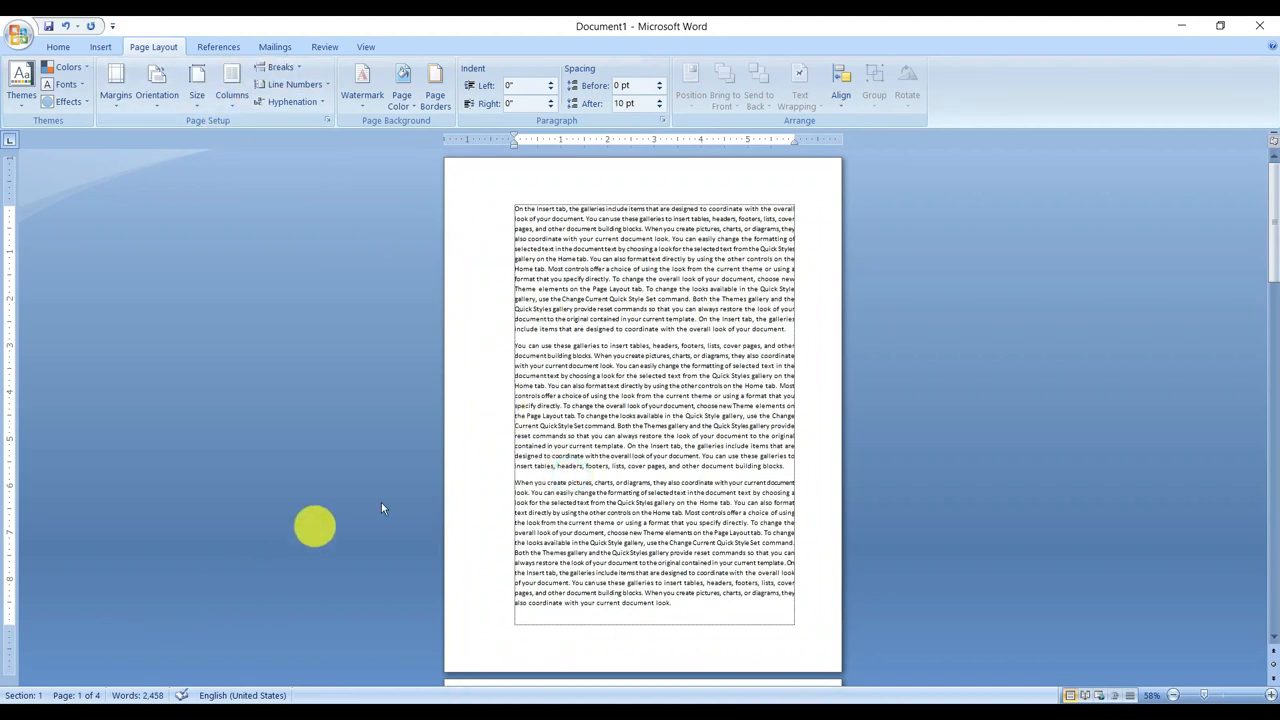
scroll(385, 505, down, 2)
scroll(662, 450, down, 2)
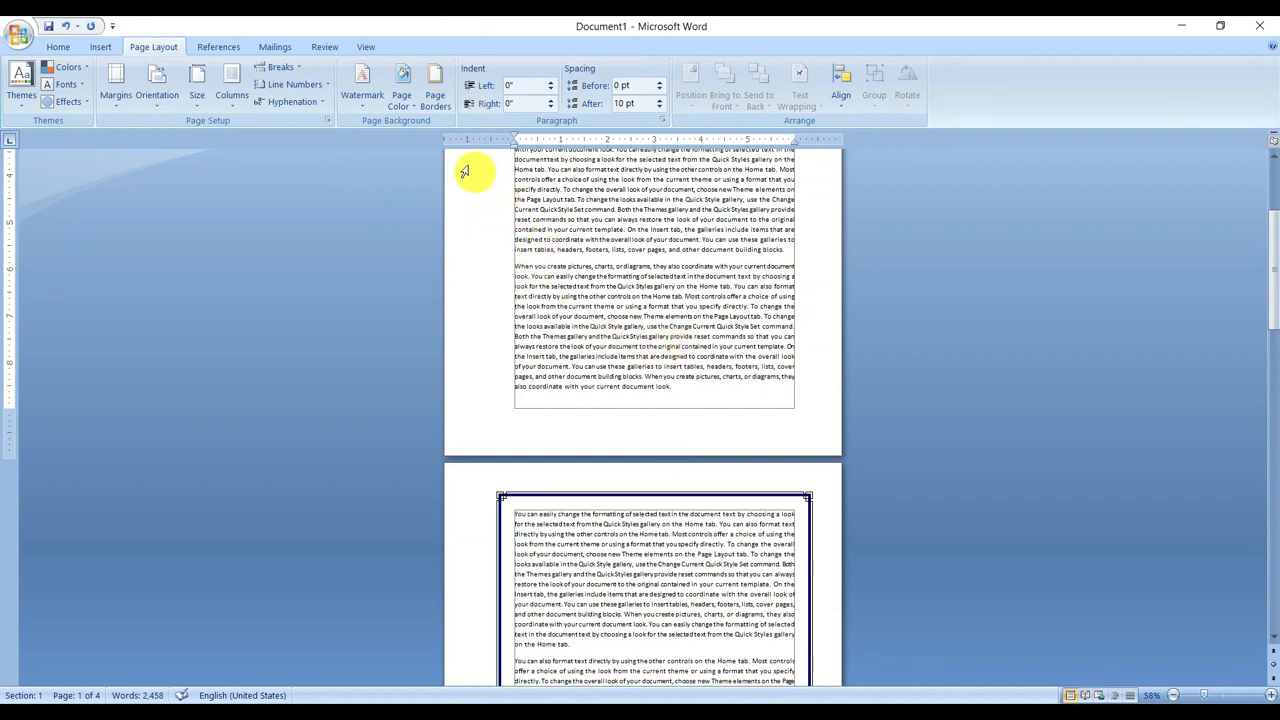
click(434, 95)
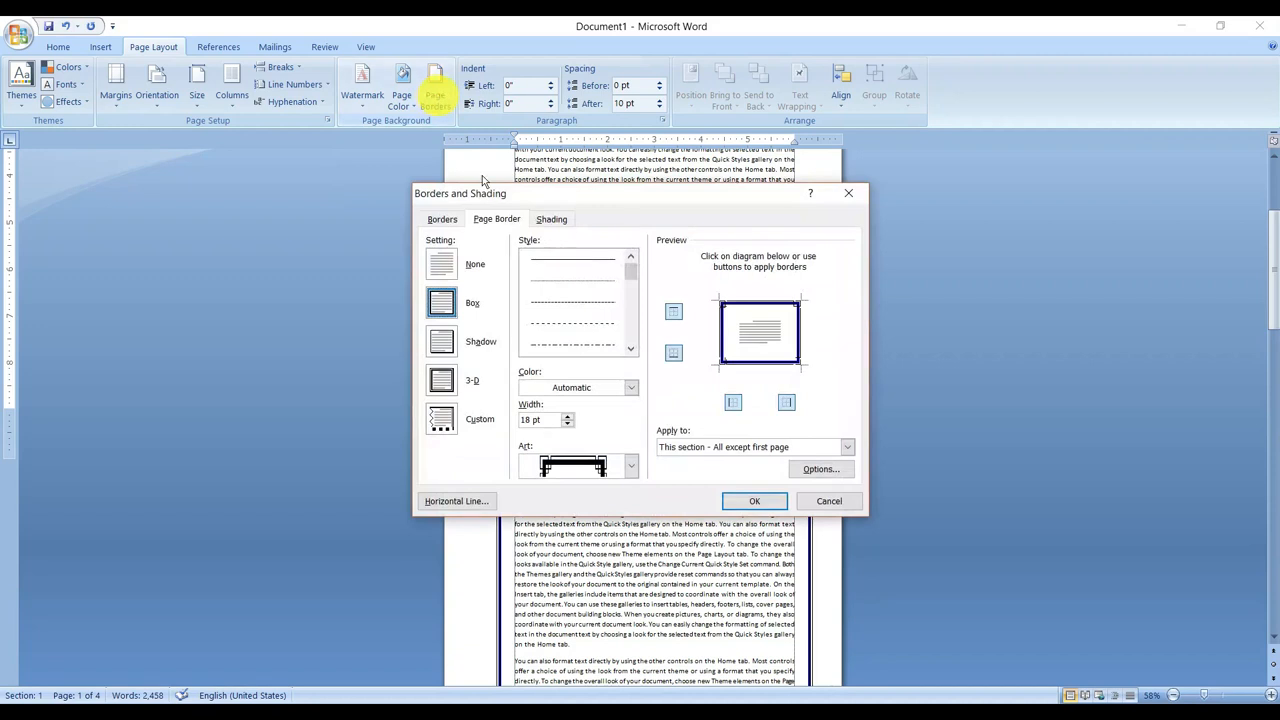
click(740, 448)
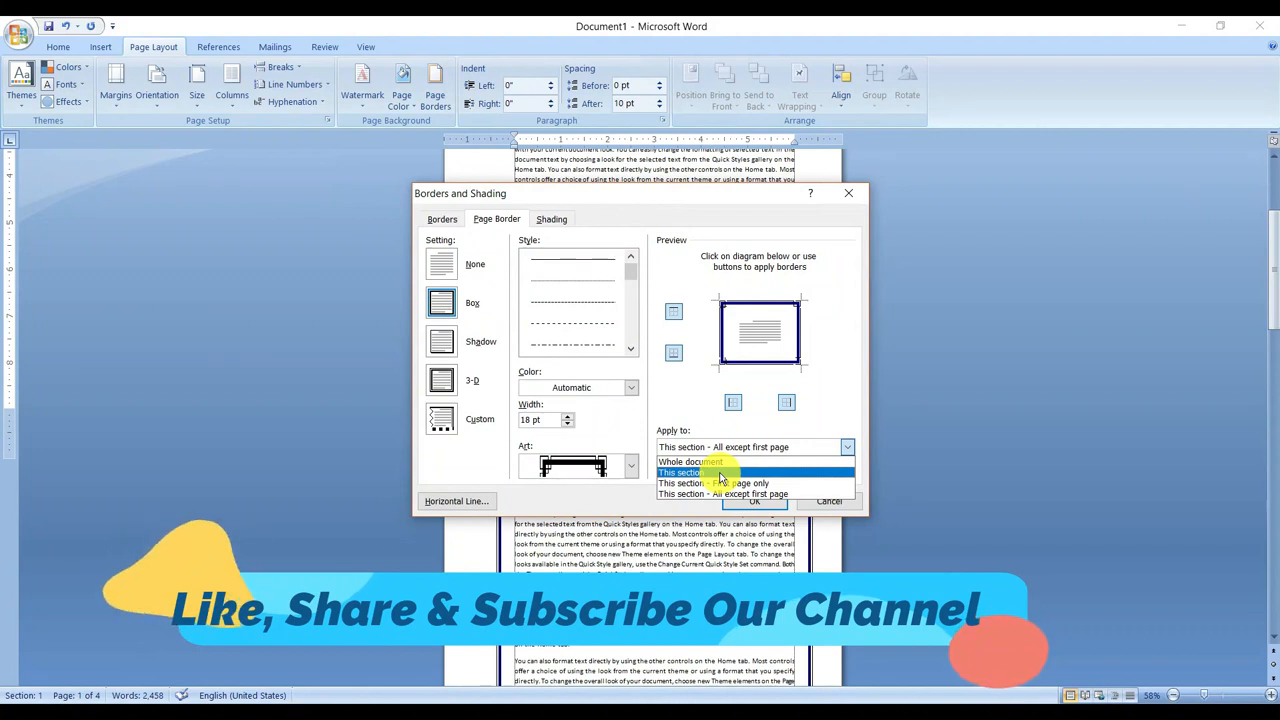
click(565, 503)
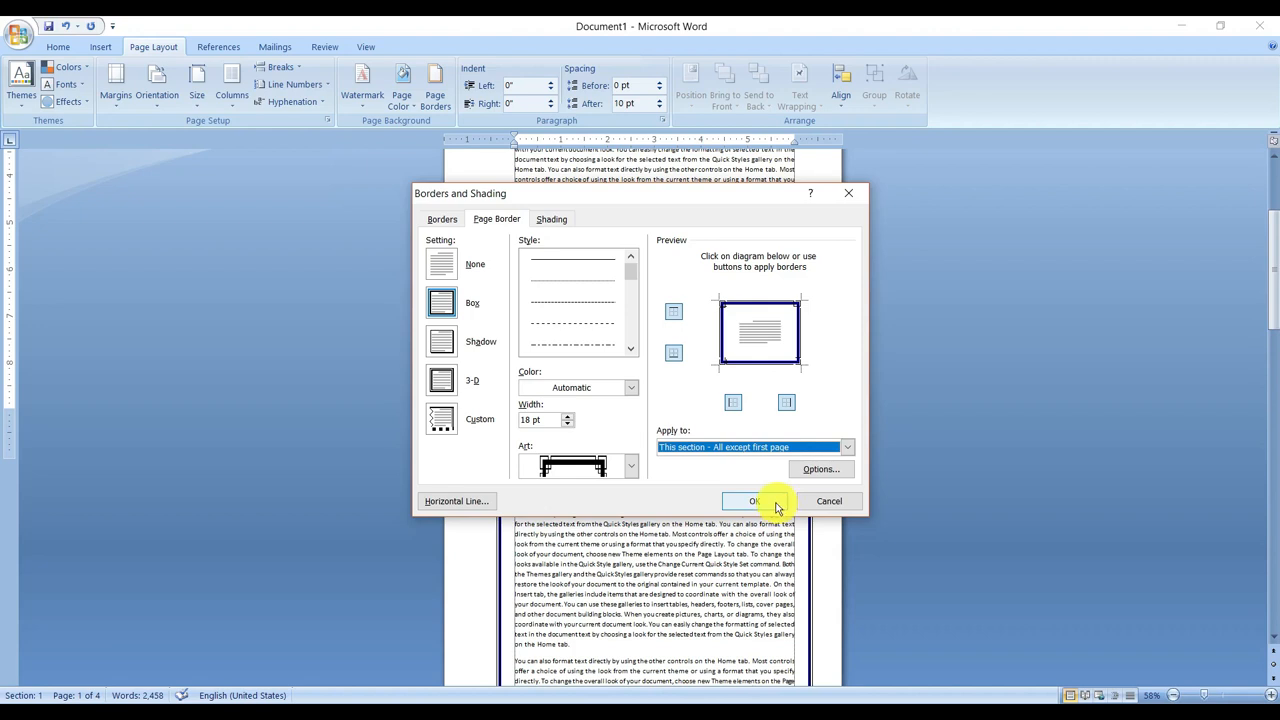
click(823, 501)
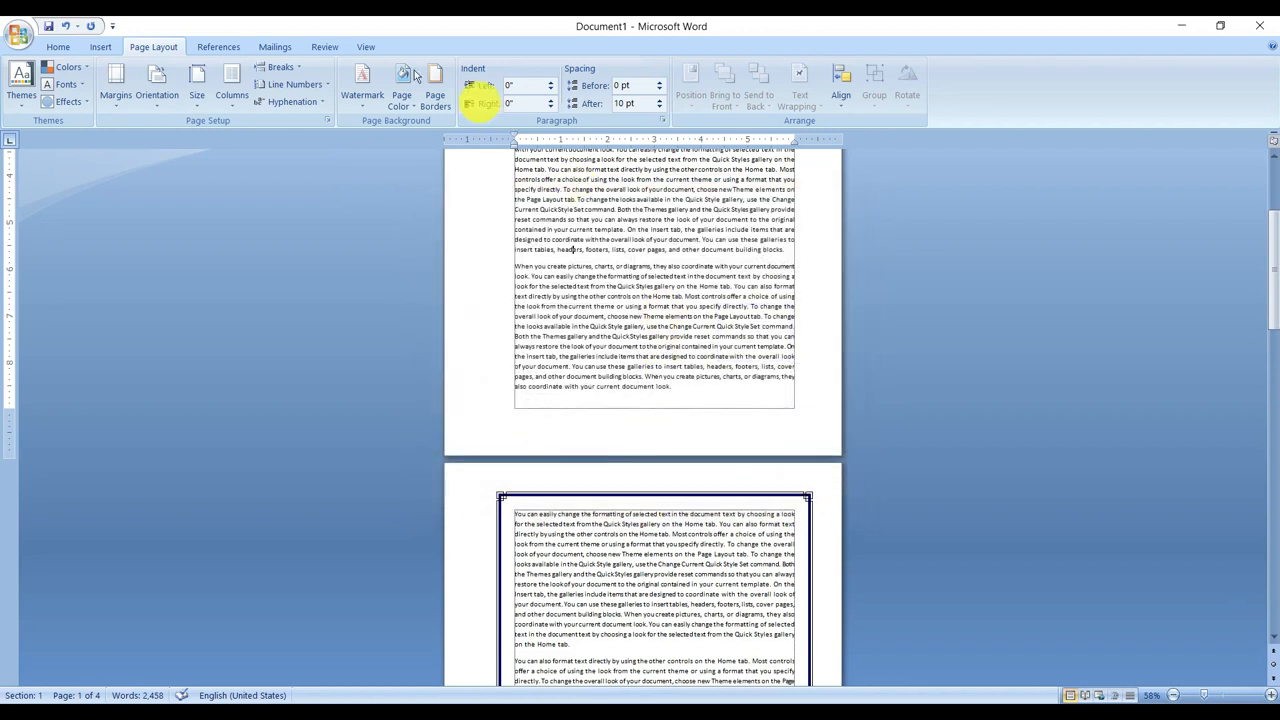
Remove the page border by choosing the None setting and check the pages
click(428, 110)
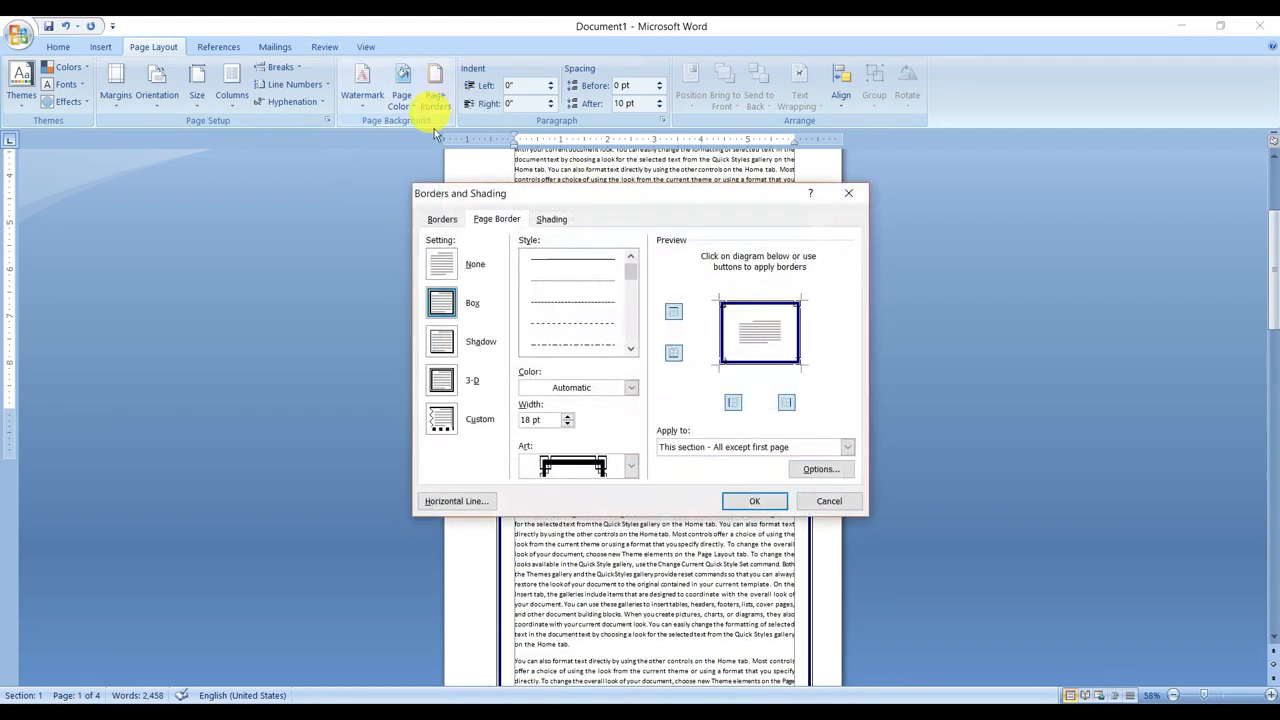
click(443, 271)
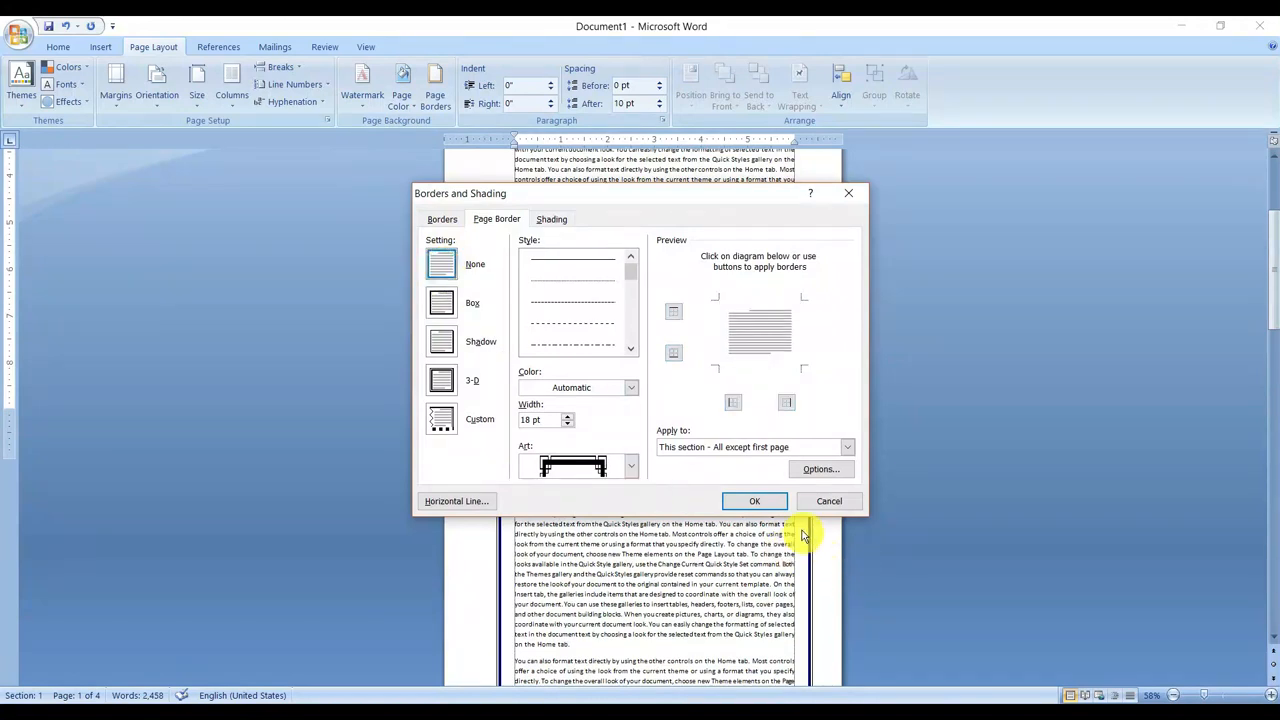
click(768, 506)
scroll(641, 475, up, 4)
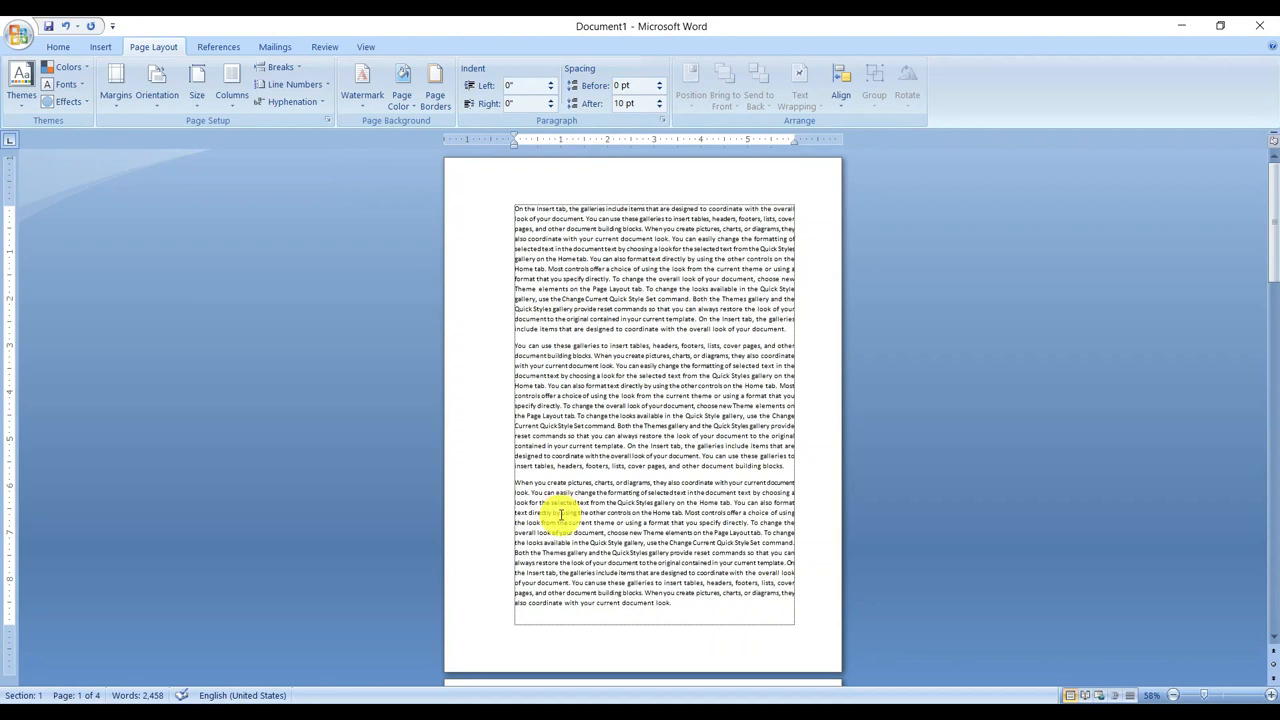
scroll(571, 514, down, 5)
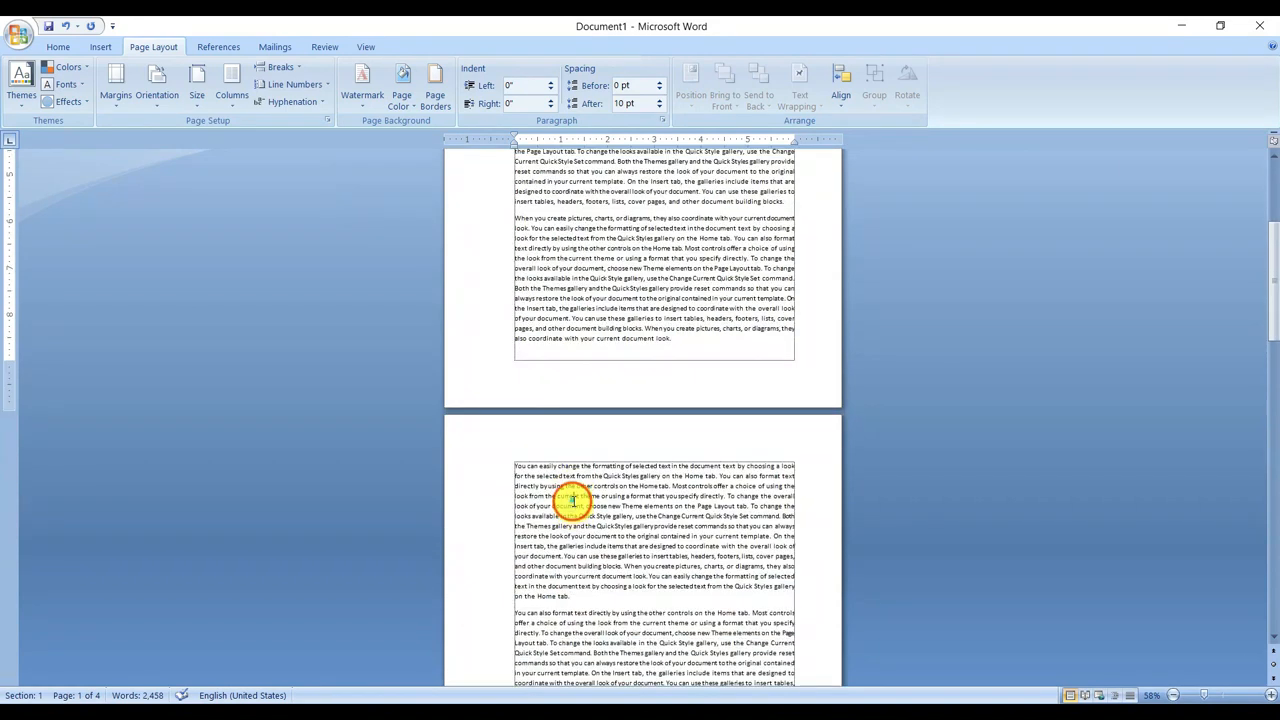
scroll(571, 497, down, 3)
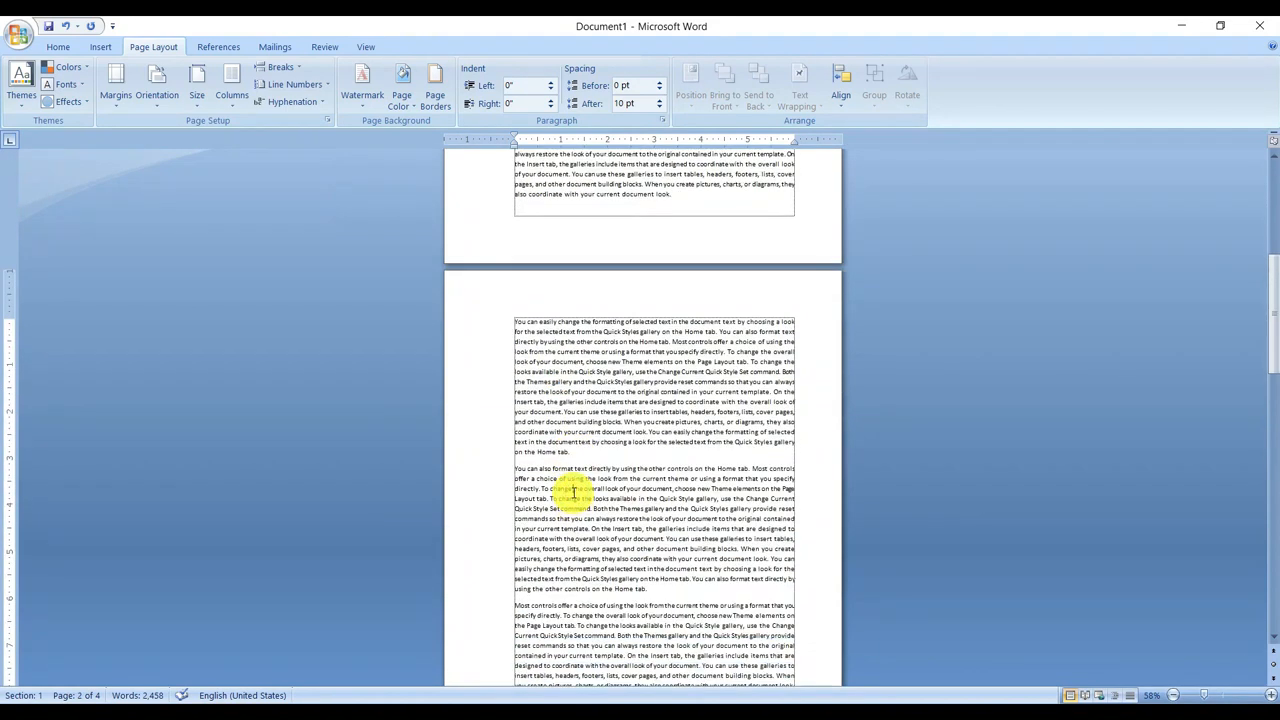
Set the spacing after every paragraph in the document to 0 pt
scroll(573, 489, up, 8)
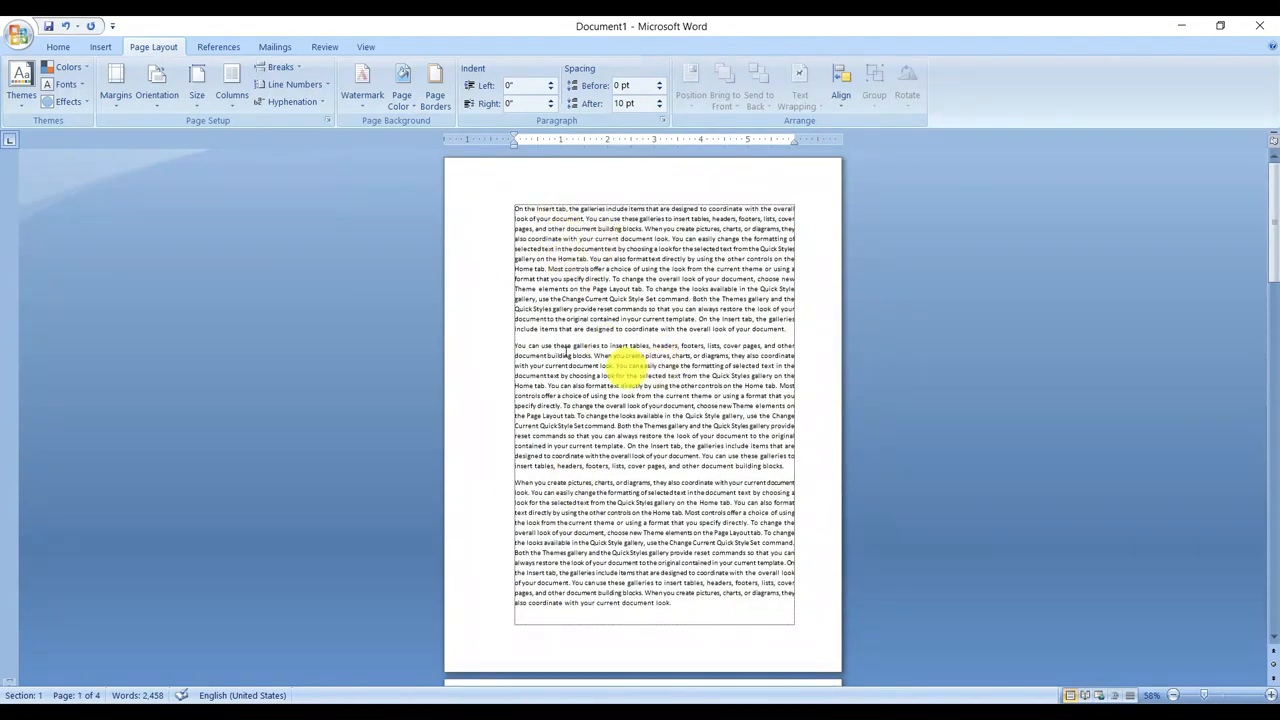
click(582, 339)
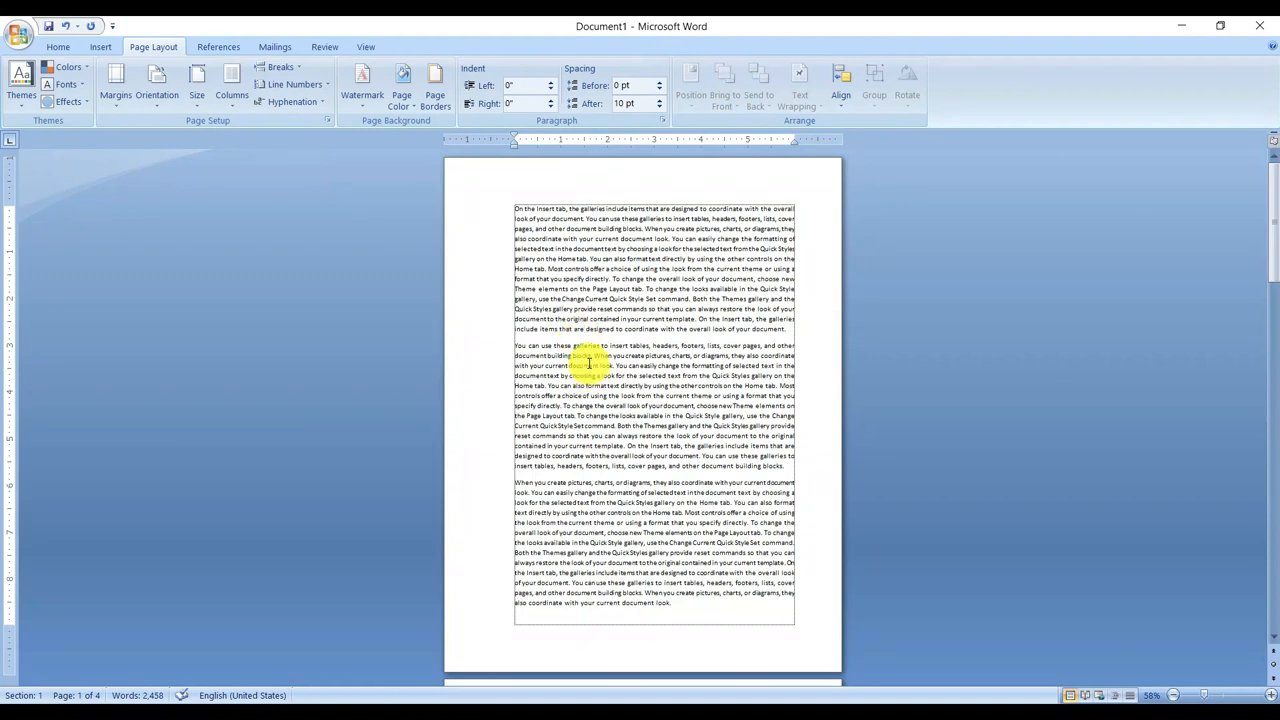
key(ctrl+a)
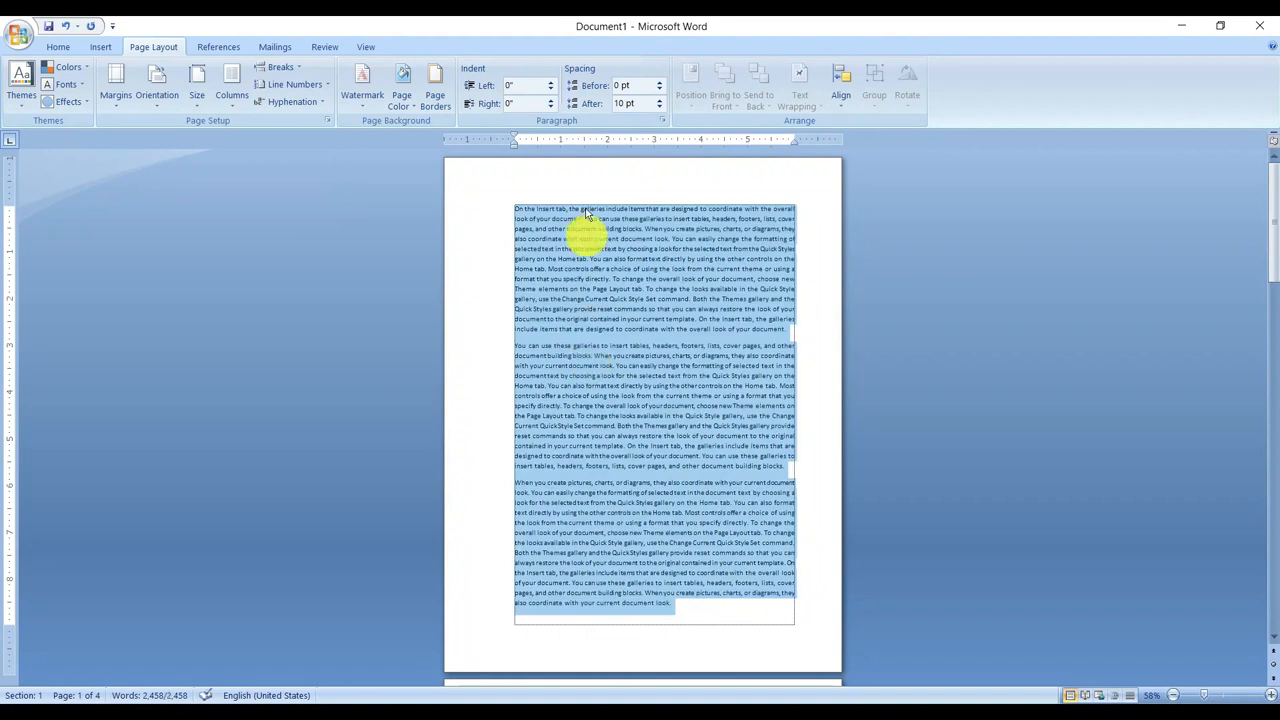
click(659, 110)
click(659, 110)
click(609, 462)
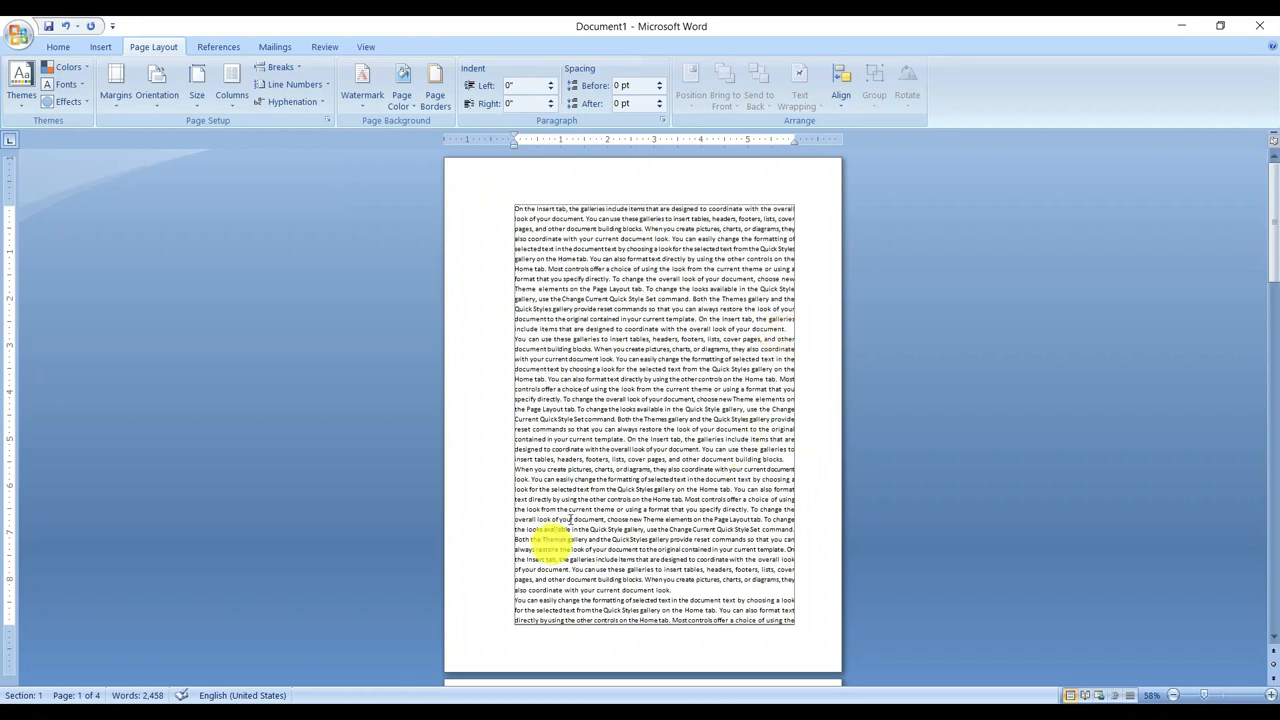
Insert the text "fgfg" directly before the word "look" in the last line of the first paragraph
click(713, 327)
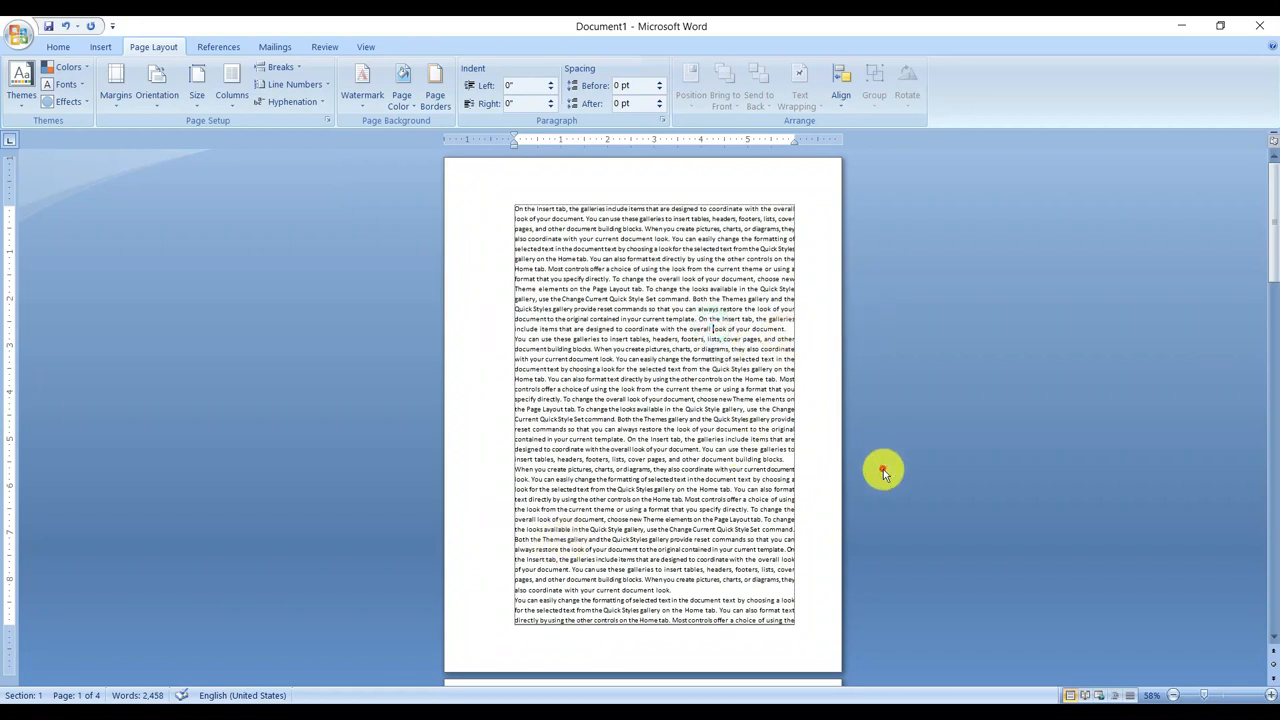
text(fgfg)
click(720, 440)
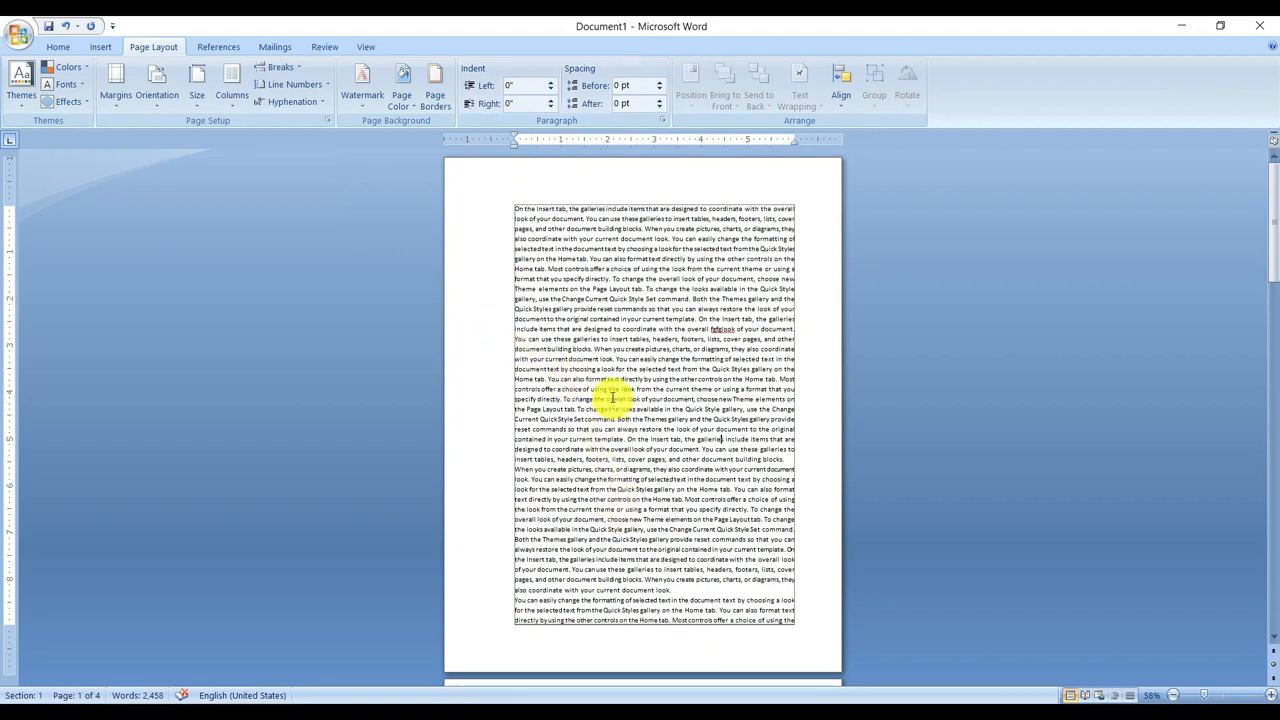
Set the left indent of the second paragraph to 0.6"
click(612, 397)
click(550, 82)
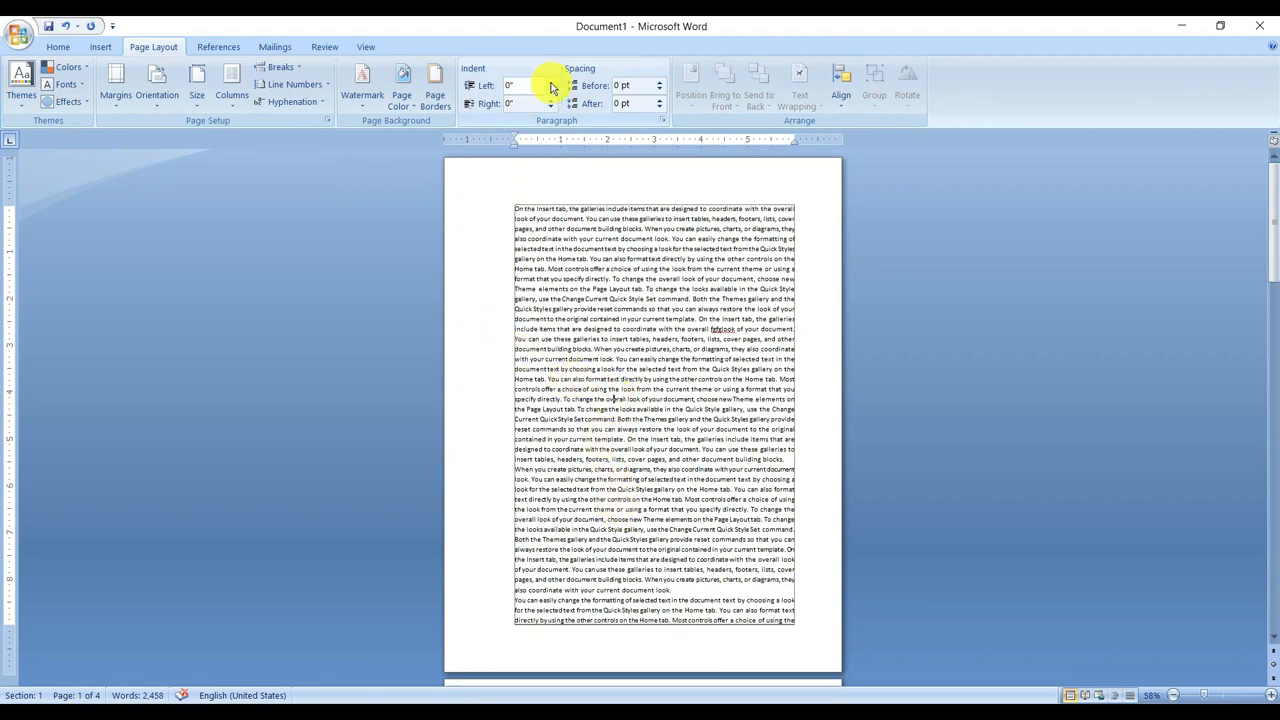
click(550, 82)
click(550, 82)
click(550, 82)
click(550, 82)
click(550, 82)
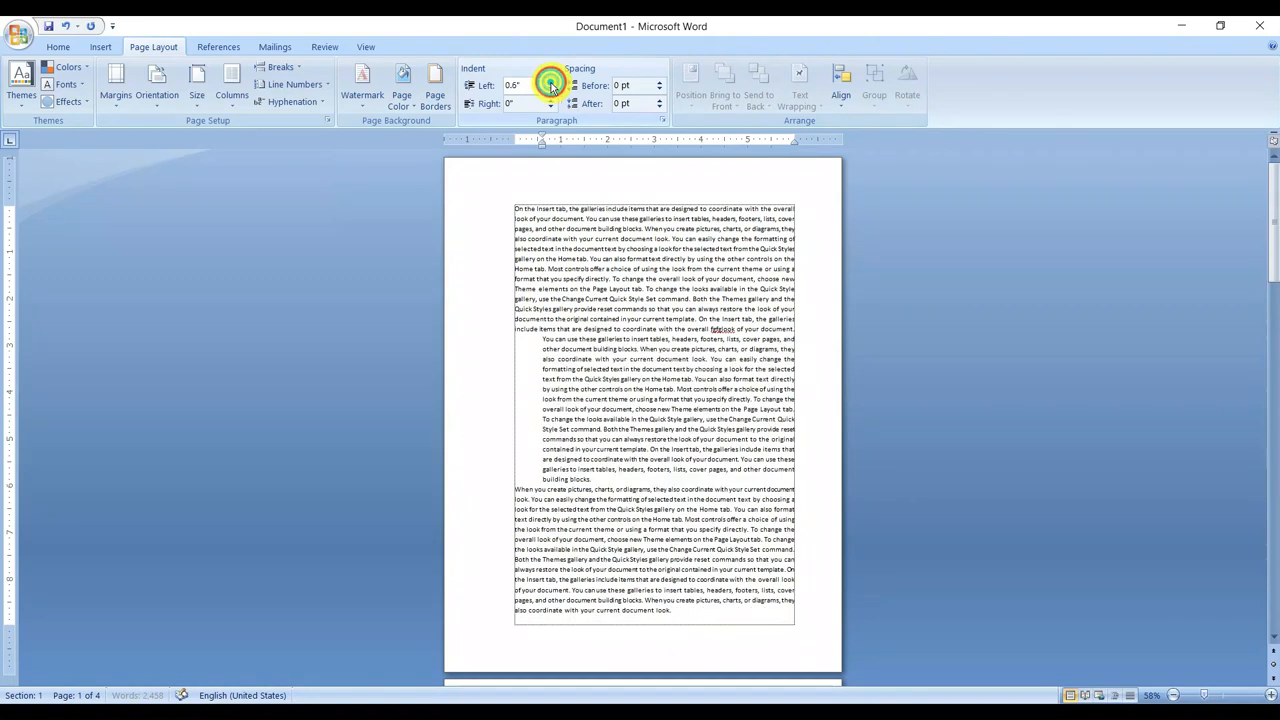
Set the right indent of the second paragraph to 0.6"
click(552, 101)
click(552, 101)
click(552, 101)
click(552, 101)
click(552, 101)
click(552, 101)
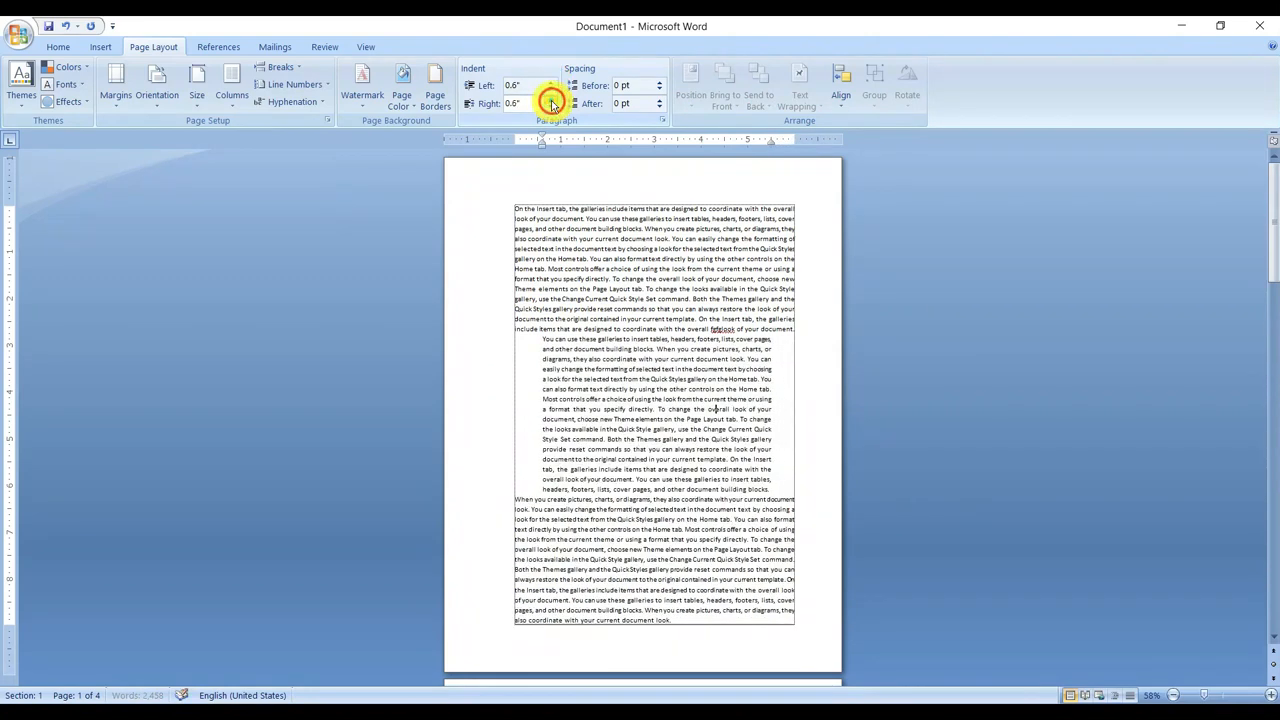
Increase the second paragraph's right indent to 0.8" and its left indent to 1"
click(552, 101)
click(552, 101)
click(550, 82)
click(550, 82)
click(550, 82)
click(550, 82)
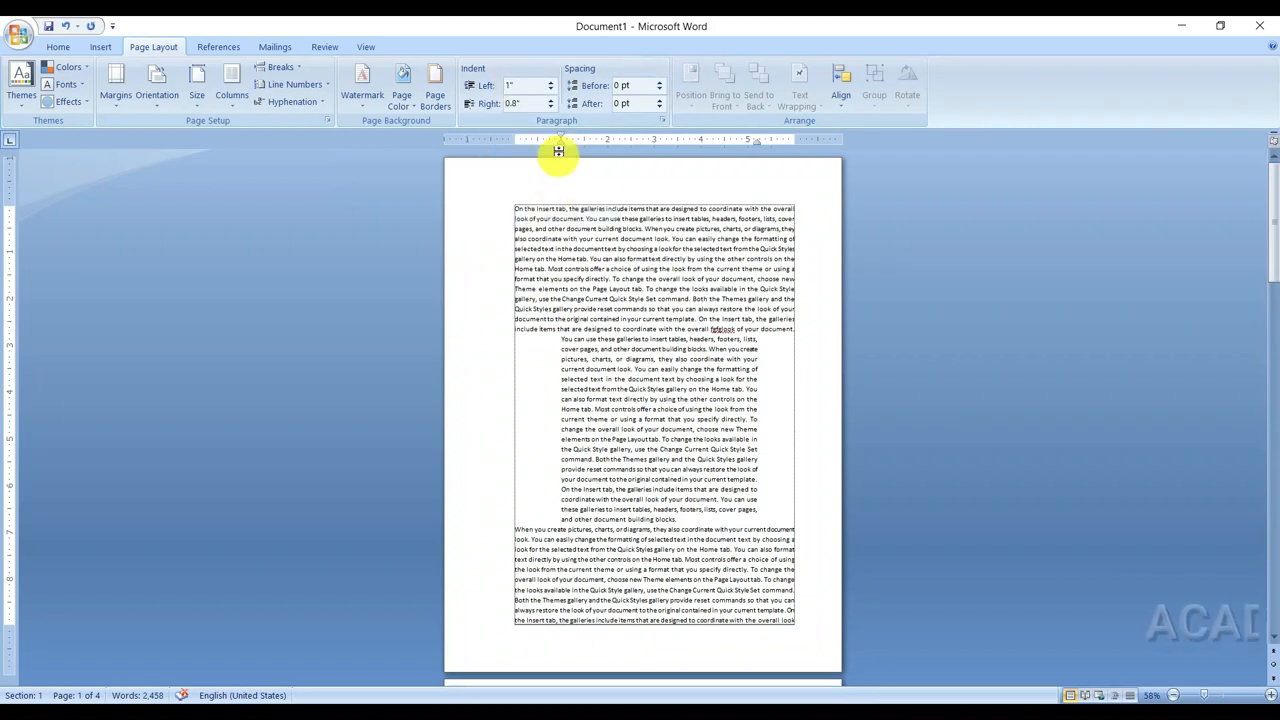
Adjust the second paragraph's left indent freehand with the ruler marker to about 0.81"
drag(562, 149, 587, 150)
drag(586, 144, 552, 152)
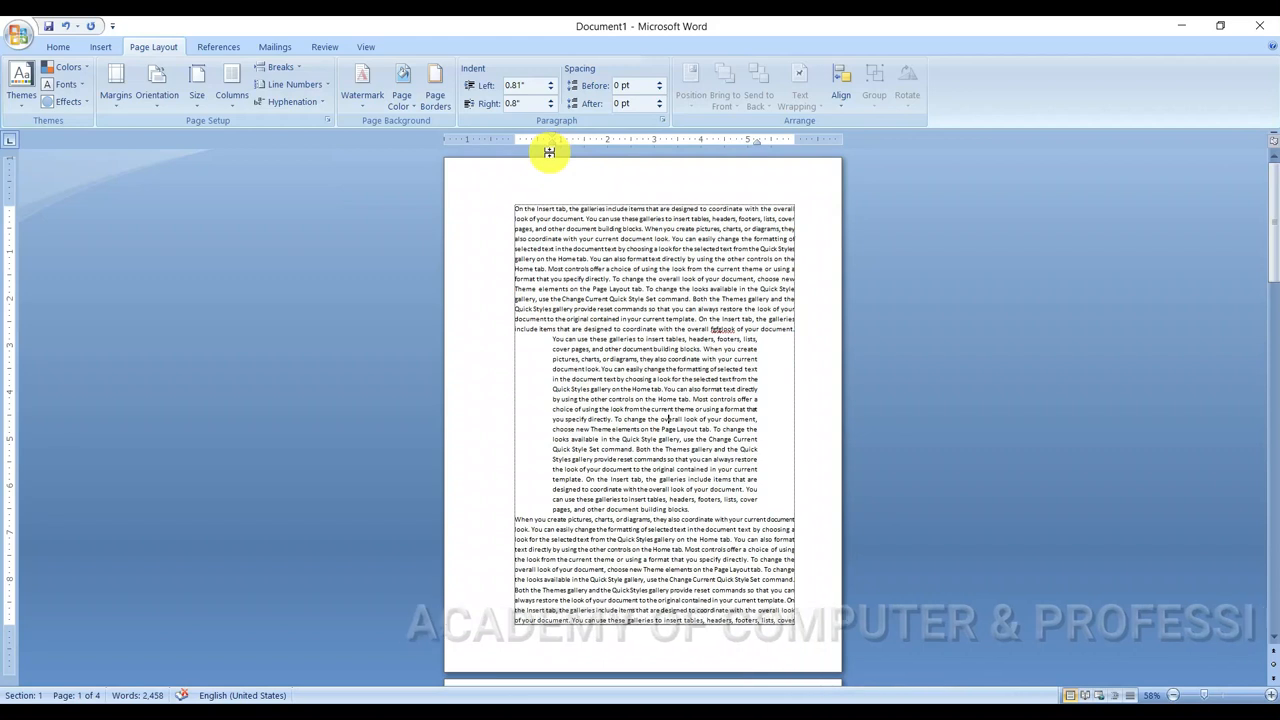
drag(592, 250, 606, 466)
click(609, 332)
Reset the second paragraph's left and right indents to 0"
click(609, 369)
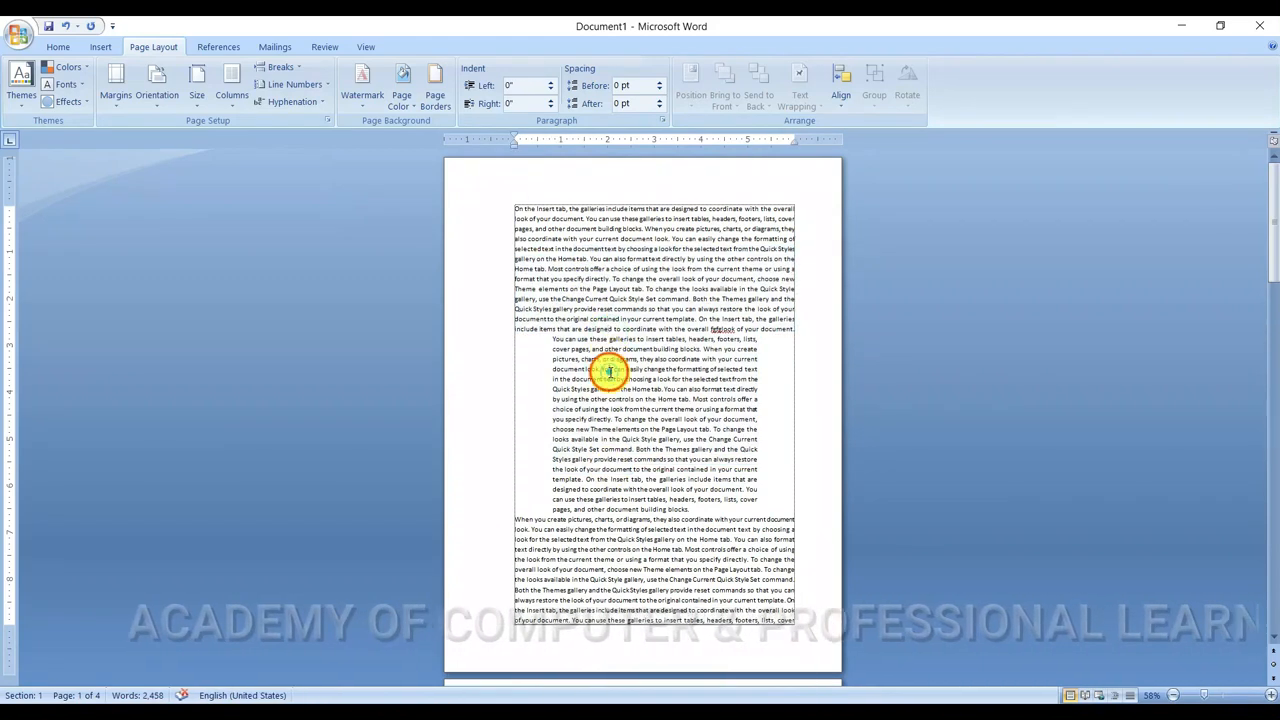
click(533, 88)
text(0)
key(Return)
click(527, 103)
key(Return)
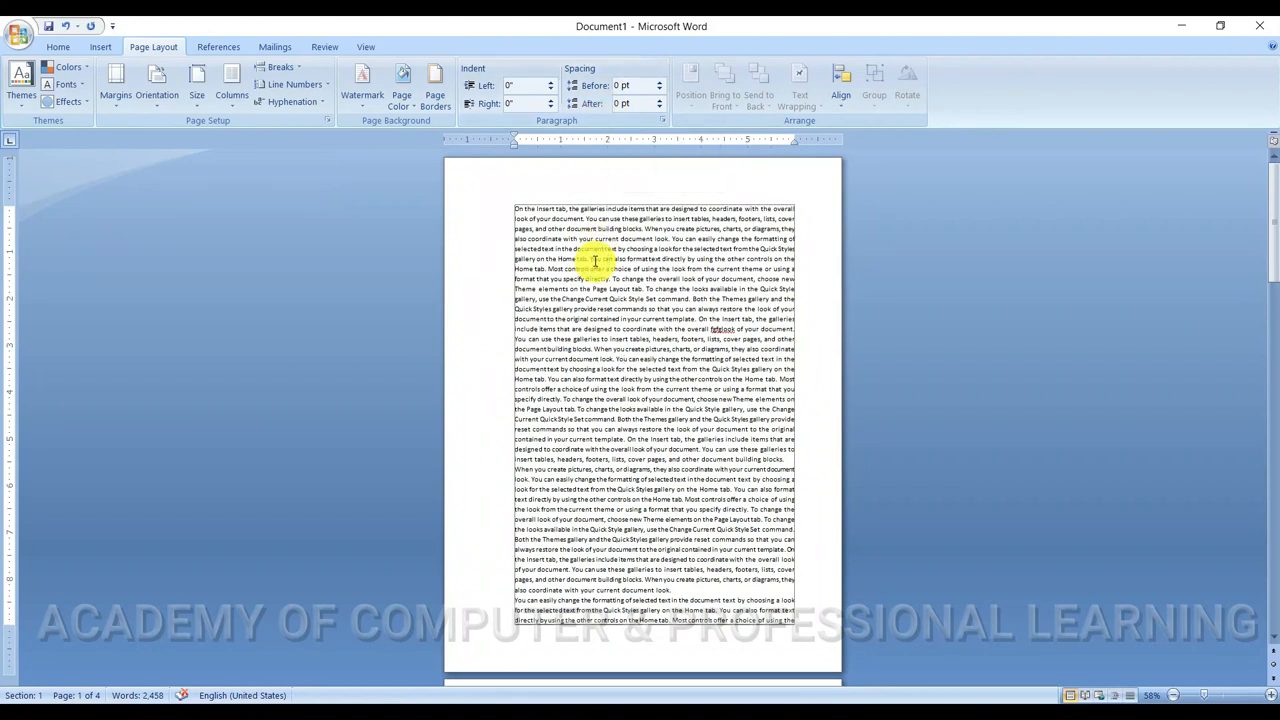
Set the spacing before all paragraphs in the document to 12 pt
key(ctrl+a)
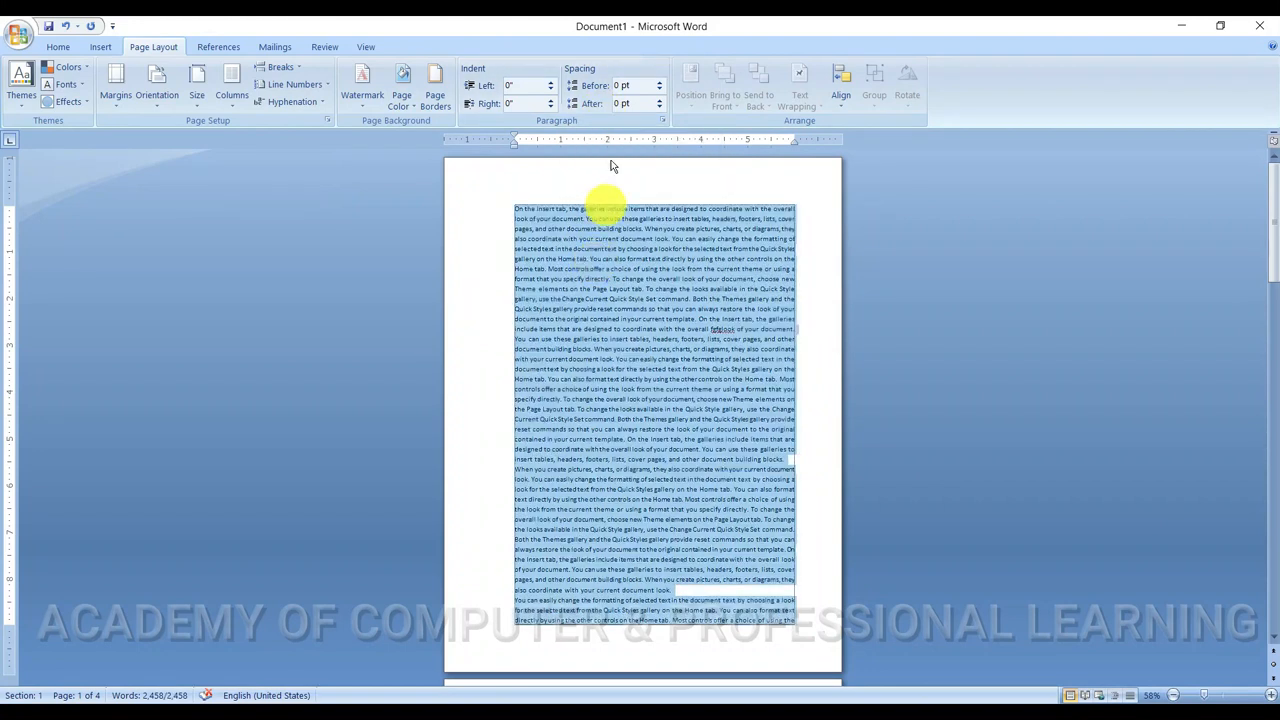
click(657, 82)
click(657, 82)
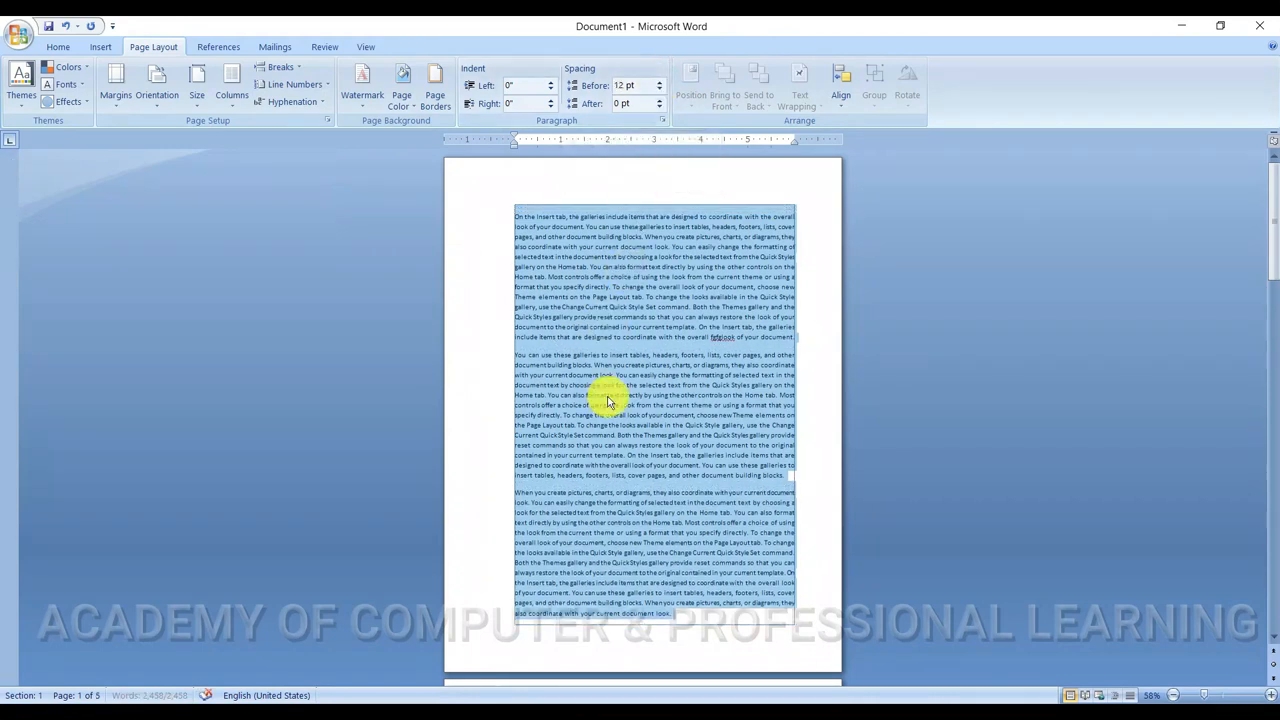
click(607, 398)
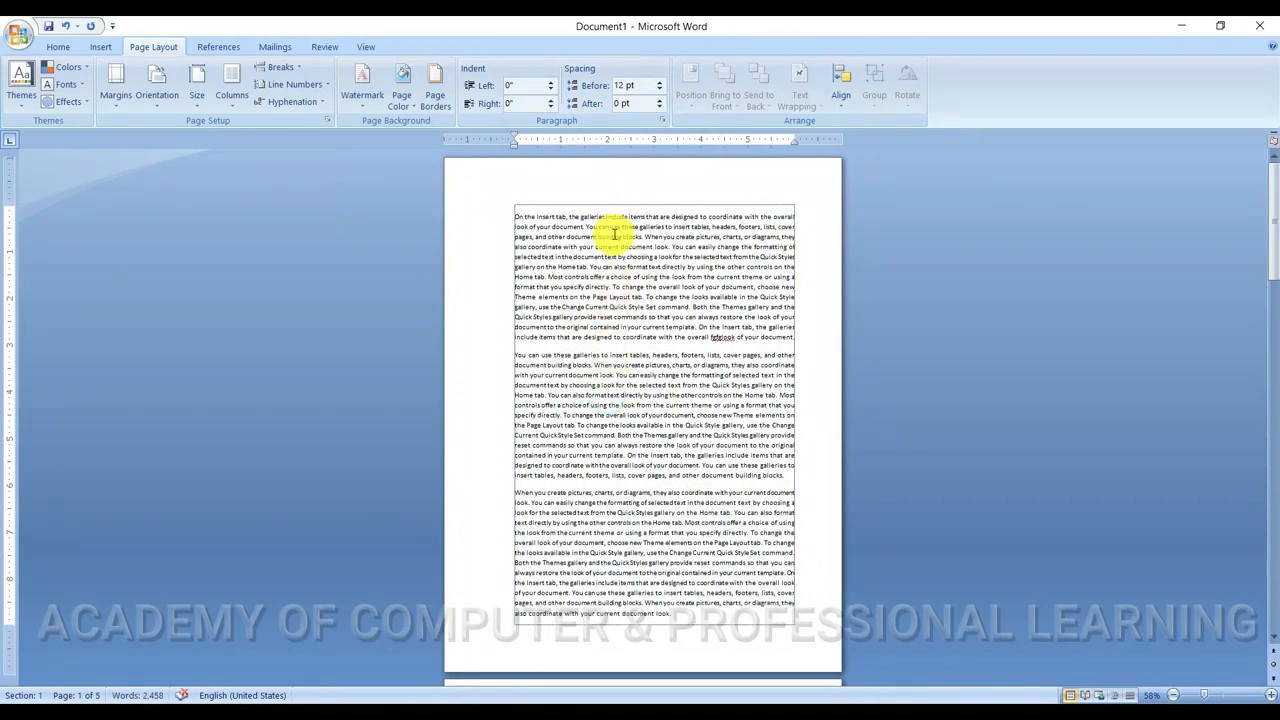
Increase the spacing before all paragraphs in the document to 18 pt
key(ctrl+a)
click(658, 81)
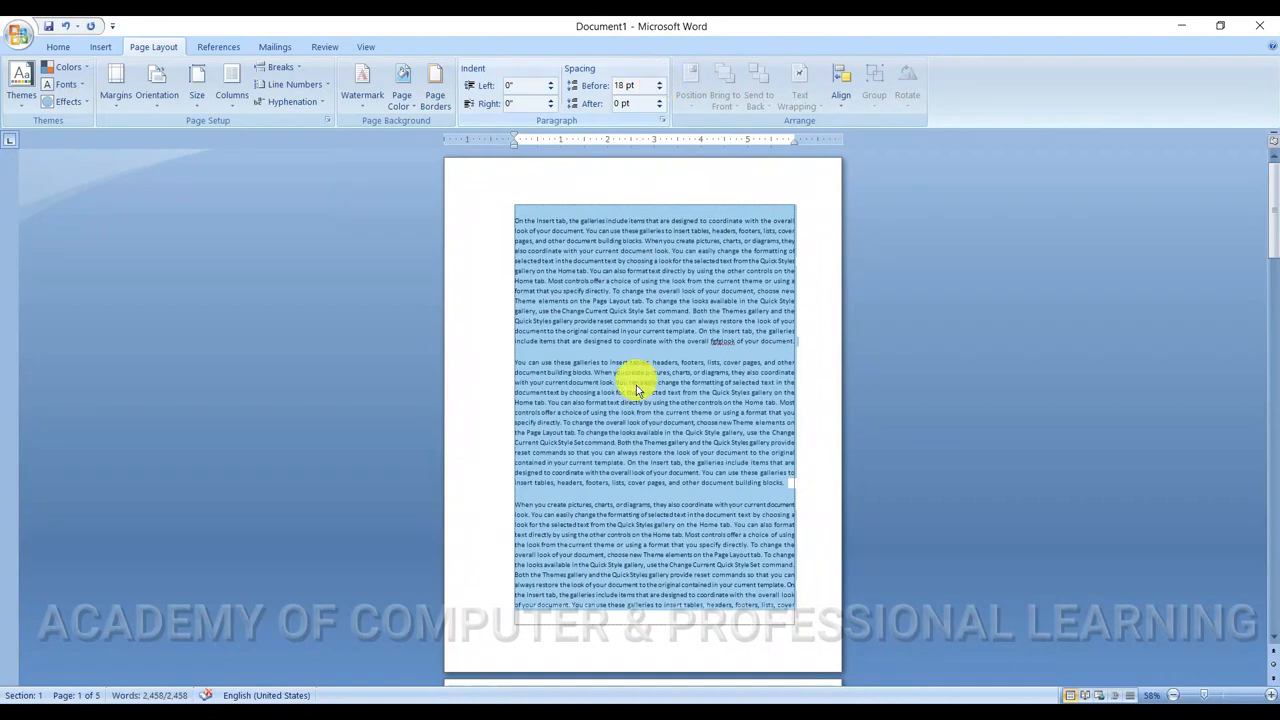
click(645, 384)
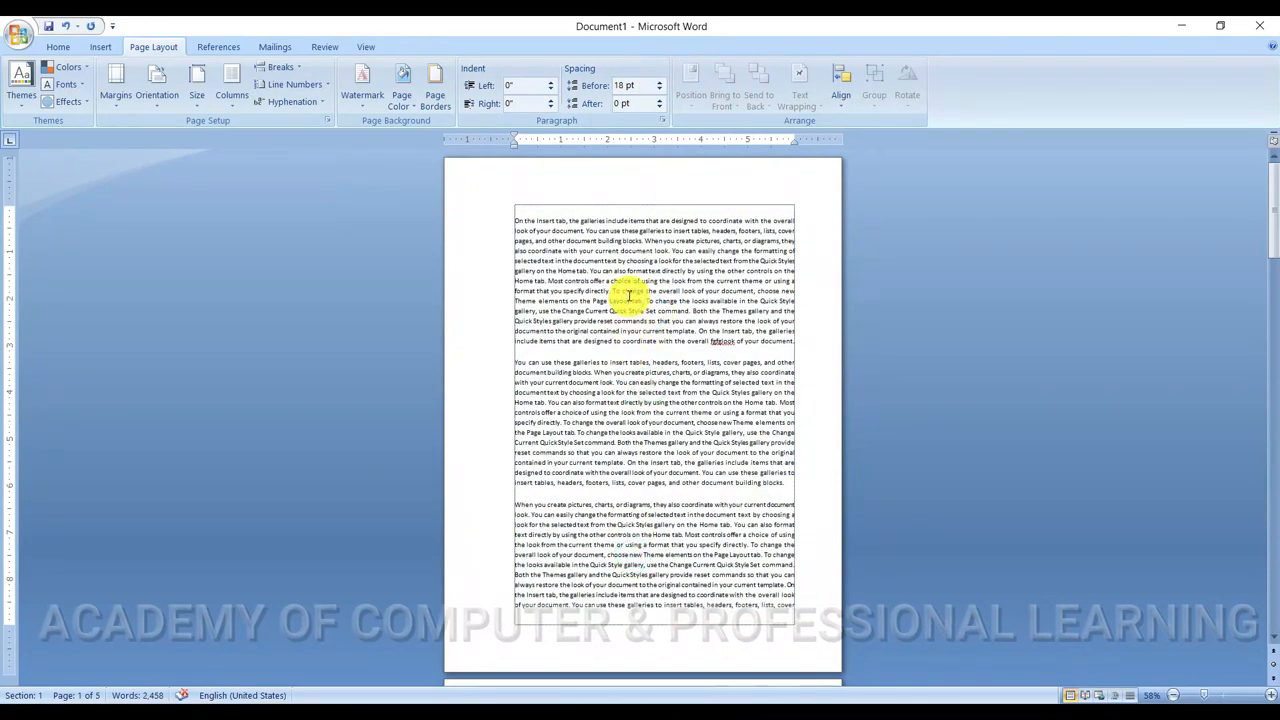
Reset the spacing before all paragraphs in the document to 0 pt
key(ctrl+a)
click(636, 90)
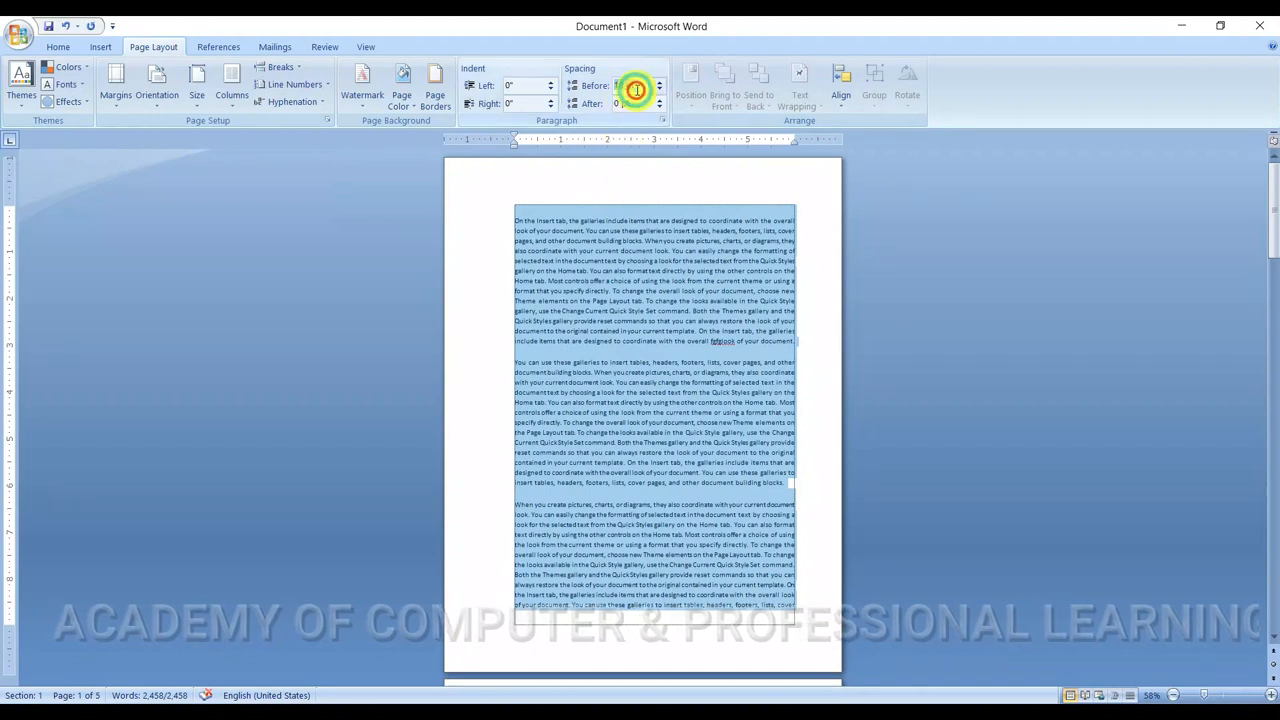
text(0)
key(Return)
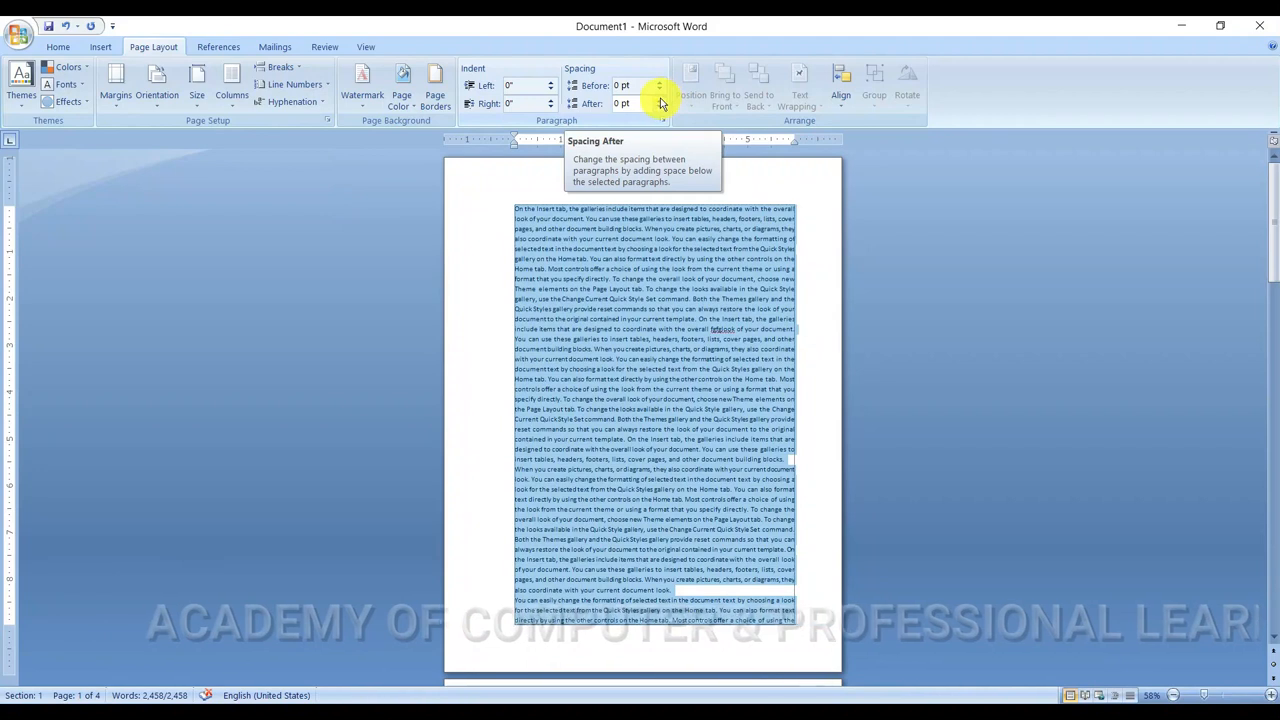
Set the spacing after all paragraphs in the document to 18 pt
click(660, 100)
click(660, 100)
click(660, 100)
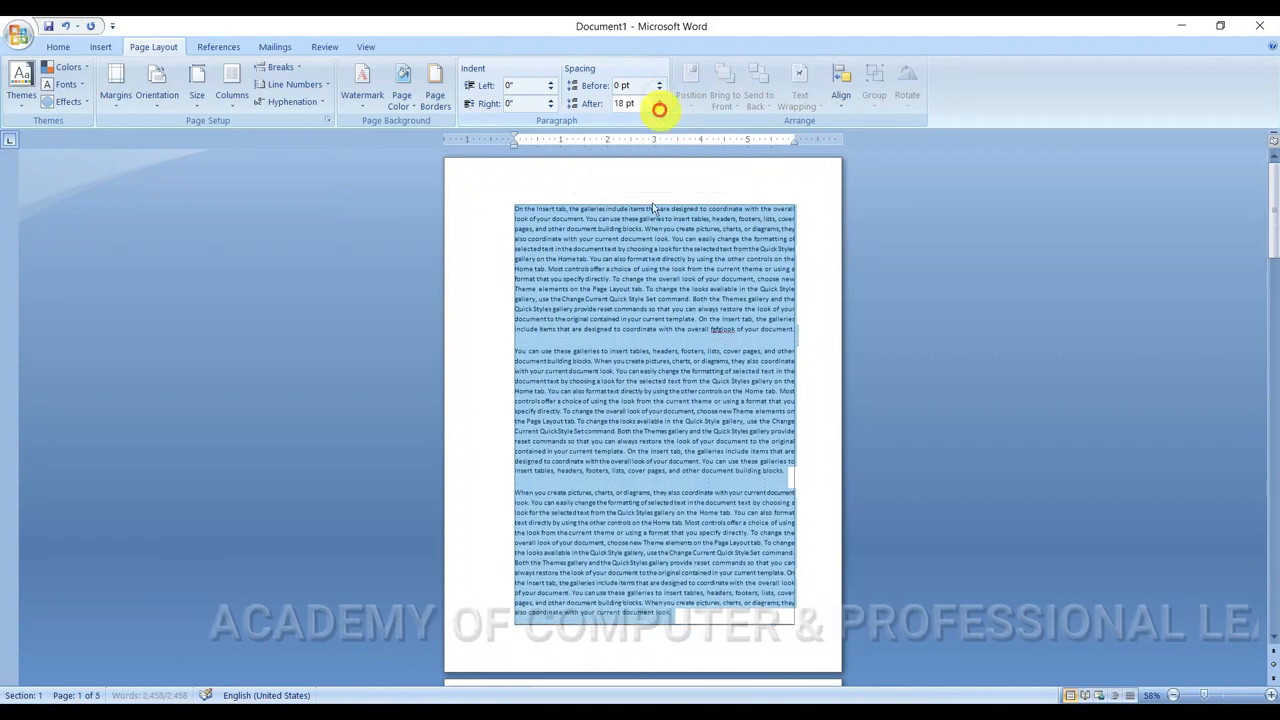
click(645, 318)
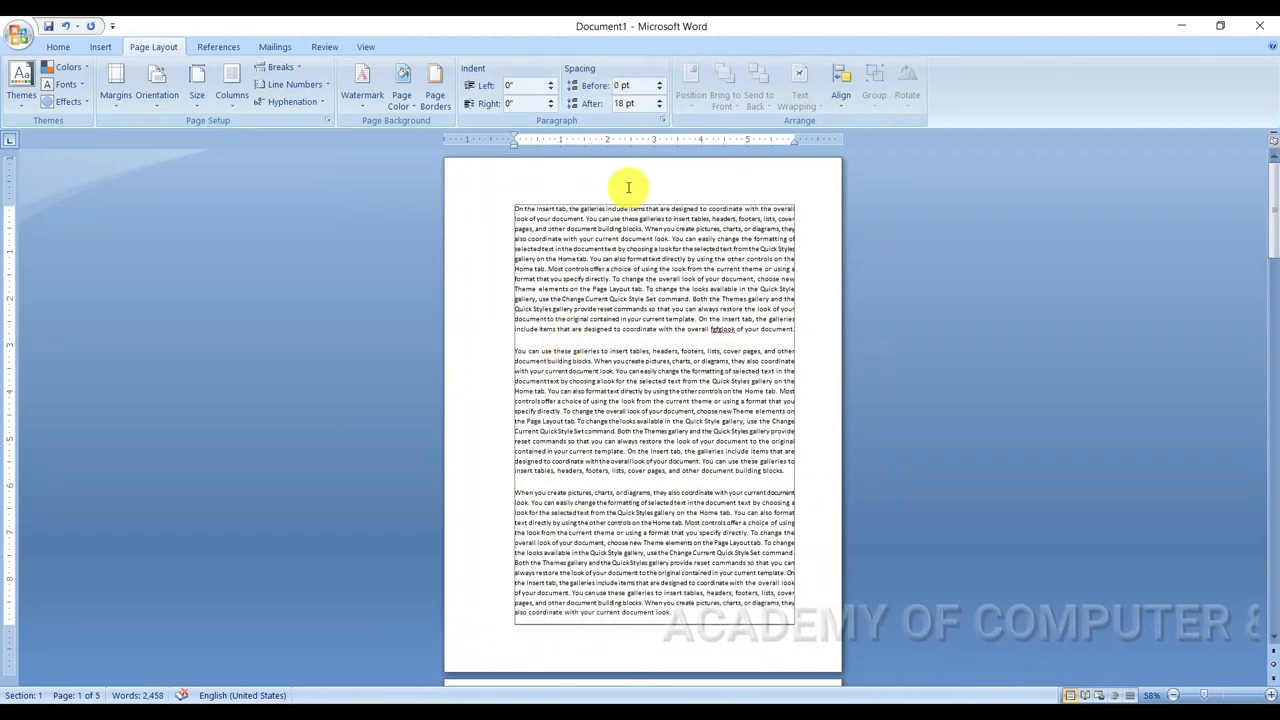
Reset the spacing after all paragraphs in the document to 0 pt
key(ctrl+a)
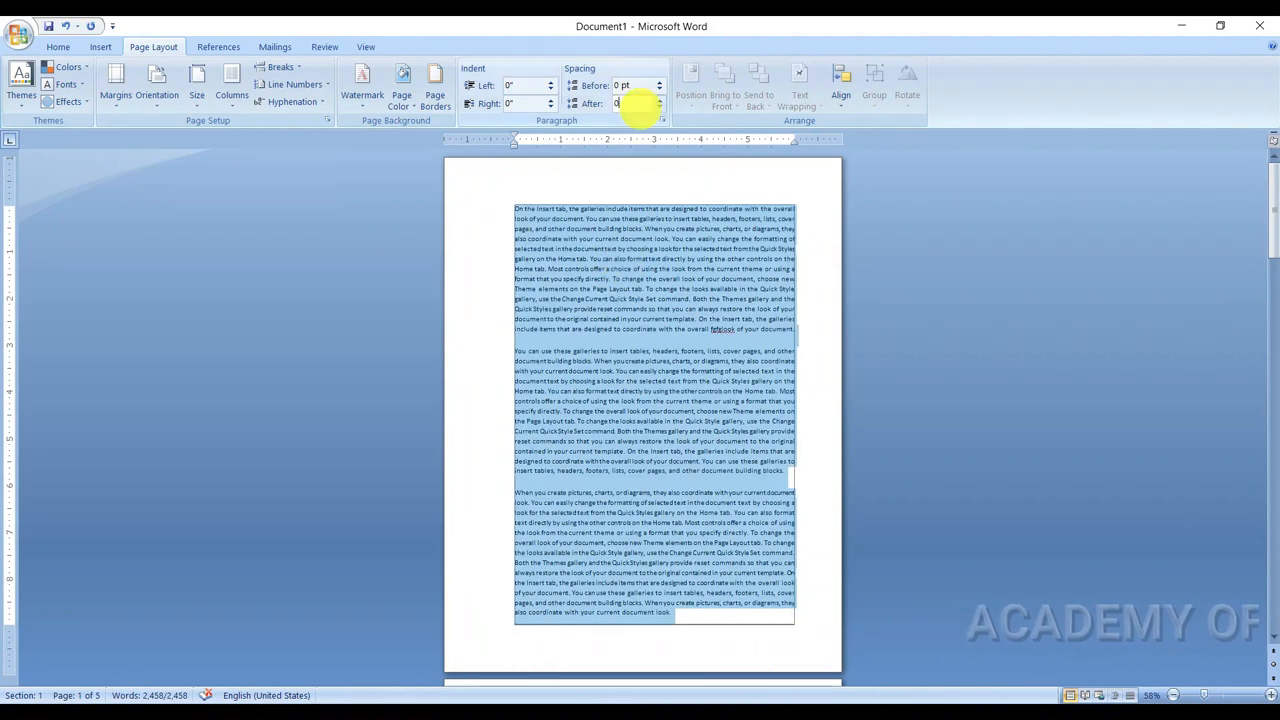
click(638, 106)
text(0)
key(Return)
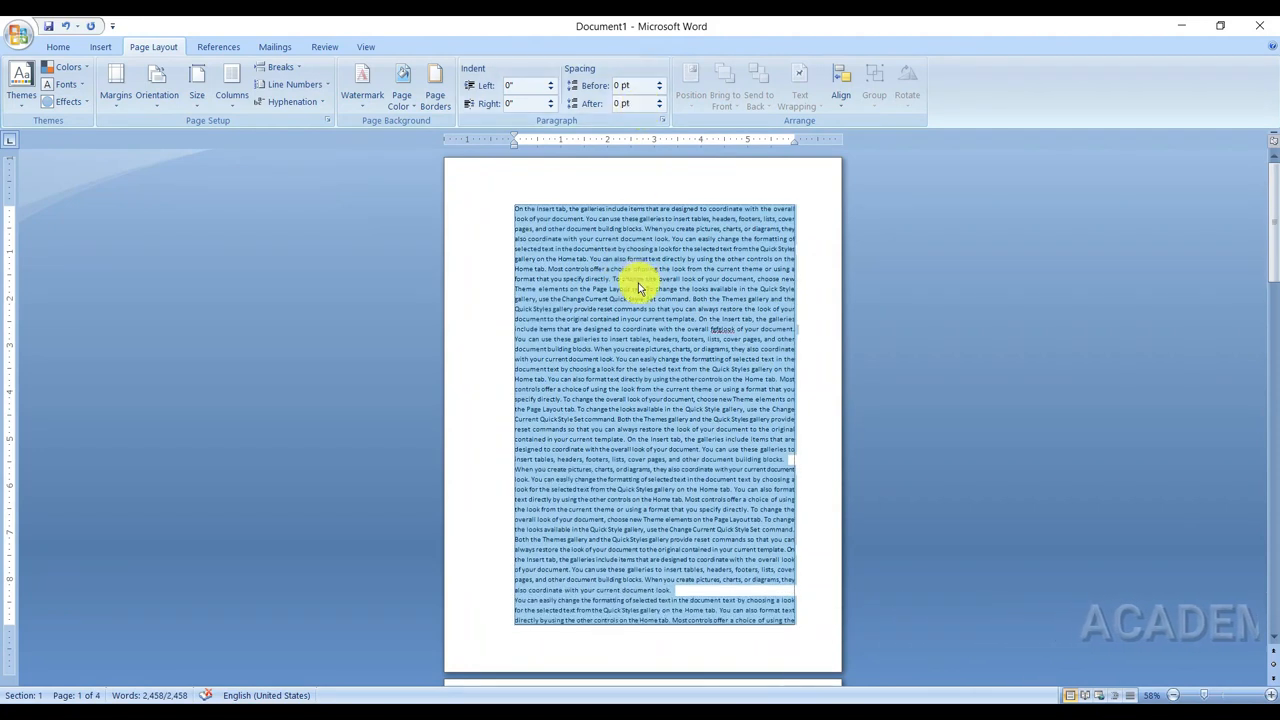
Set the spacing before all paragraphs in the document to 6 pt
click(659, 82)
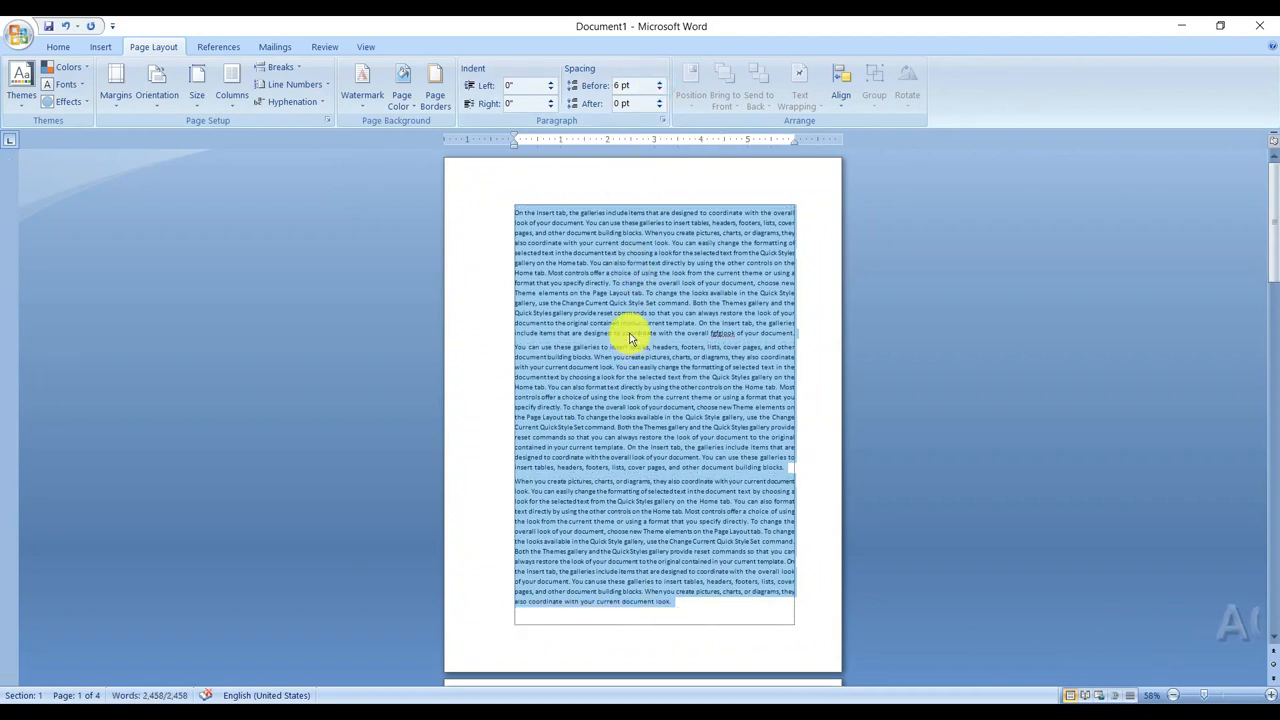
click(634, 335)
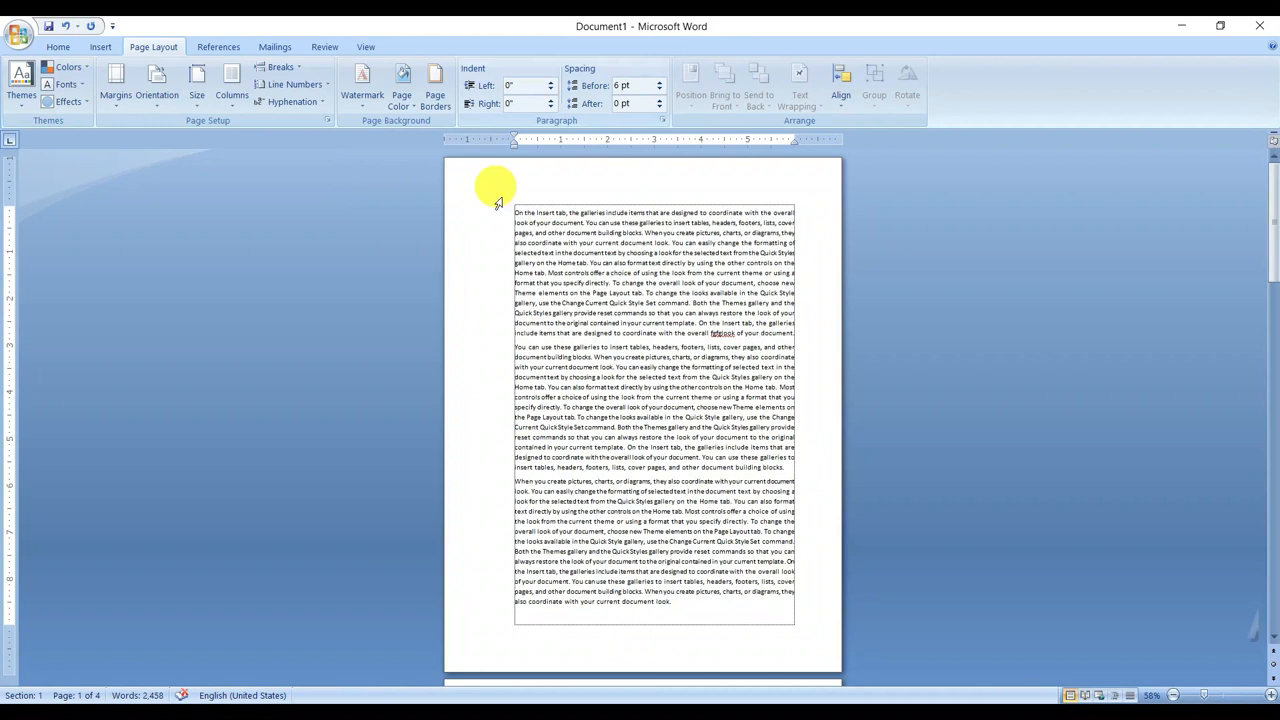
drag(509, 213, 800, 471)
Add the line "Chapter 1:" below the second paragraph and format it as a bold heading with a larger font size
click(791, 466)
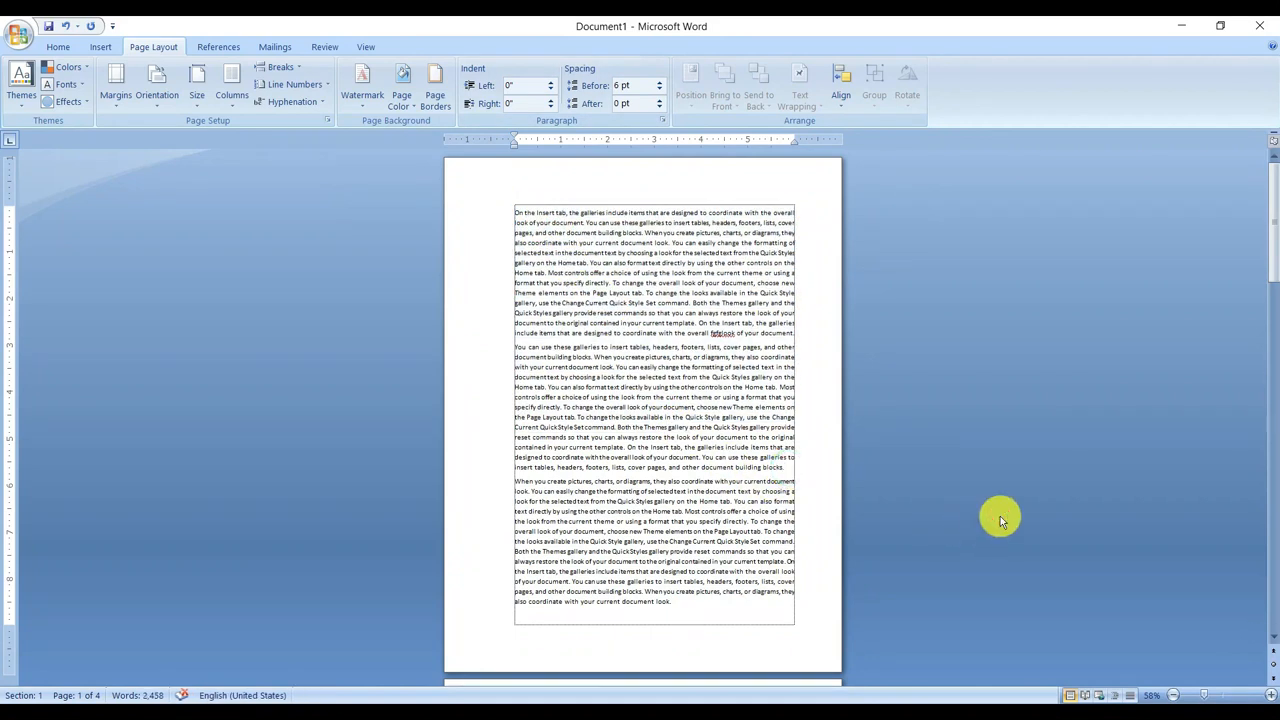
key(Return)
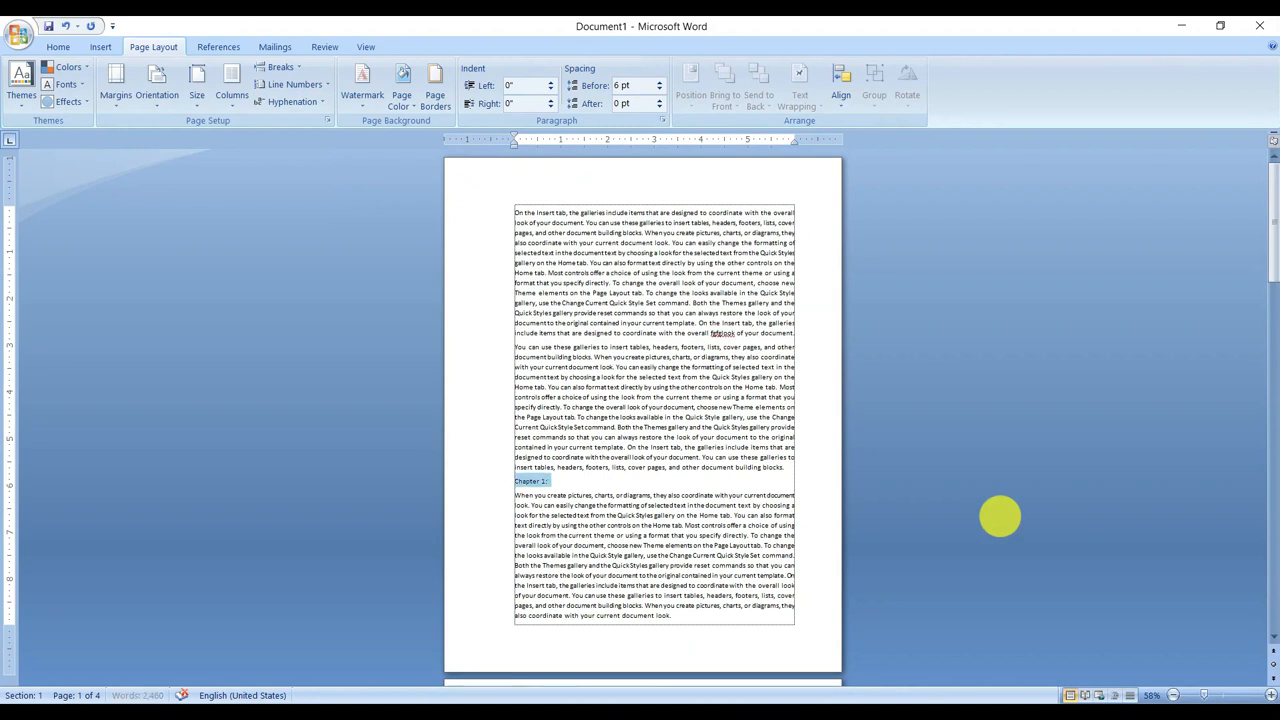
key(ctrl+shift+period)
key(ctrl+shift+period)
key(ctrl+shift+period)
key(ctrl+shift+period)
key(ctrl+shift+period)
key(ctrl+shift+period)
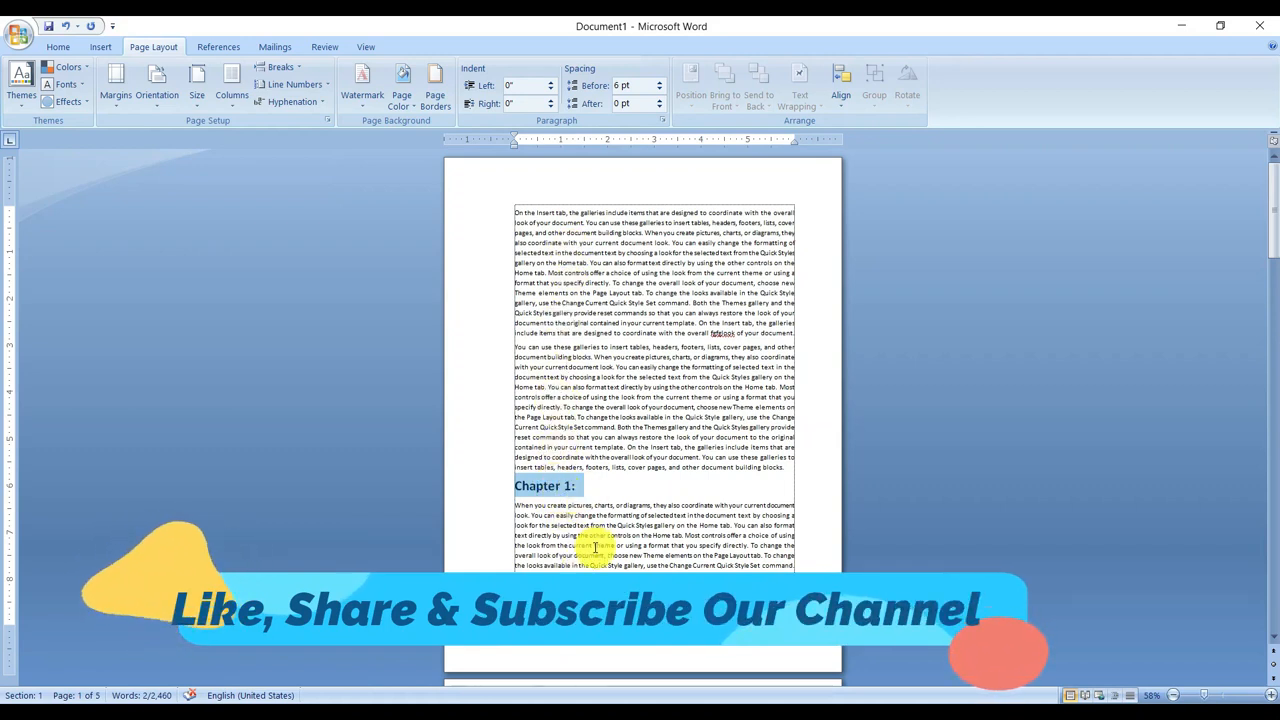
Set the "Chapter 1:" heading's paragraph spacing to 30 pt before and 6 pt after
click(659, 83)
click(659, 83)
click(659, 83)
click(659, 83)
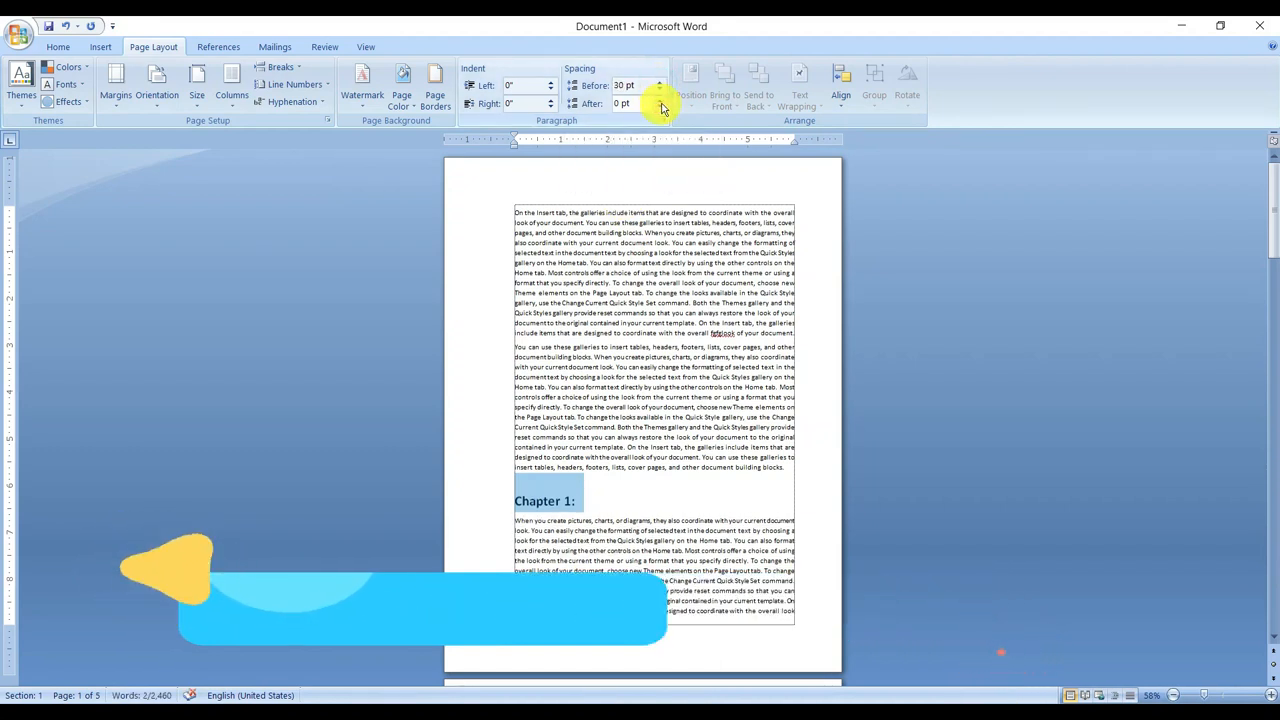
click(659, 100)
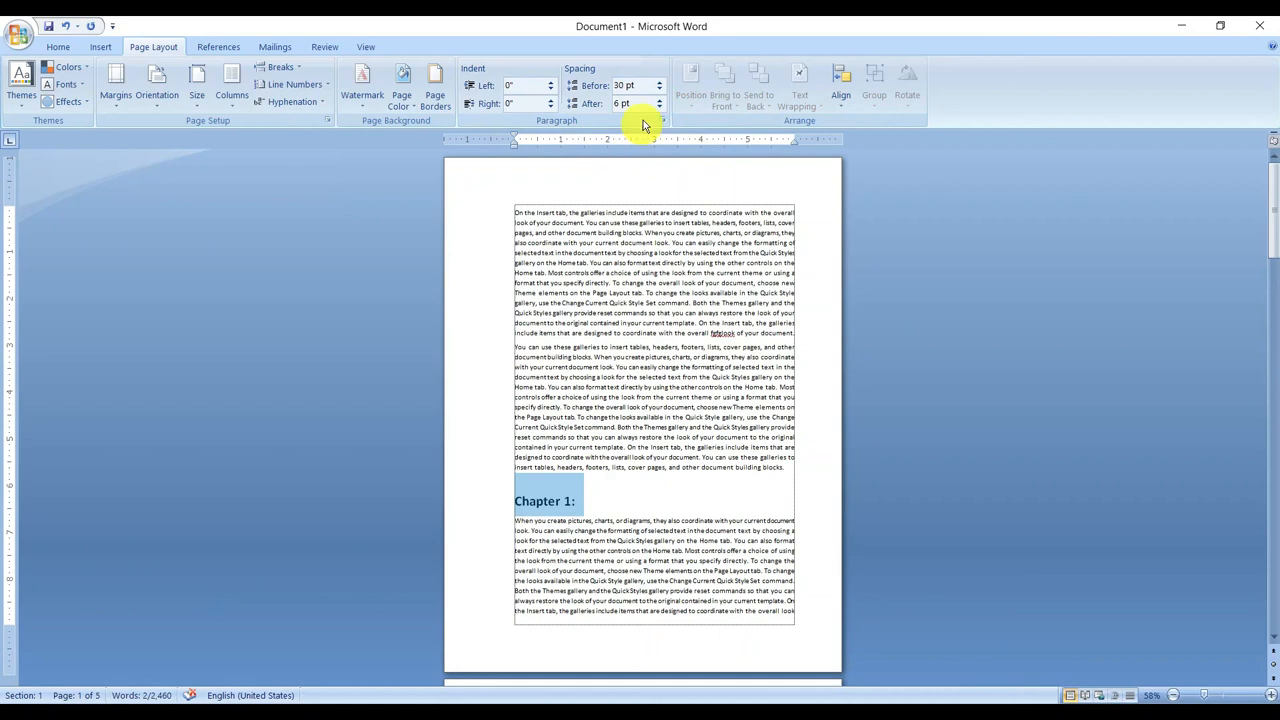
click(593, 342)
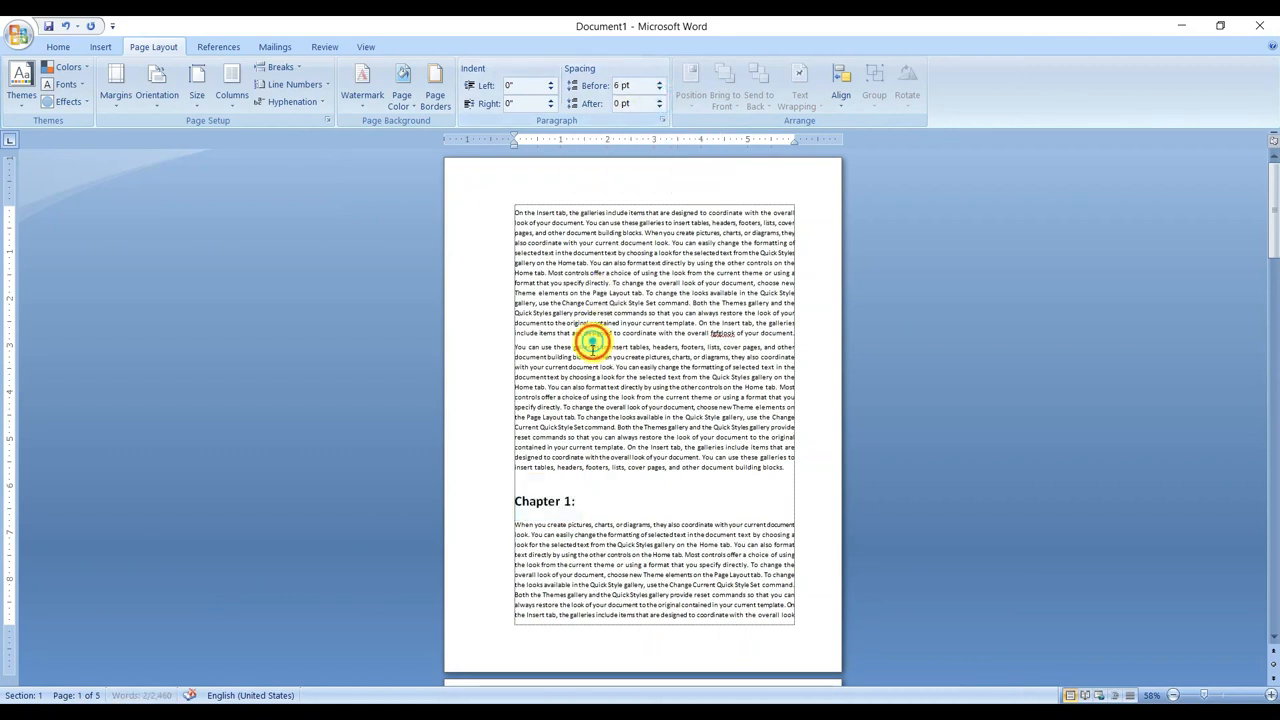